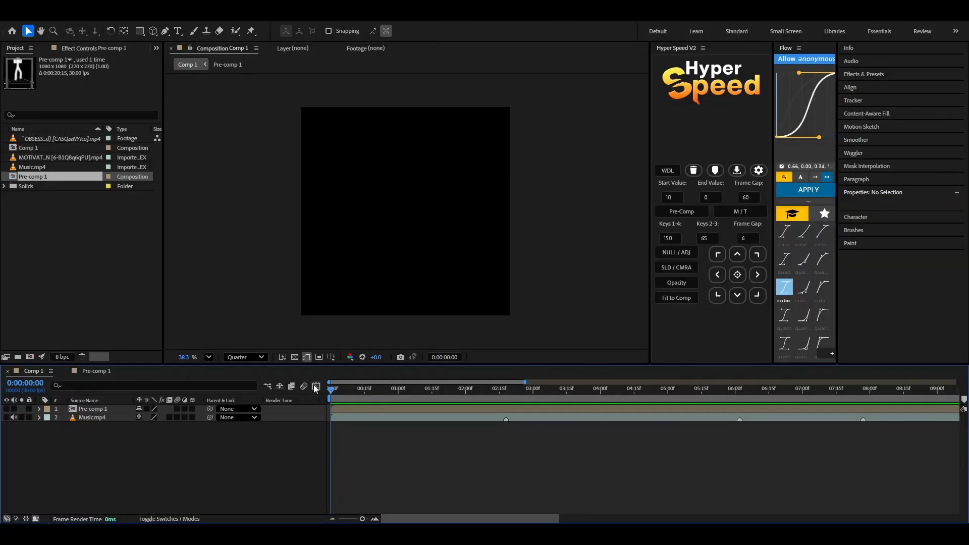
# Step: Add the MOTIVATION footage above the Music.mp4 layer in Comp 1 and fit it to the composition
pyautogui.click(45, 137)
pyautogui.click(37, 156)
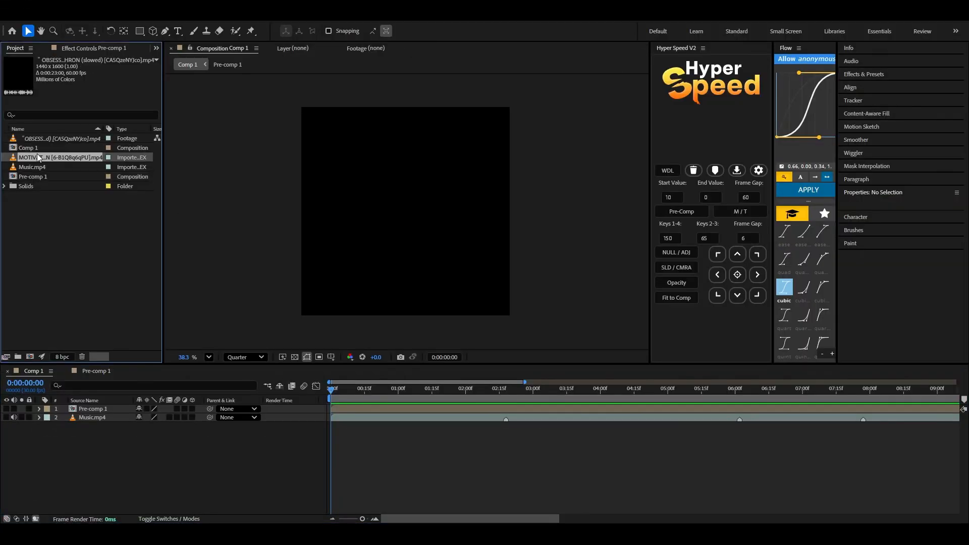
pyautogui.click(29, 166)
pyautogui.click(30, 158)
pyautogui.click(339, 419)
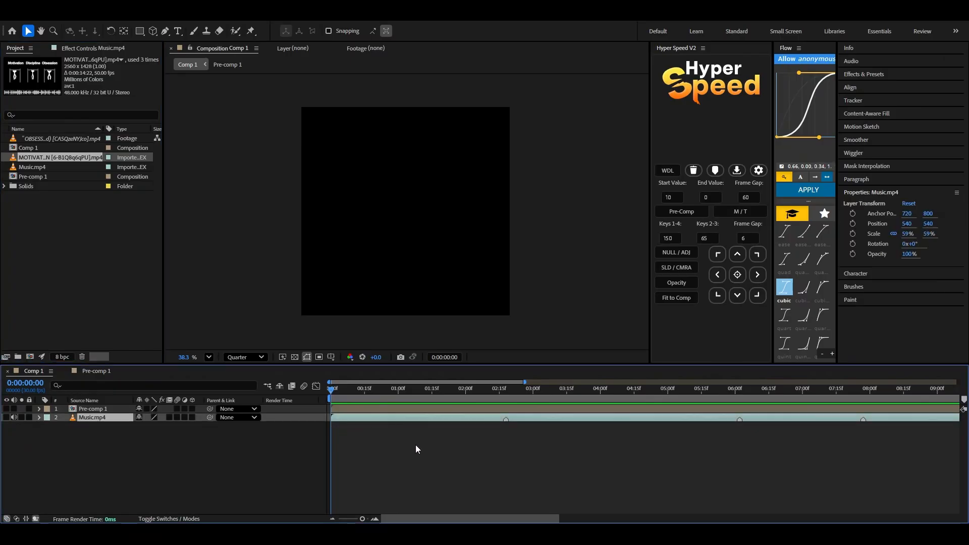
pyautogui.moveTo(513, 388); pyautogui.dragTo(507, 420)
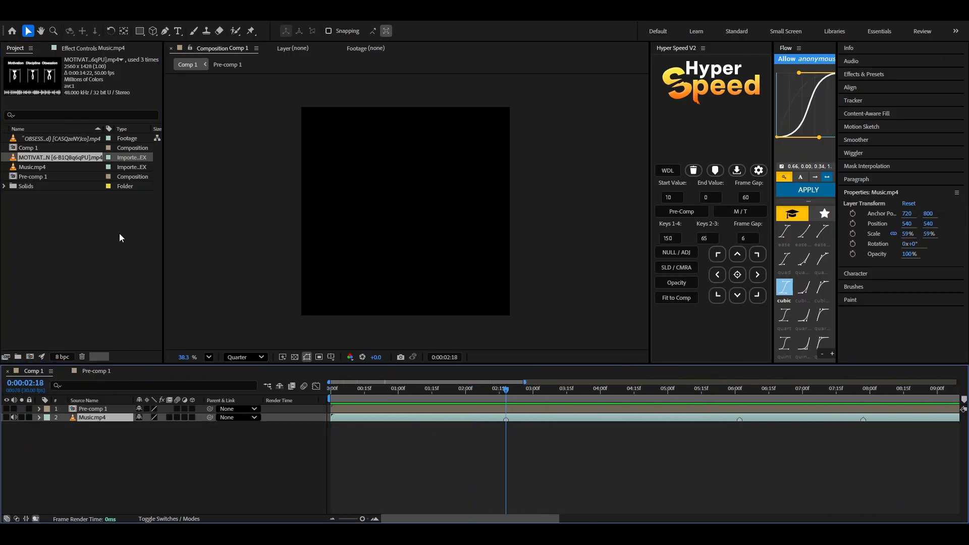
pyautogui.moveTo(59, 158); pyautogui.dragTo(365, 420)
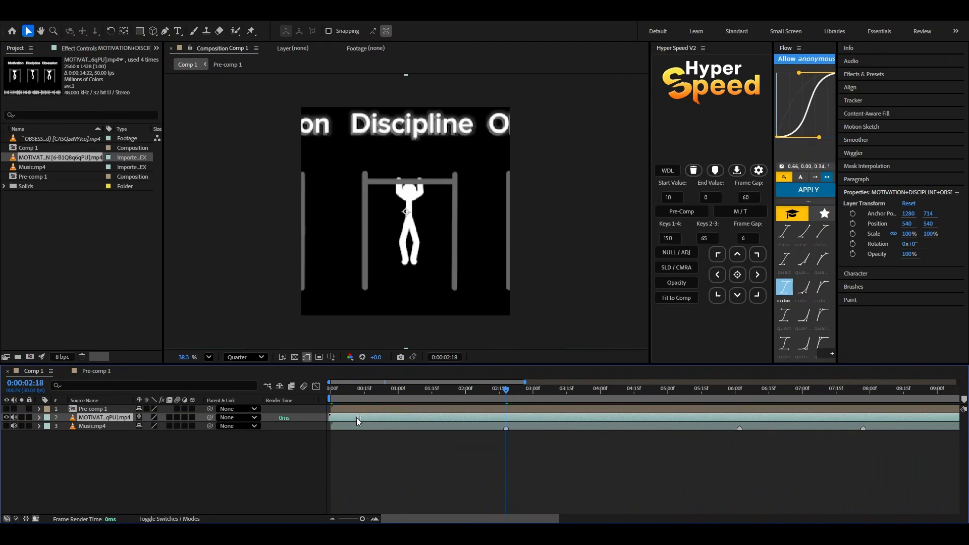
pyautogui.click(671, 299)
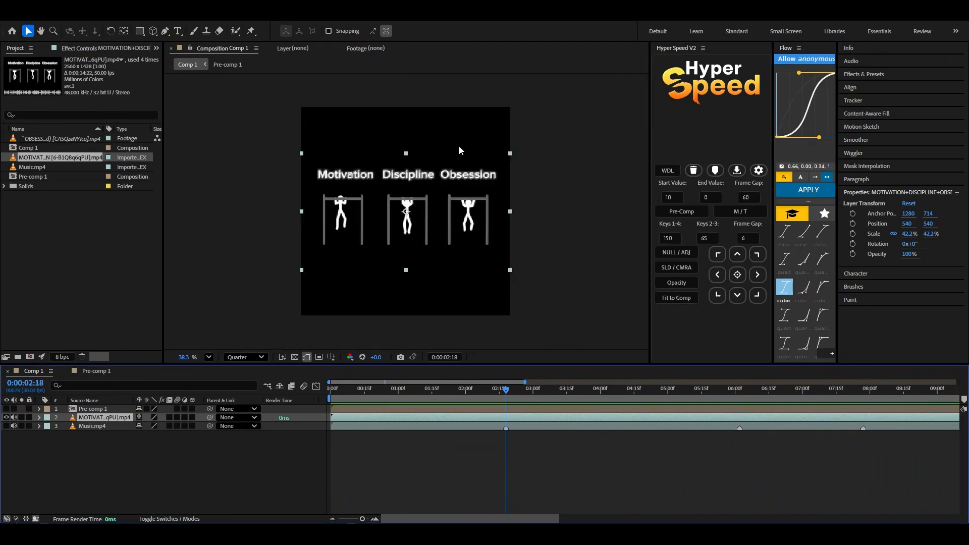
# Step: Apply Color Key to the MOTIVATION footage and place a white solid behind it, previewed at full resolution
pyautogui.click(379, 416)
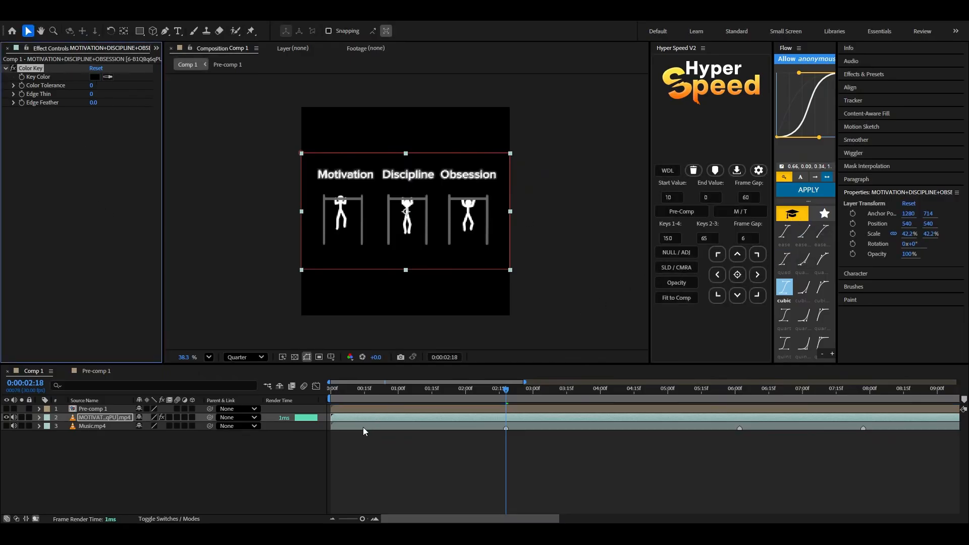
pyautogui.click(676, 267)
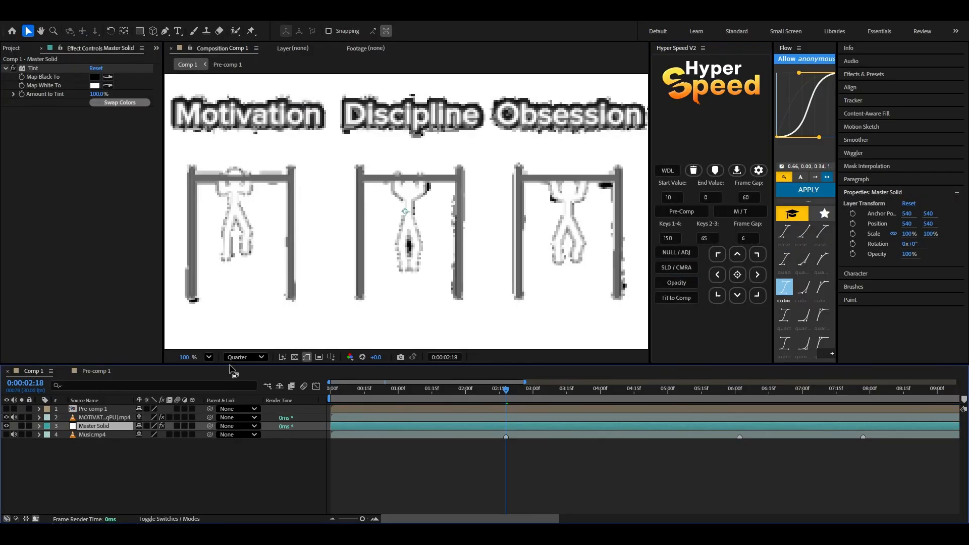
pyautogui.click(245, 357)
pyautogui.click(249, 373)
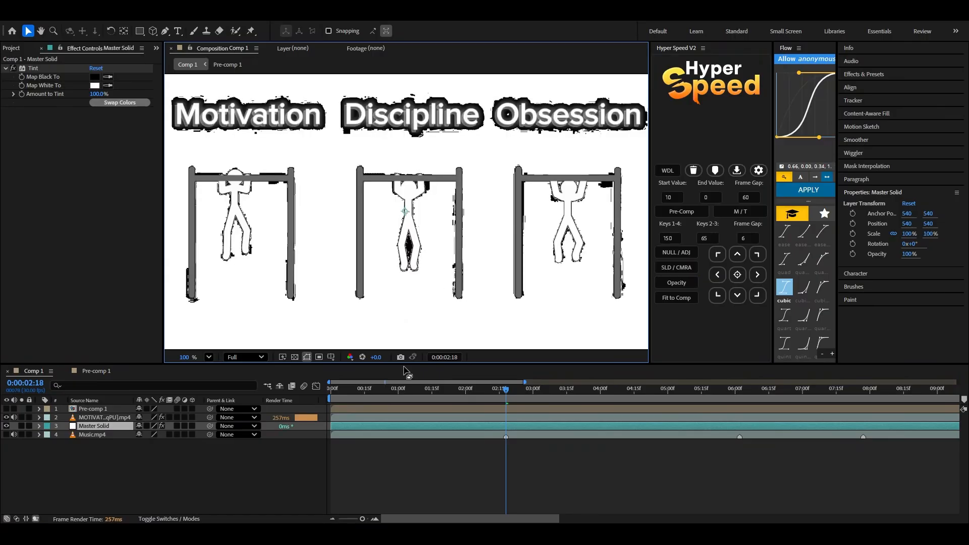
# Step: Set the footage's Color Key tolerance to 33 and delete the white Master Solid
pyautogui.moveTo(374, 389); pyautogui.dragTo(324, 390)
pyautogui.scroll(-1, 227, 293)
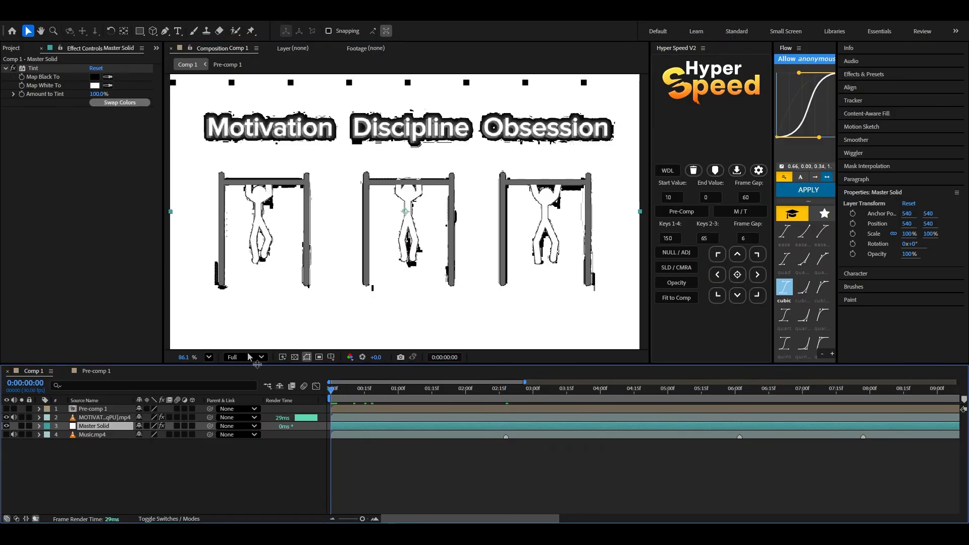
pyautogui.click(363, 419)
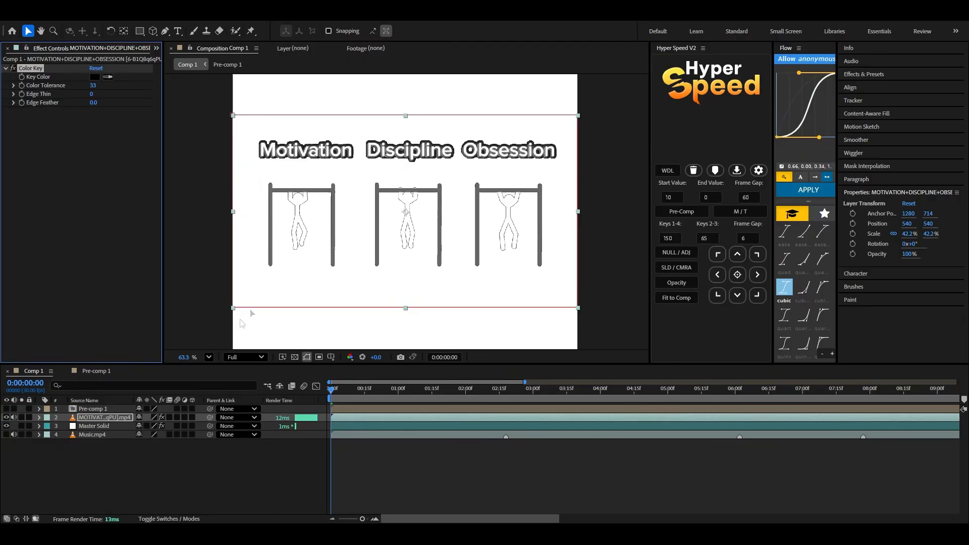
pyautogui.click(225, 328)
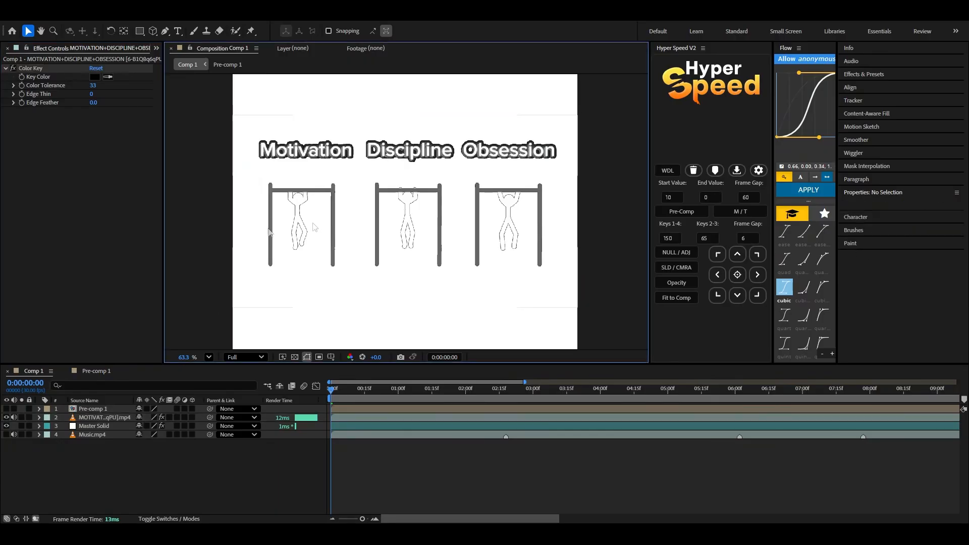
pyautogui.click(89, 96)
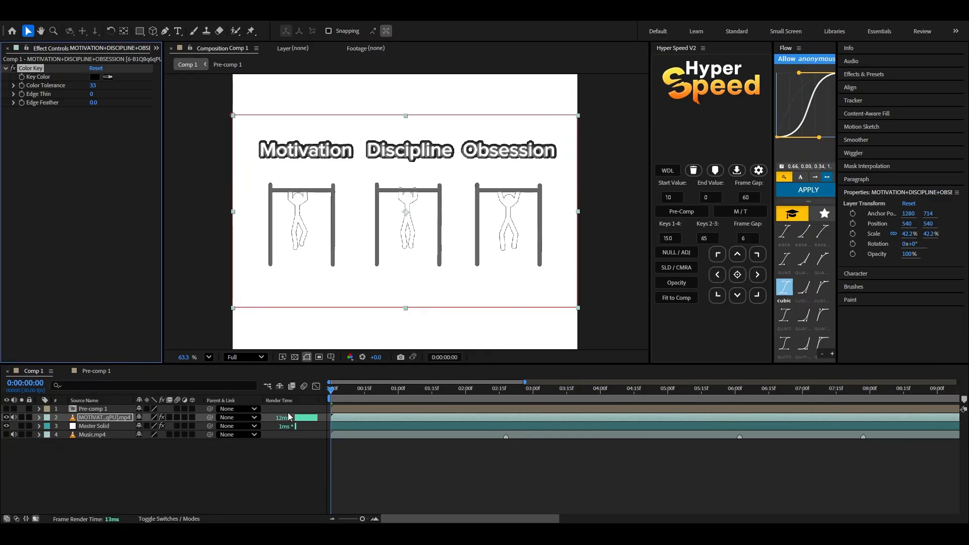
pyautogui.click(338, 428)
pyautogui.press('Delete')
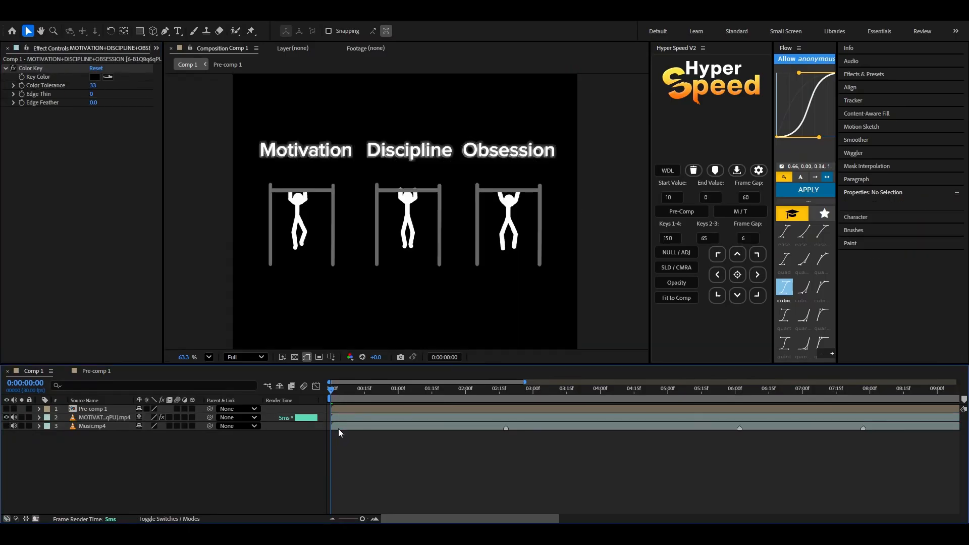
# Step: Mask the MOTIVATION footage so only the first figure under "Motivation" and its pull-up bar remain
pyautogui.click(341, 417)
pyautogui.doubleClick(578, 157)
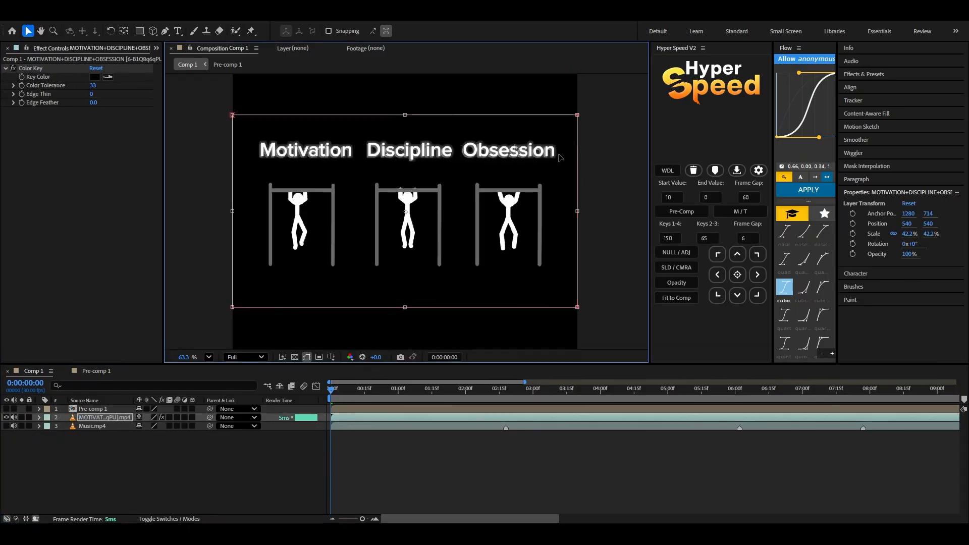
pyautogui.moveTo(405, 115); pyautogui.dragTo(405, 181)
pyautogui.moveTo(577, 244); pyautogui.dragTo(337, 244)
pyautogui.moveTo(232, 244); pyautogui.dragTo(268, 244)
pyautogui.moveTo(303, 306); pyautogui.dragTo(303, 268)
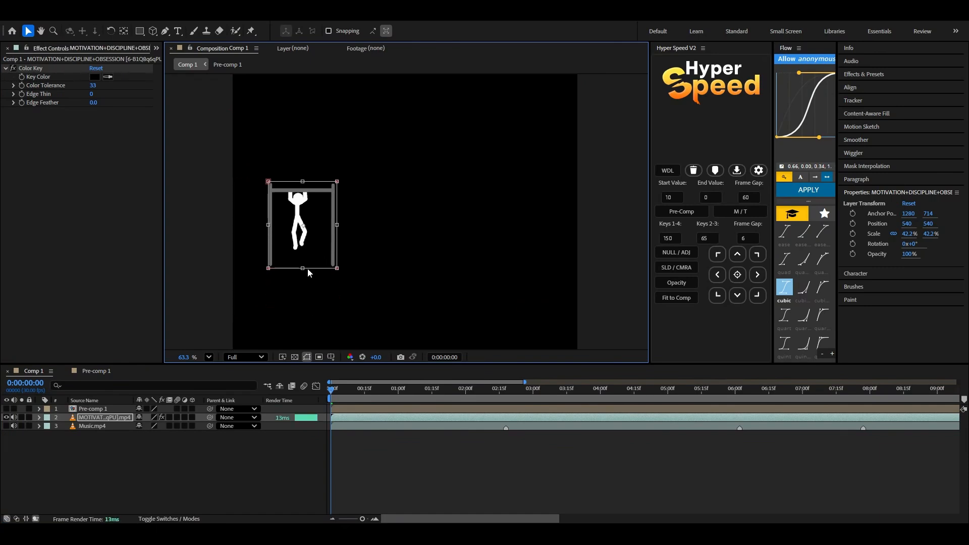
# Step: Duplicate the masked footage layer and move the copy's mask over the middle figure and its pull-up bar
pyautogui.click(383, 410)
pyautogui.hotkey('ctrl', 'd')
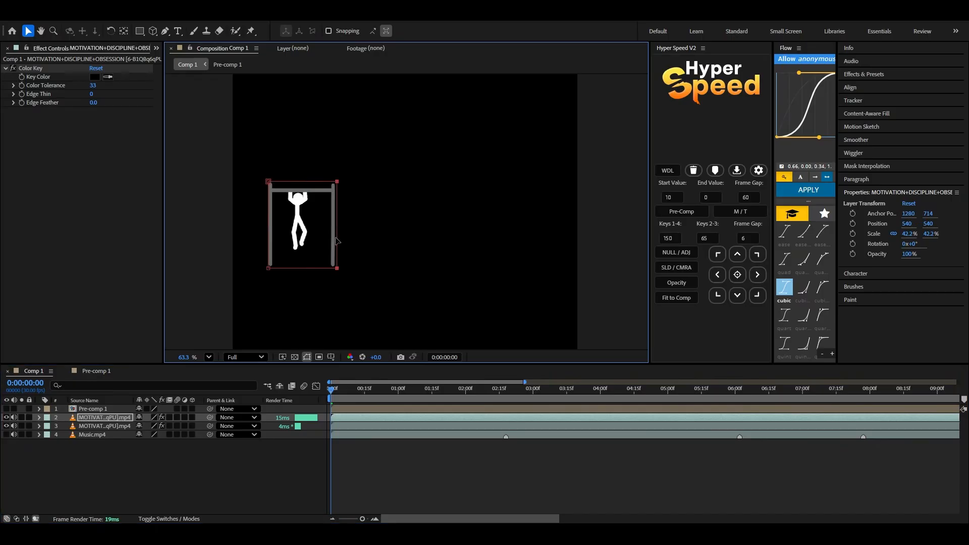
pyautogui.moveTo(327, 233); pyautogui.dragTo(428, 244)
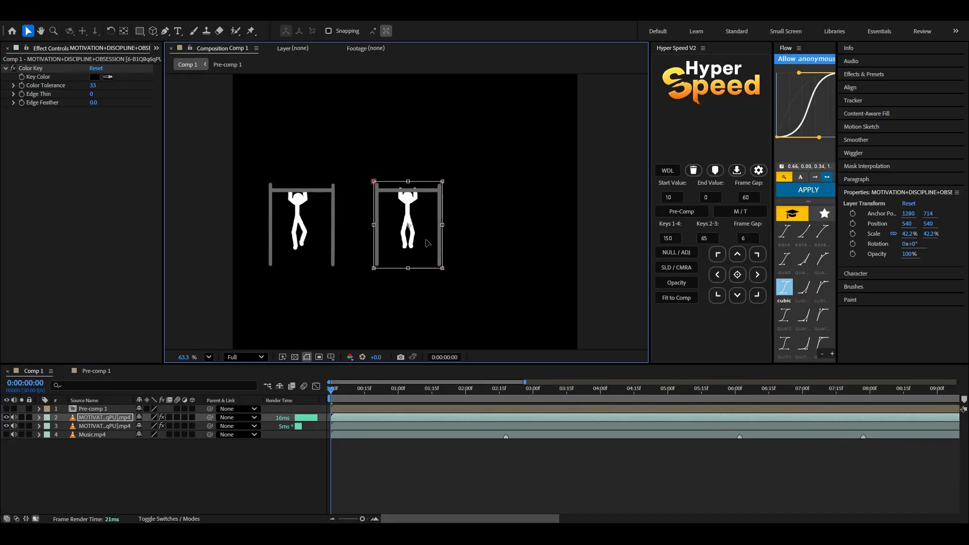
# Step: Duplicate the middle figure's layer and shift the new copy's mask onto the third figure and its bar
pyautogui.click(350, 419)
pyautogui.hotkey('ctrl', 'd')
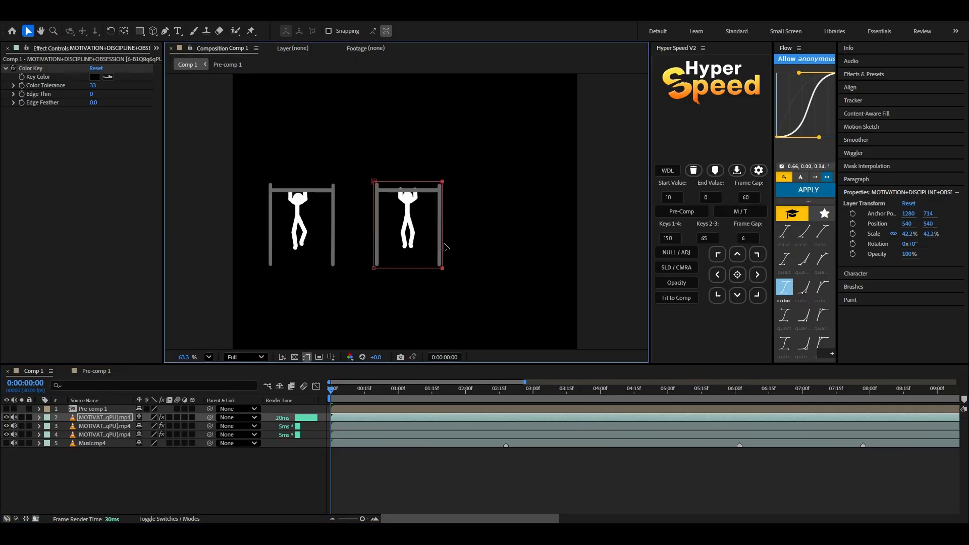
pyautogui.doubleClick(443, 245)
pyautogui.moveTo(435, 245); pyautogui.dragTo(535, 246)
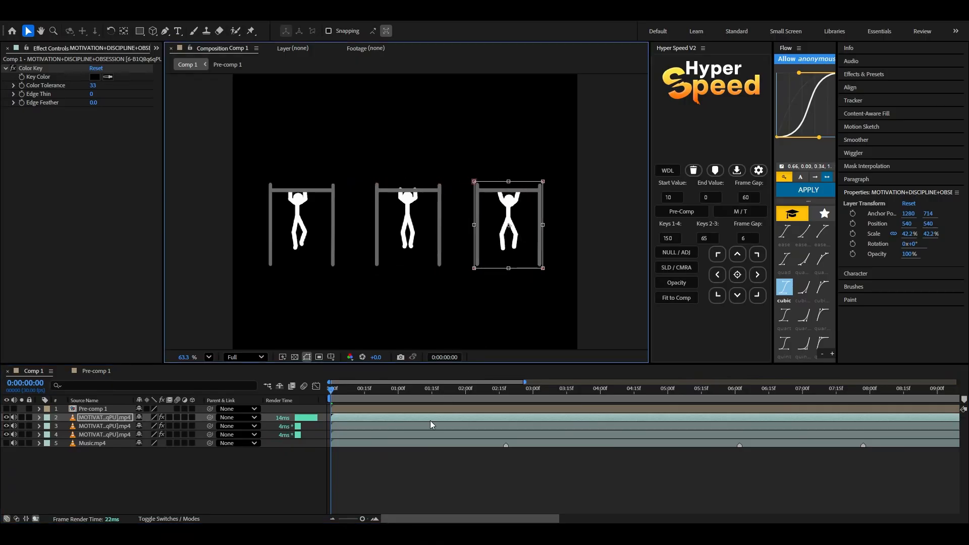
# Step: Create a black solid directly above the first figure's footage layer and apply BCC+Borders to it
pyautogui.click(376, 435)
pyautogui.click(373, 419)
pyautogui.click(356, 435)
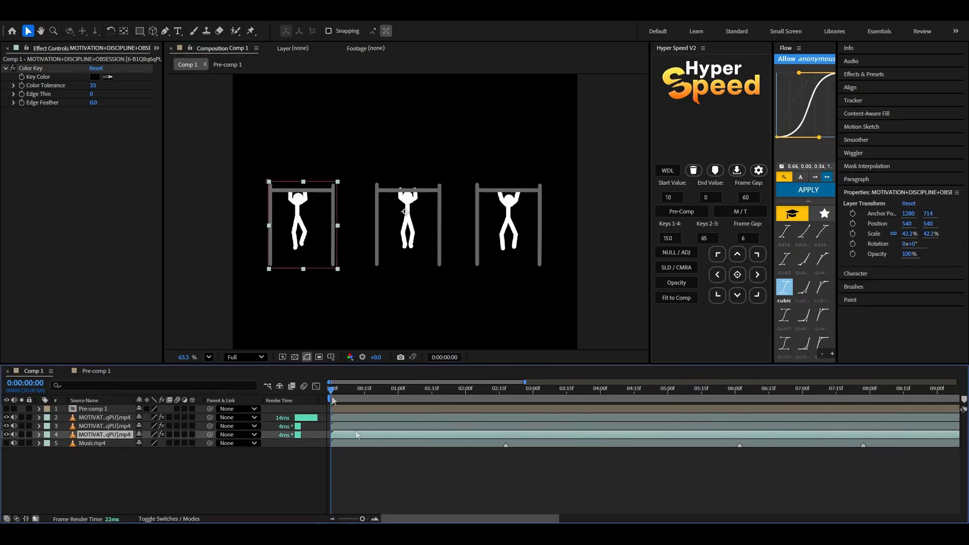
pyautogui.hotkey('ctrl', 'y')
pyautogui.click(587, 375)
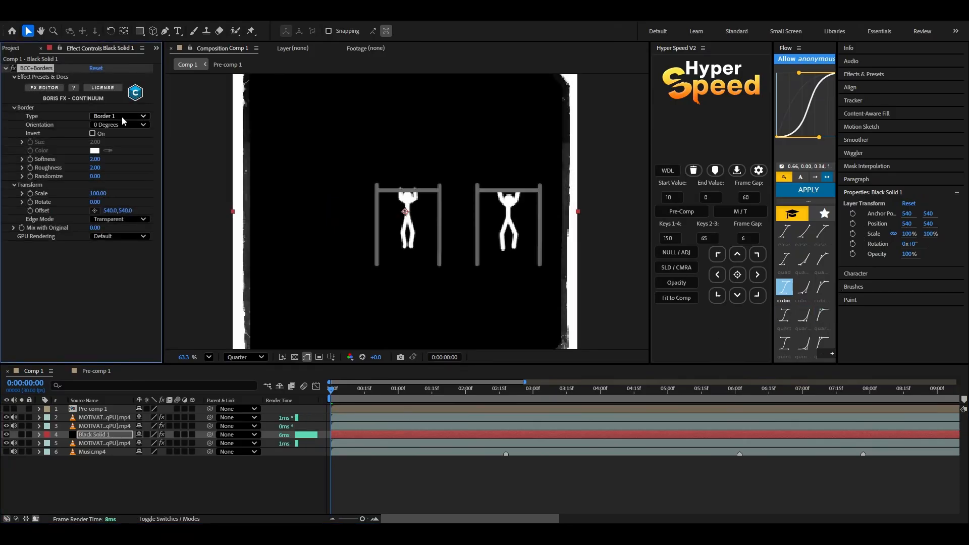
# Step: Set the solid's border type to Custom and its softness to 14, checking it at full resolution
pyautogui.click(127, 130)
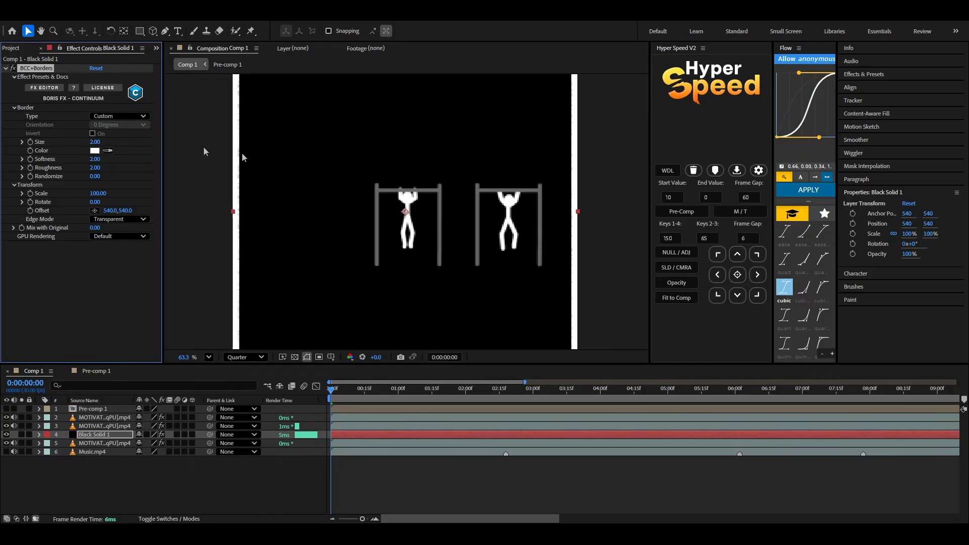
pyautogui.scroll(-2, 360, 190)
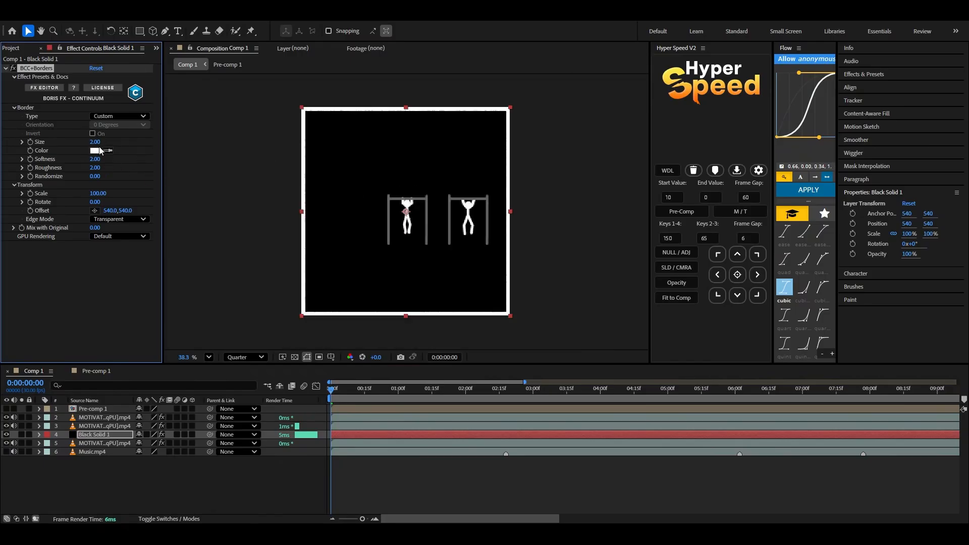
pyautogui.moveTo(95, 159); pyautogui.dragTo(168, 173)
pyautogui.click(110, 288)
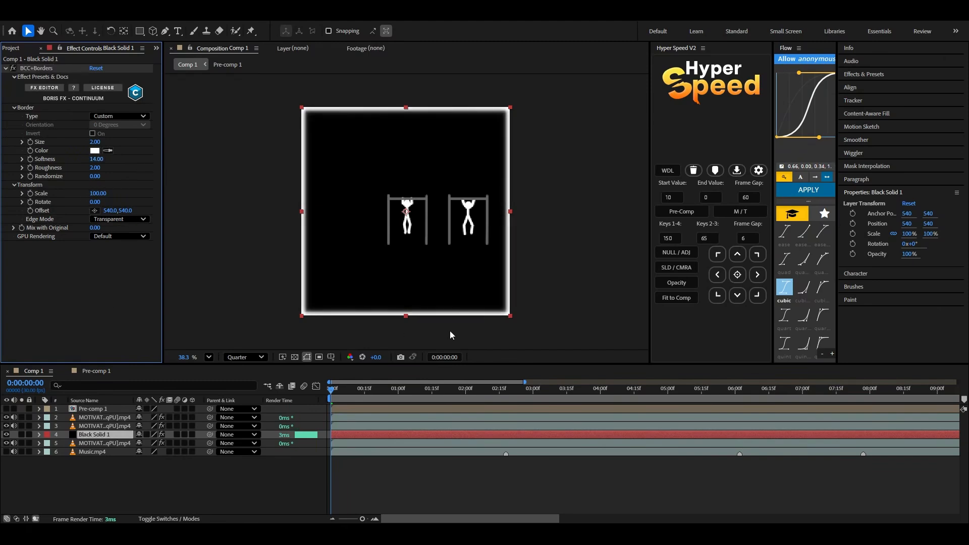
pyautogui.hotkey('ctrl', 'j')
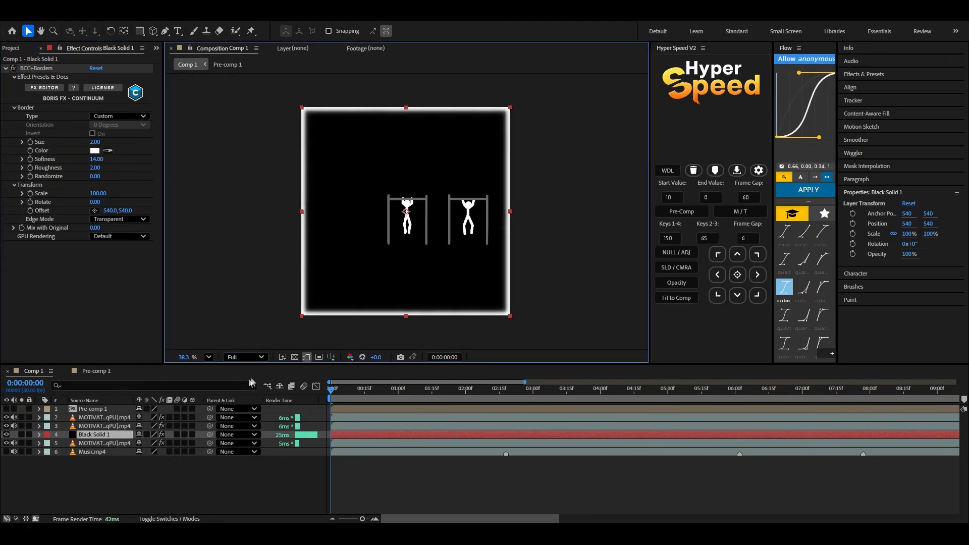
pyautogui.hotkey('ctrl', 'alt', 'shift', 'j')
# Step: Add a camera layer at the top of Comp 1 and trim its end at 0:00:10:21
pyautogui.click(347, 443)
pyautogui.click(348, 434)
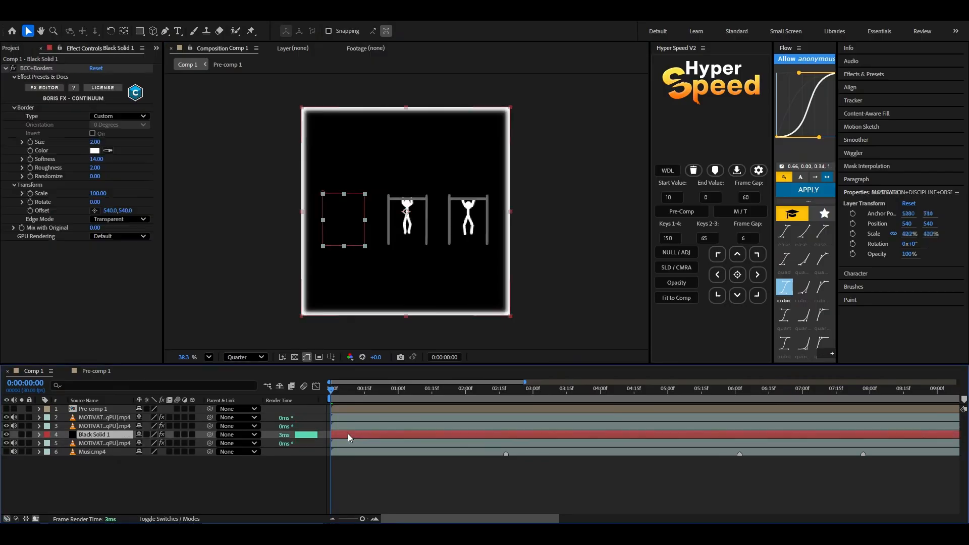
pyautogui.click(347, 412)
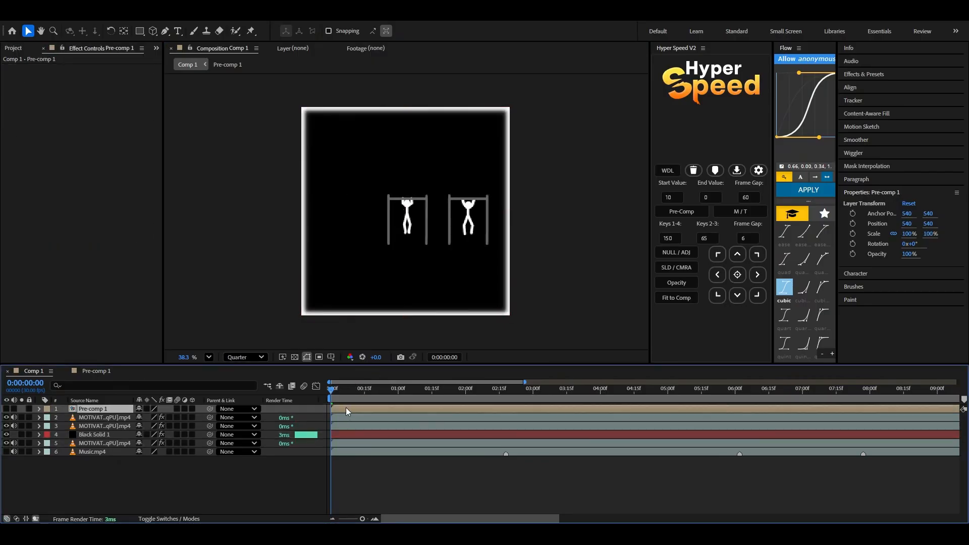
pyautogui.click(345, 416)
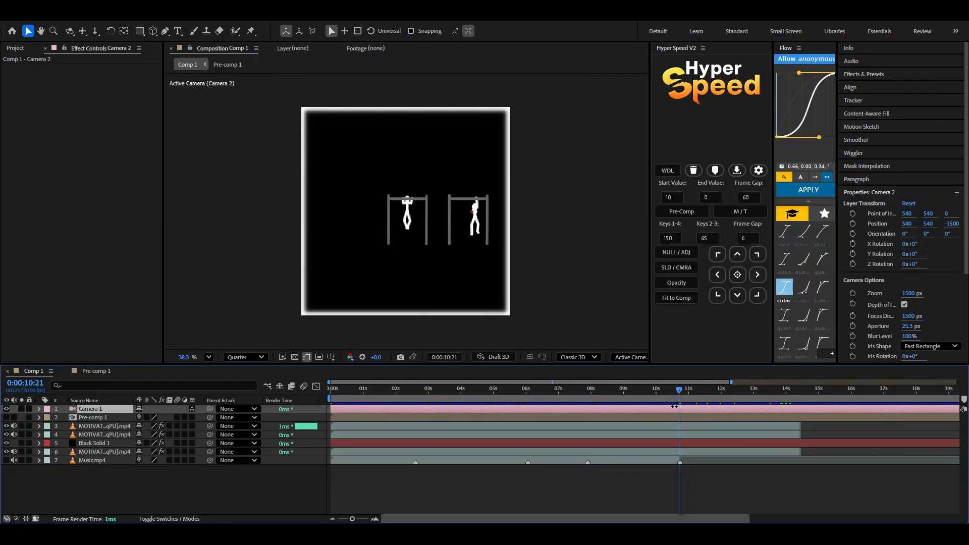
pyautogui.hotkey('ctrl', 'shift', 'd')
pyautogui.press('Delete')
pyautogui.moveTo(681, 392); pyautogui.dragTo(330, 402)
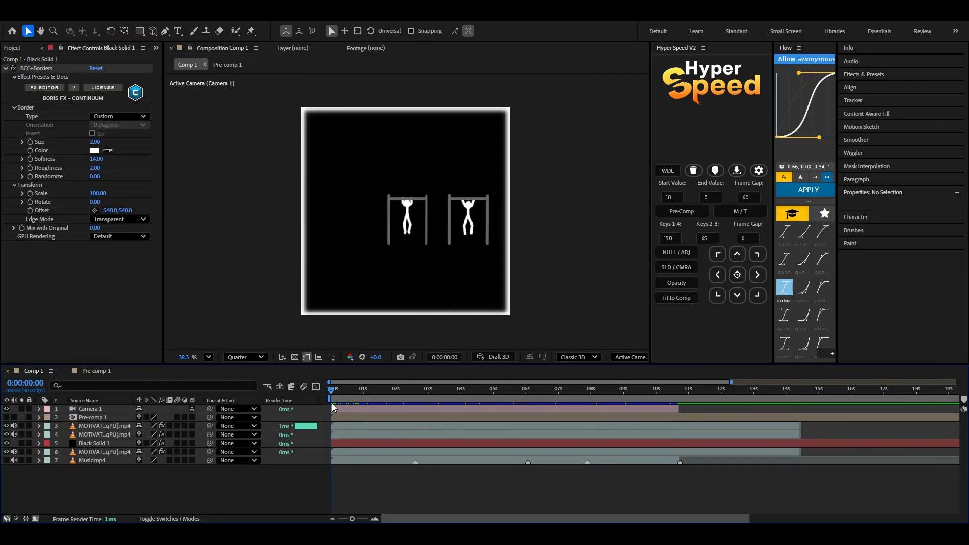
# Step: Add a null object above Camera 1 and parent the camera to it
pyautogui.click(334, 409)
pyautogui.click(692, 254)
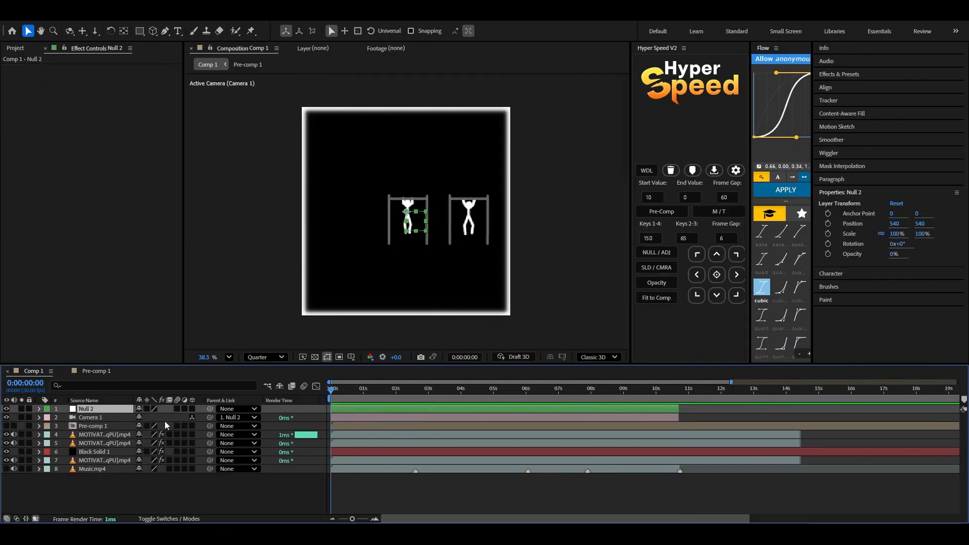
pyautogui.click(373, 408)
# Step: Move the first figure's footage layer above Black Solid 1 and make the three footage layers, the solid and the null 3D
pyautogui.click(341, 459)
pyautogui.hotkey('ctrl', ']')
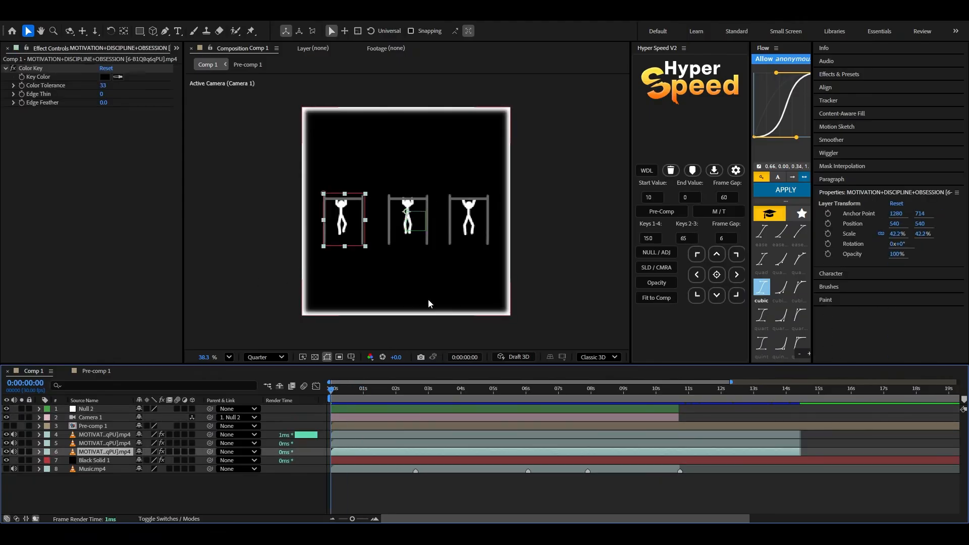
pyautogui.click(355, 434)
pyautogui.keyDown('shift'); pyautogui.click(354, 459); pyautogui.keyUp('shift')
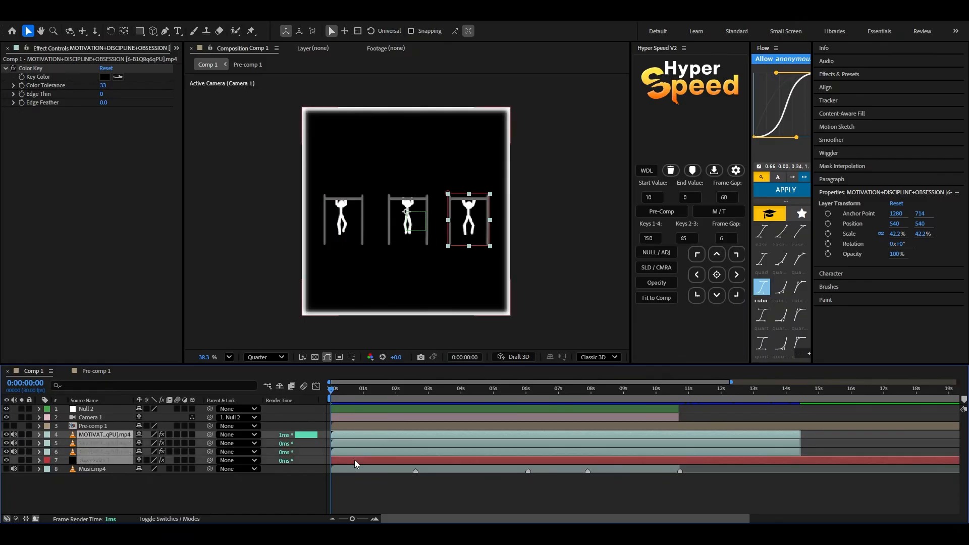
pyautogui.click(193, 438)
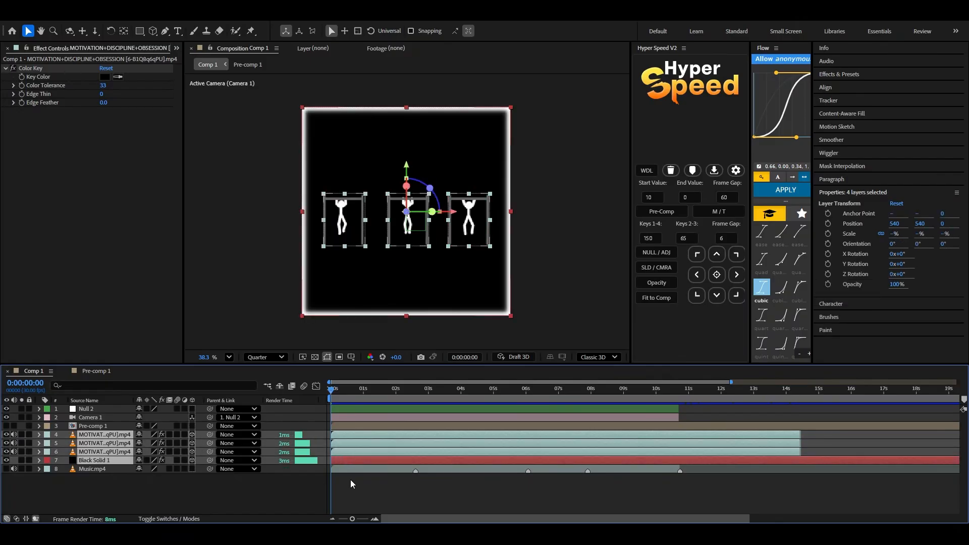
pyautogui.click(380, 506)
pyautogui.click(191, 409)
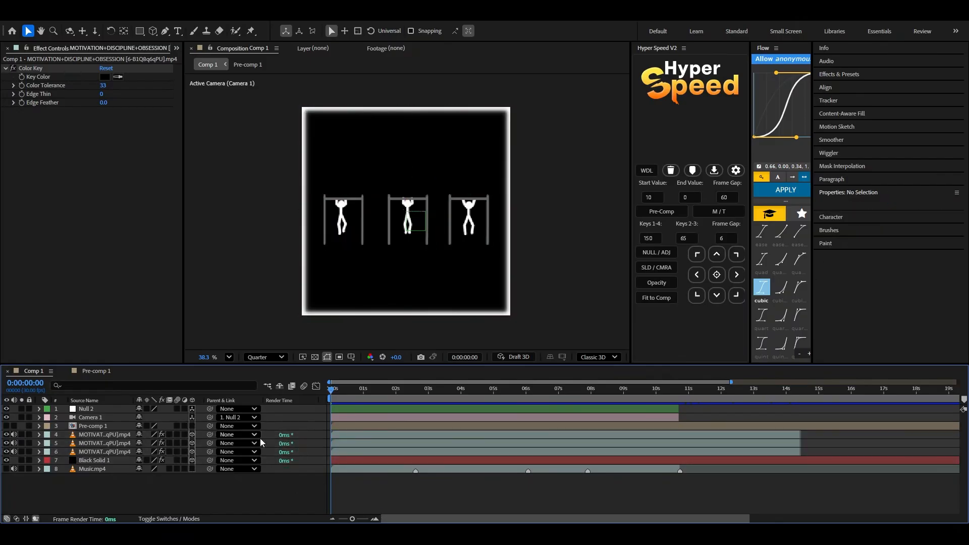
# Step: Apply the Motion Tile effect to Black Solid 1
pyautogui.click(366, 462)
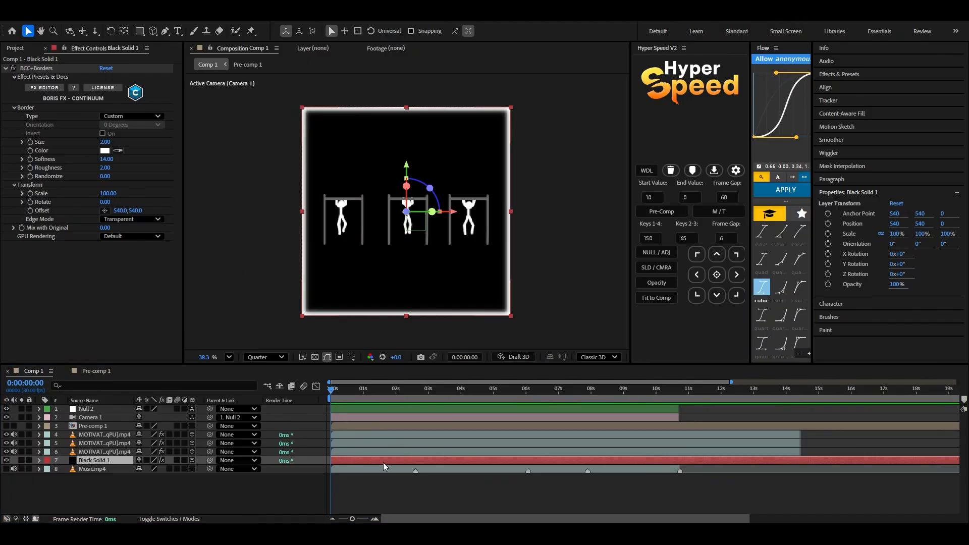
pyautogui.press('Return')
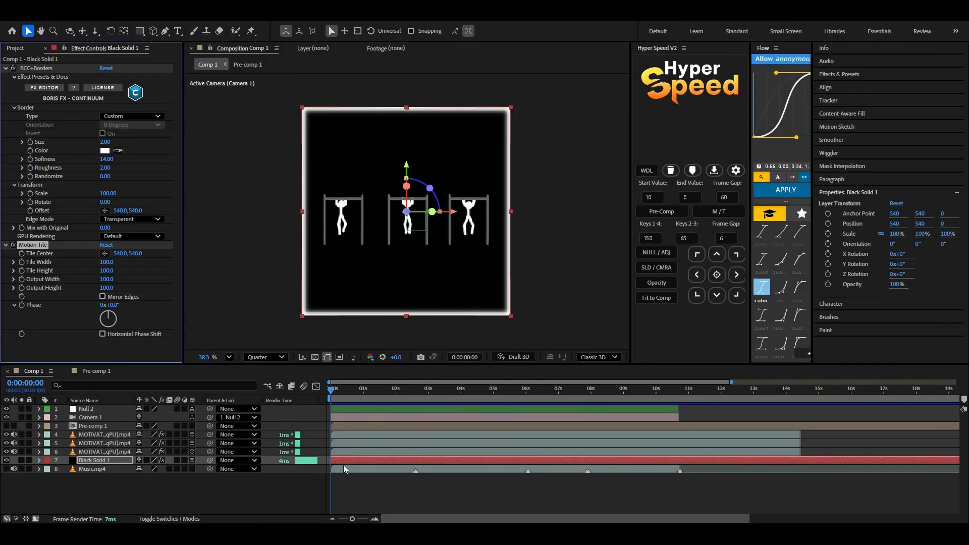
# Step: Lay Black Solid 1 down as a floor with X orientation 279° and position 540, 1065, 2598
pyautogui.press('p')
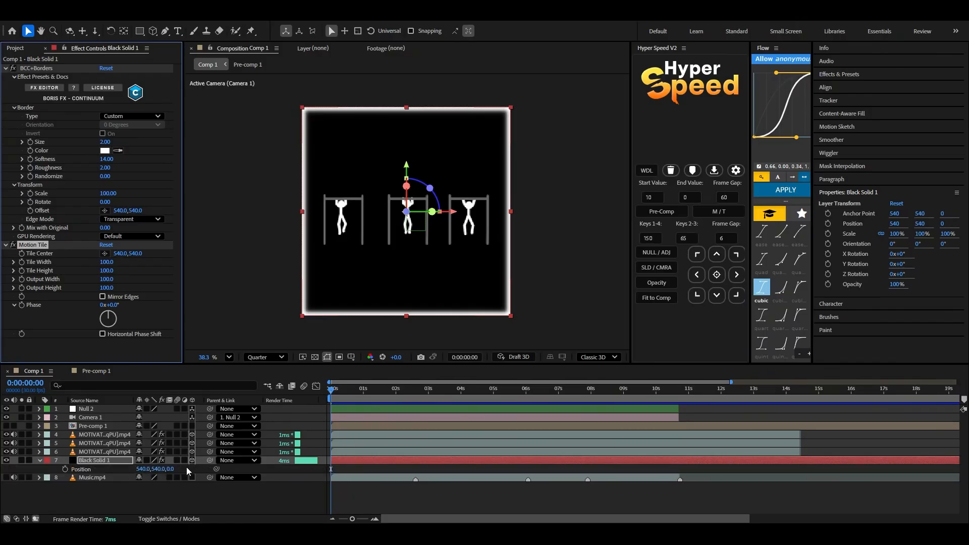
pyautogui.moveTo(171, 471); pyautogui.dragTo(306, 512)
pyautogui.press('r')
pyautogui.moveTo(147, 472); pyautogui.dragTo(79, 446)
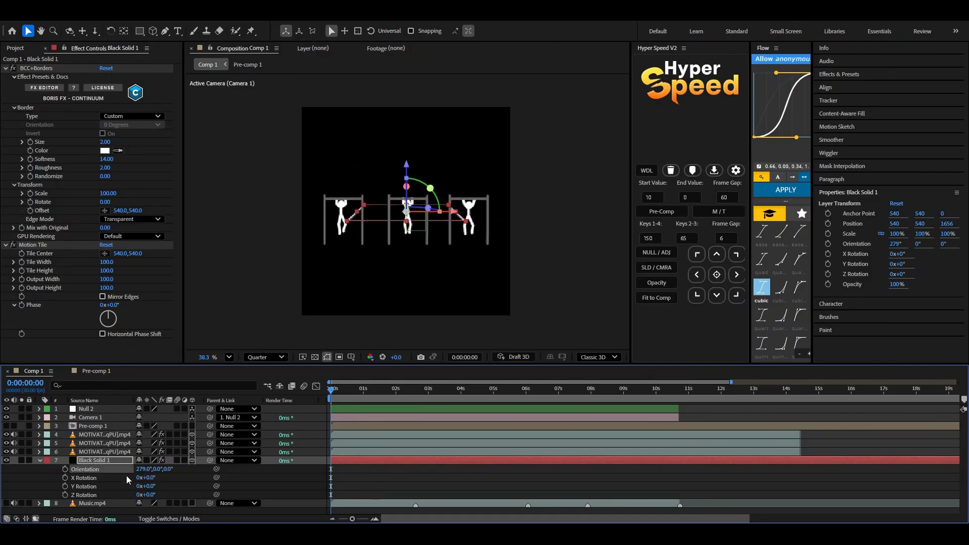
pyautogui.press('p')
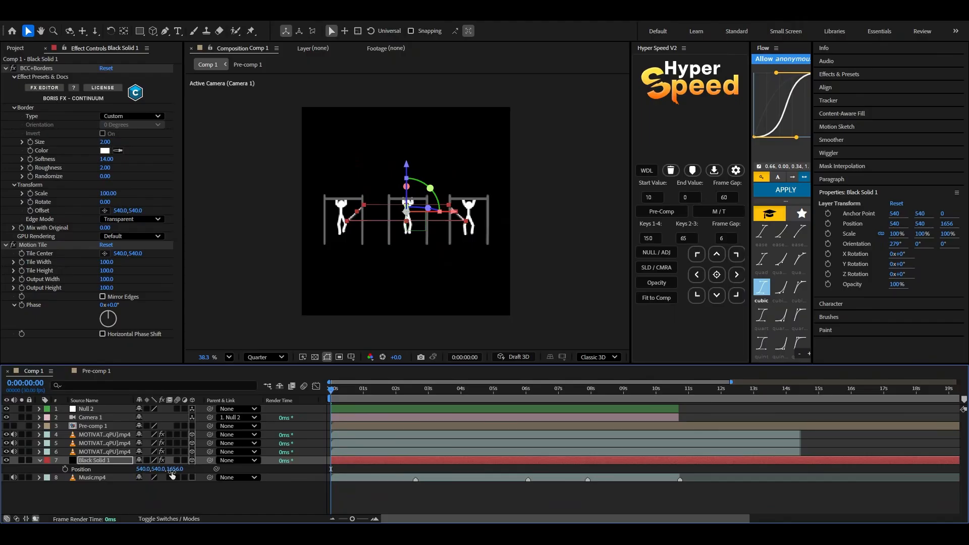
pyautogui.moveTo(172, 469); pyautogui.dragTo(233, 487)
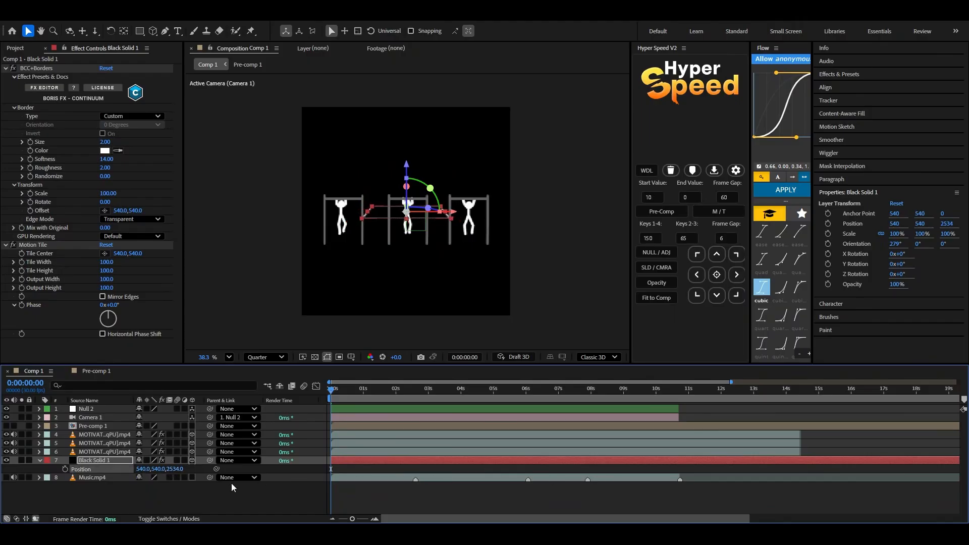
pyautogui.moveTo(161, 471); pyautogui.dragTo(291, 480)
pyautogui.moveTo(181, 469); pyautogui.dragTo(216, 474)
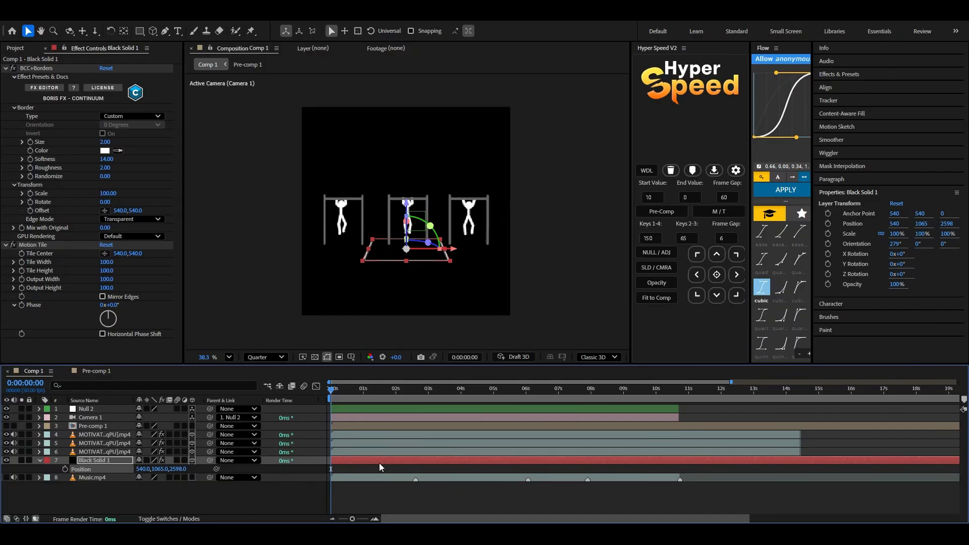
# Step: Set the solid's Motion Tile output width and output height to 2000 and enable Mirror Edges
pyautogui.moveTo(106, 279); pyautogui.dragTo(204, 284)
pyautogui.click(107, 280)
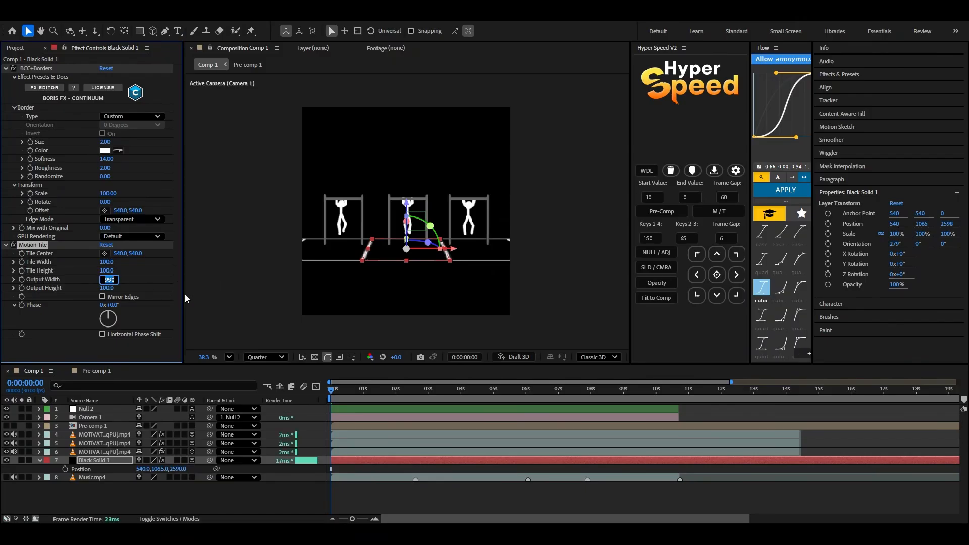
pyautogui.write('2000')
pyautogui.press('Return')
pyautogui.click(104, 288)
pyautogui.write('2000')
pyautogui.press('Return')
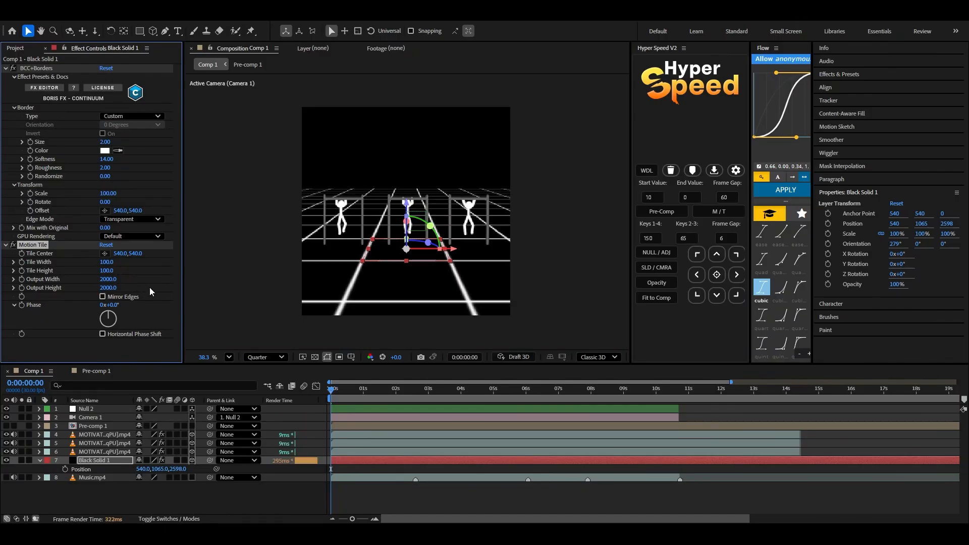
pyautogui.click(103, 297)
# Step: Place the left figure's footage layer at position 225, 640, 2598 and scale it to 72.2%
pyautogui.click(369, 452)
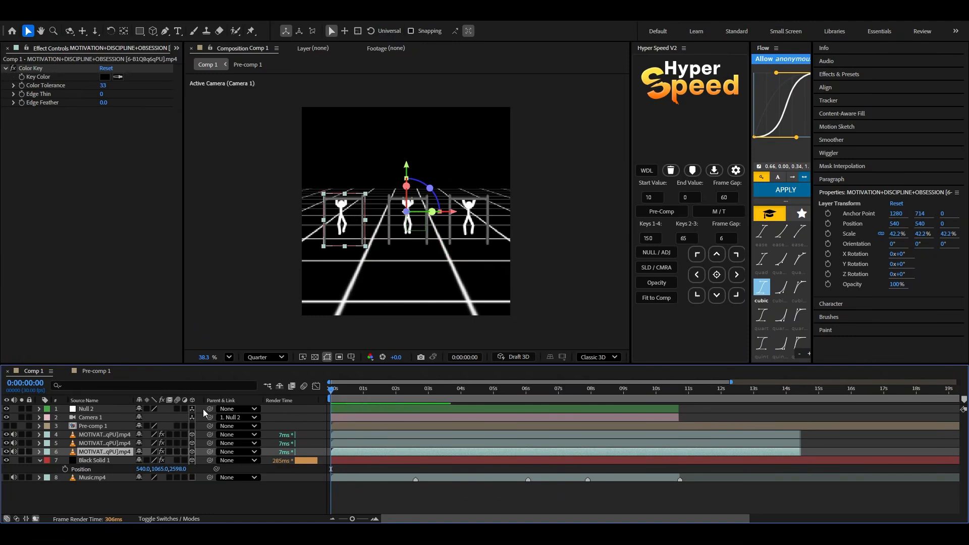
pyautogui.press('p')
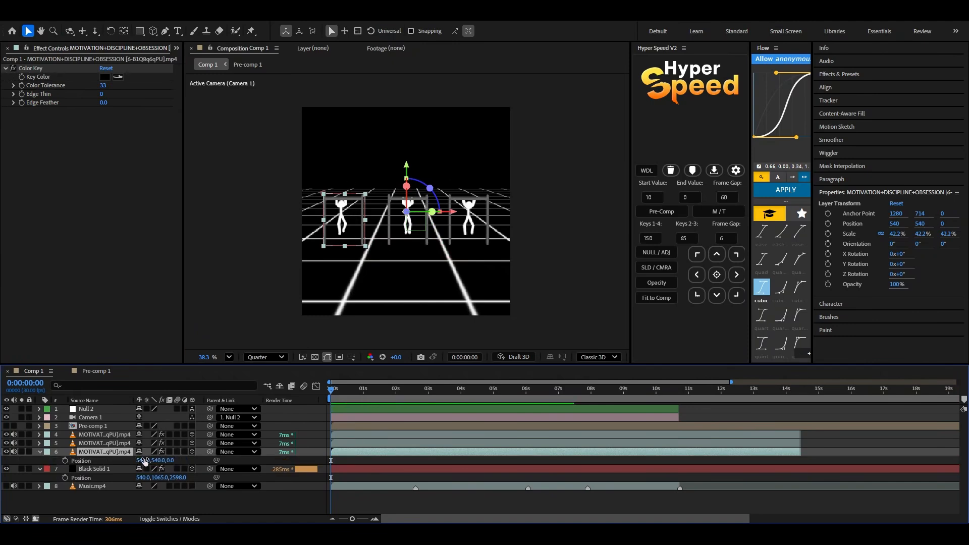
pyautogui.moveTo(144, 461); pyautogui.dragTo(172, 462)
# Step: Place the middle figure's footage layer at position 764, 707, 1181
pyautogui.click(345, 444)
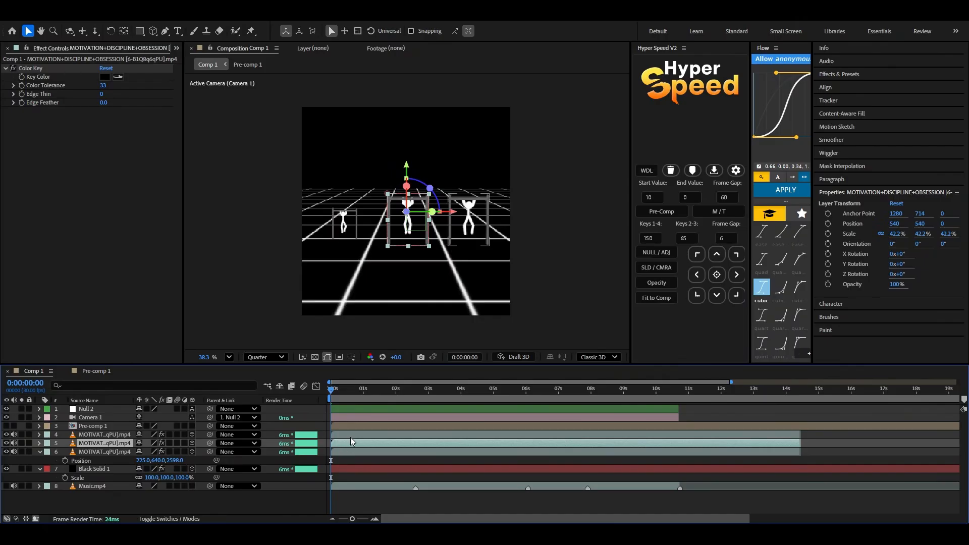
pyautogui.click(350, 437)
pyautogui.click(344, 446)
pyautogui.press('p')
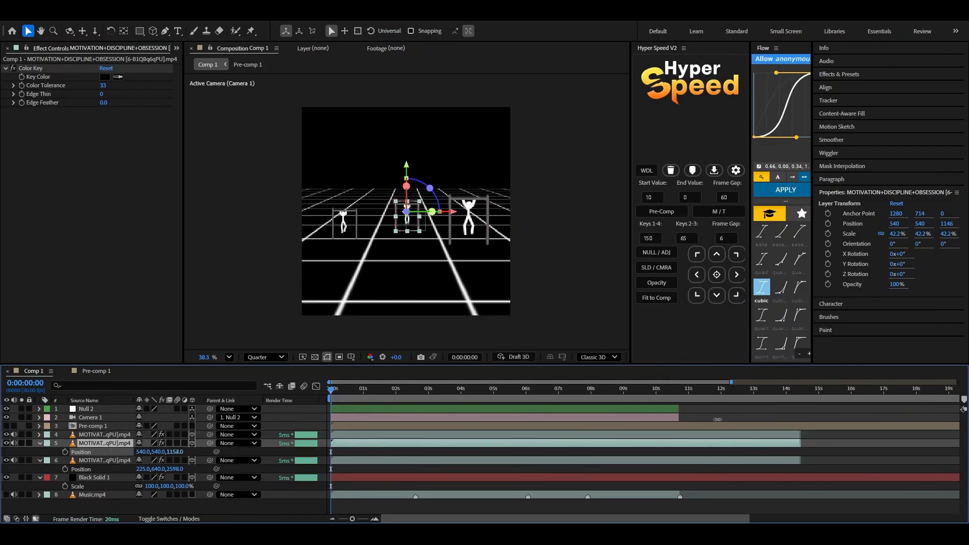
pyautogui.moveTo(192, 453); pyautogui.dragTo(262, 453)
pyautogui.moveTo(148, 454); pyautogui.dragTo(264, 456)
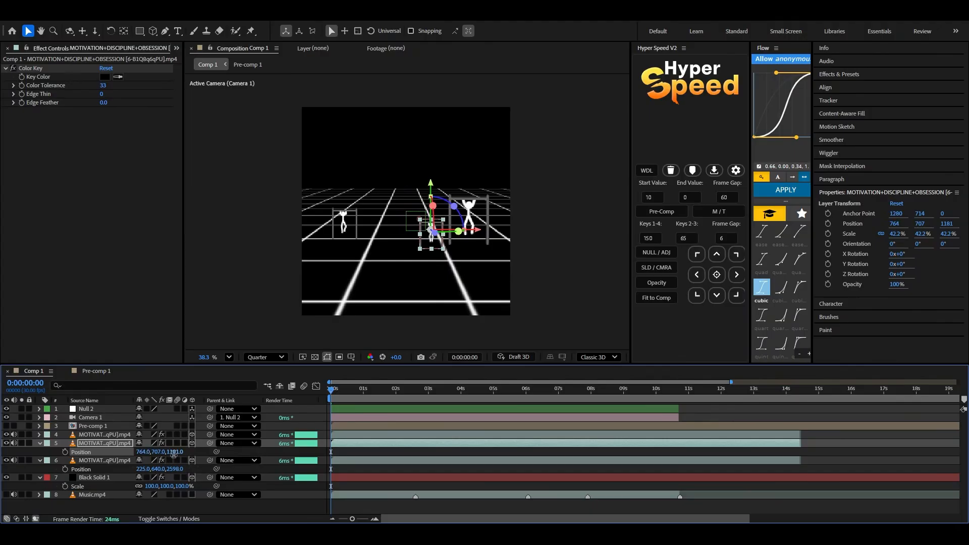
# Step: Place the right figure's footage layer at position 181, 833, 832
pyautogui.click(364, 436)
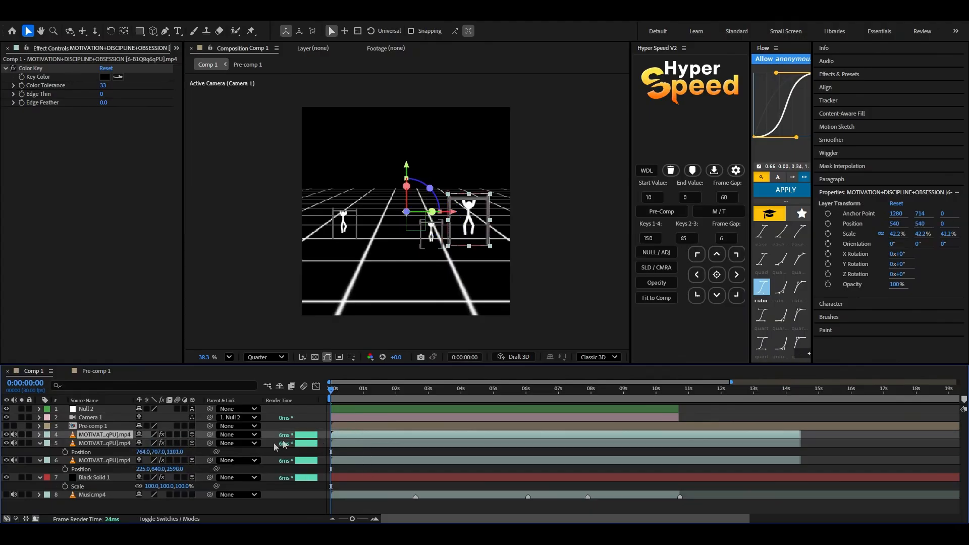
pyautogui.press('p')
pyautogui.moveTo(157, 443); pyautogui.dragTo(236, 450)
pyautogui.moveTo(143, 443); pyautogui.dragTo(2, 440)
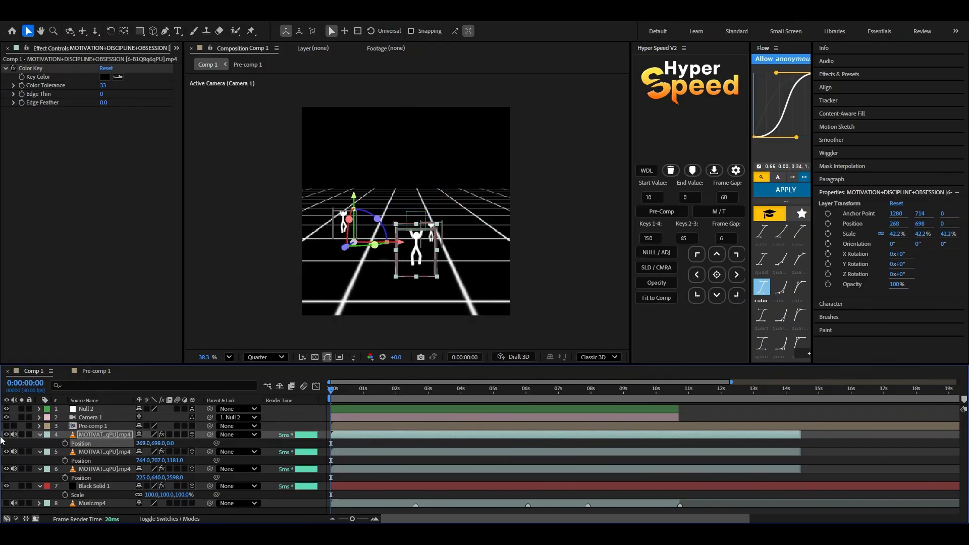
pyautogui.moveTo(171, 443); pyautogui.dragTo(275, 445)
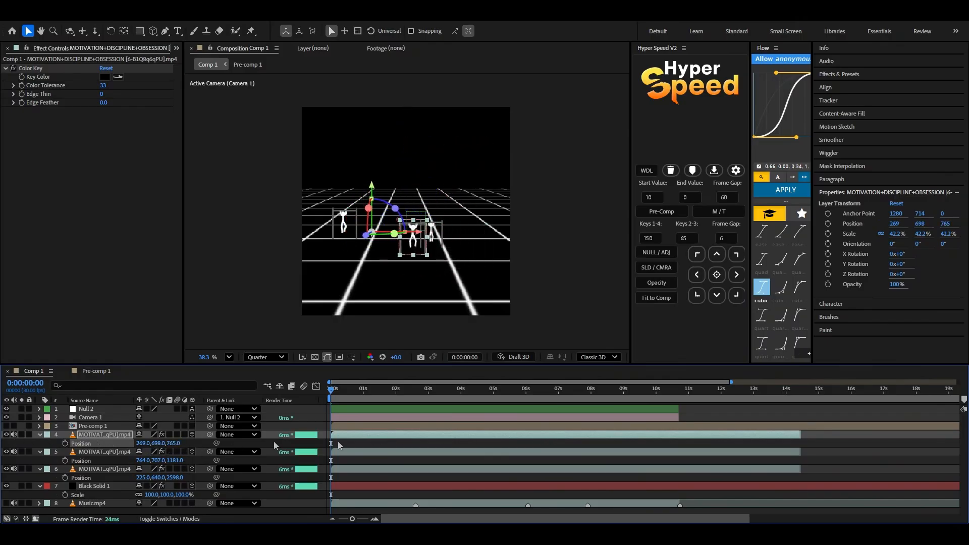
pyautogui.moveTo(143, 443); pyautogui.dragTo(103, 443)
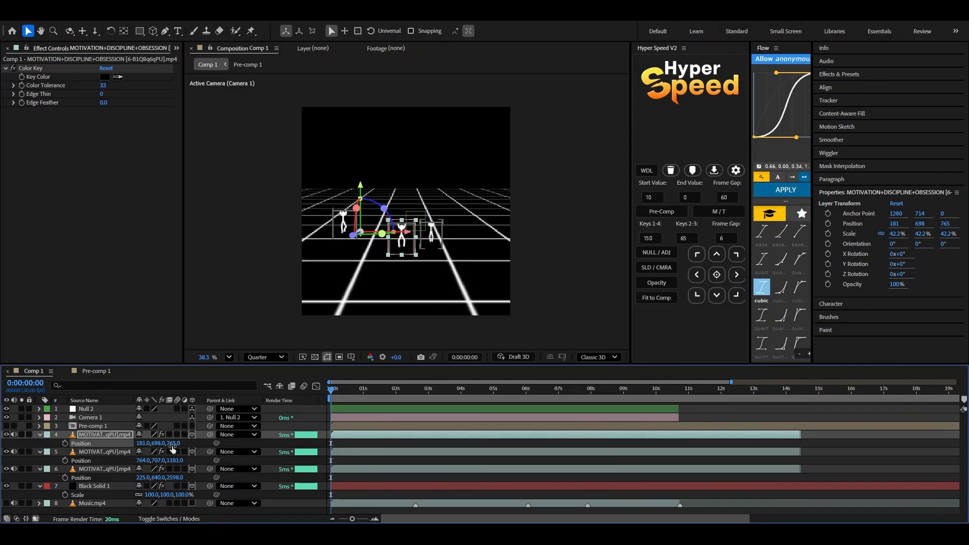
pyautogui.moveTo(173, 444); pyautogui.dragTo(224, 448)
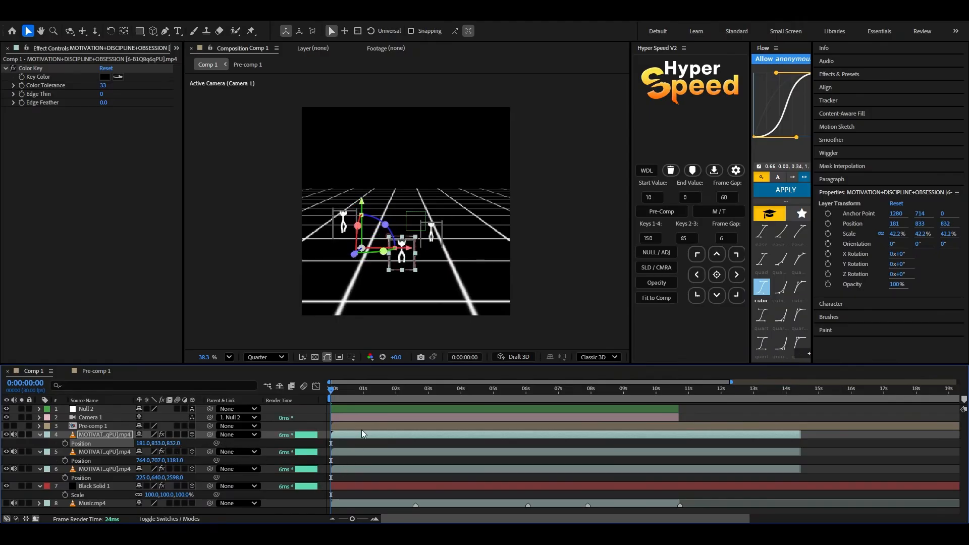
# Step: Keyframe Null 2's position at 0:00 as -345, 714, 2871, framing the farthest figure, and set its X orientation to 2°
pyautogui.click(362, 417)
pyautogui.click(367, 410)
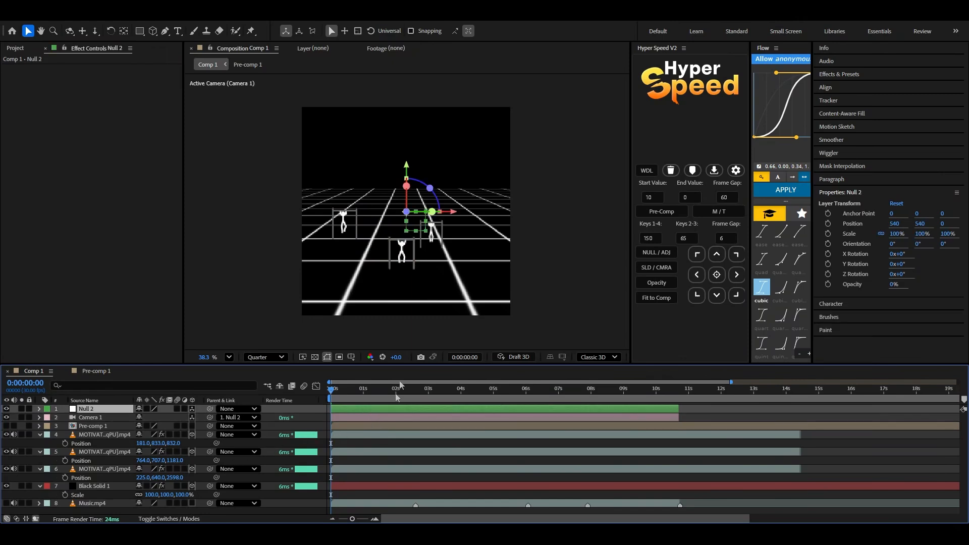
pyautogui.press('p')
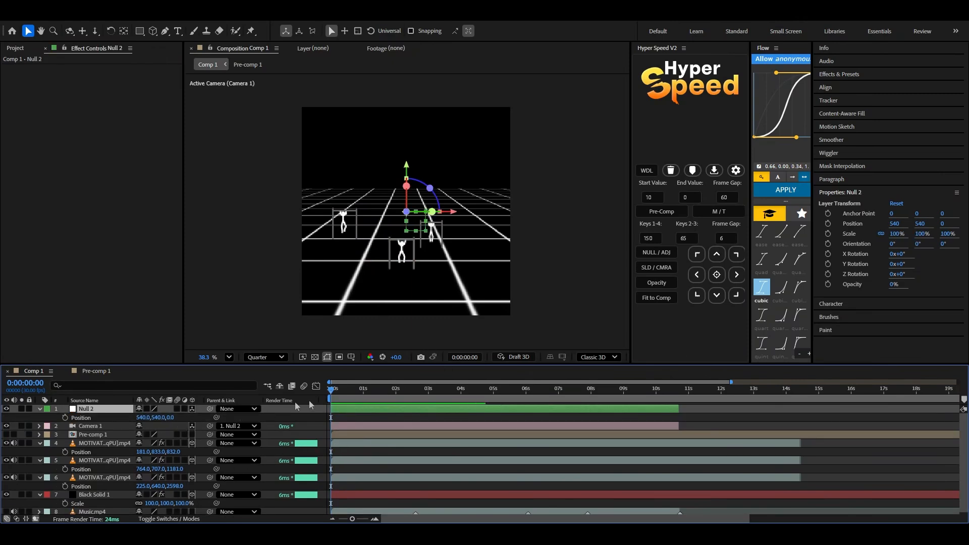
pyautogui.hotkey('alt', 'shift', 'p')
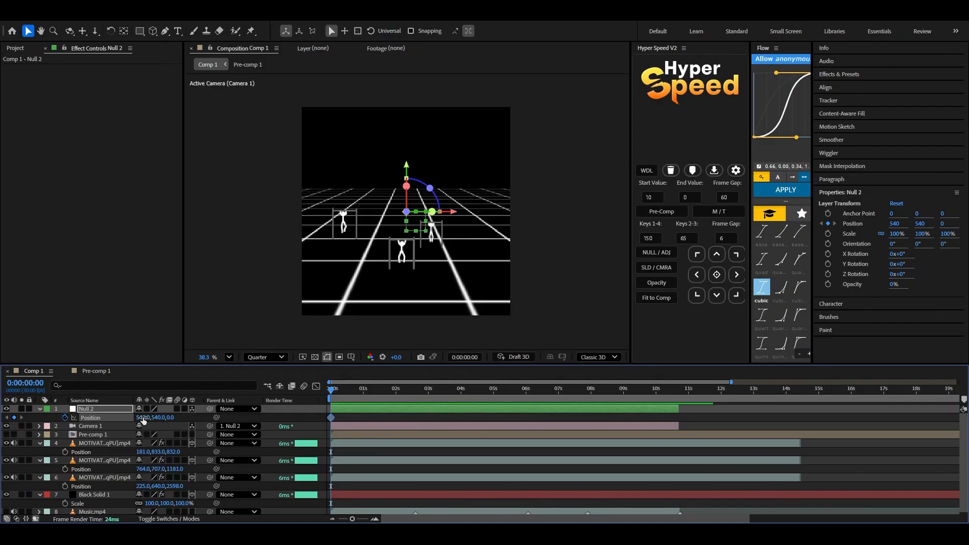
pyautogui.moveTo(156, 418); pyautogui.dragTo(152, 418)
pyautogui.moveTo(170, 418); pyautogui.dragTo(727, 406)
pyautogui.moveTo(141, 418); pyautogui.dragTo(5, 418)
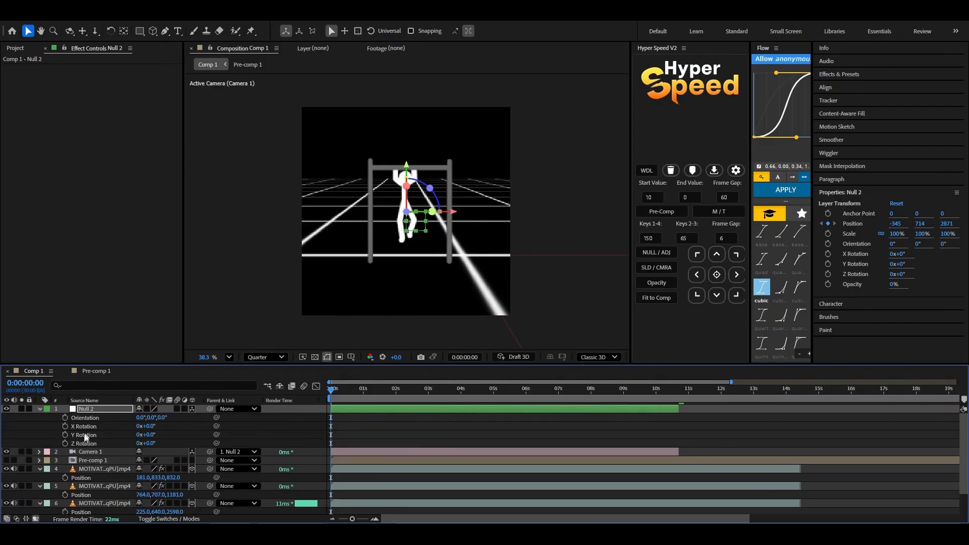
pyautogui.moveTo(143, 418); pyautogui.dragTo(144, 418)
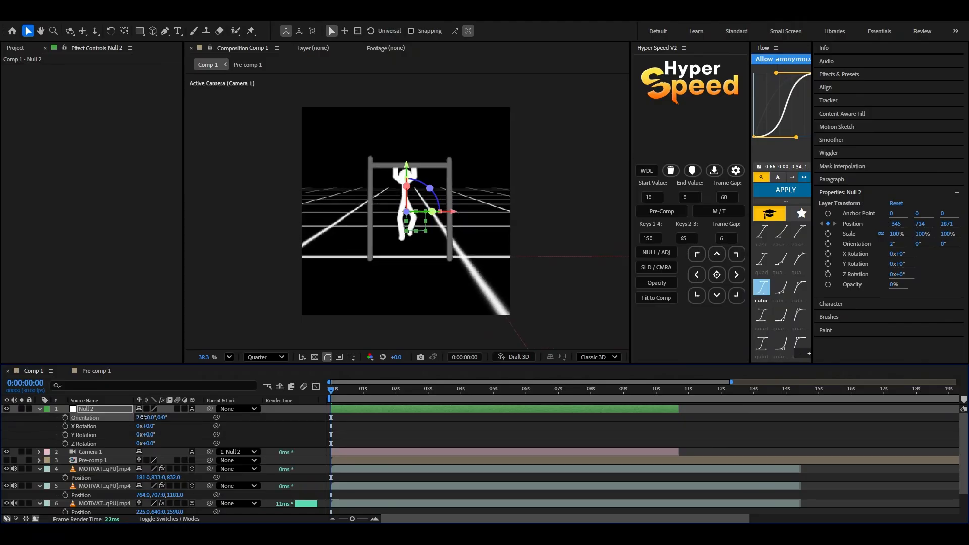
# Step: Move the farthest figure's footage layer, layer 6, to position 117, 791, 2598
pyautogui.click(359, 467)
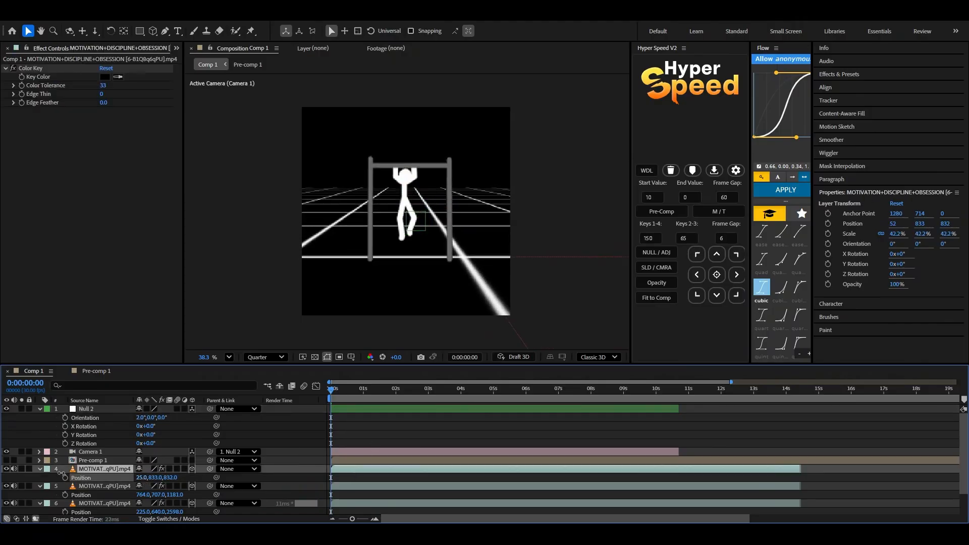
pyautogui.moveTo(140, 511); pyautogui.dragTo(85, 511)
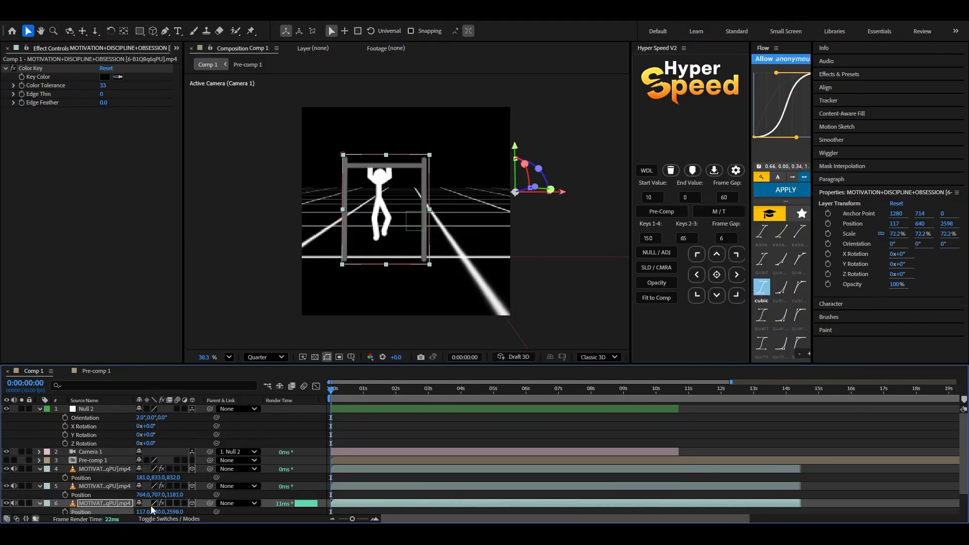
pyautogui.moveTo(158, 511); pyautogui.dragTo(228, 512)
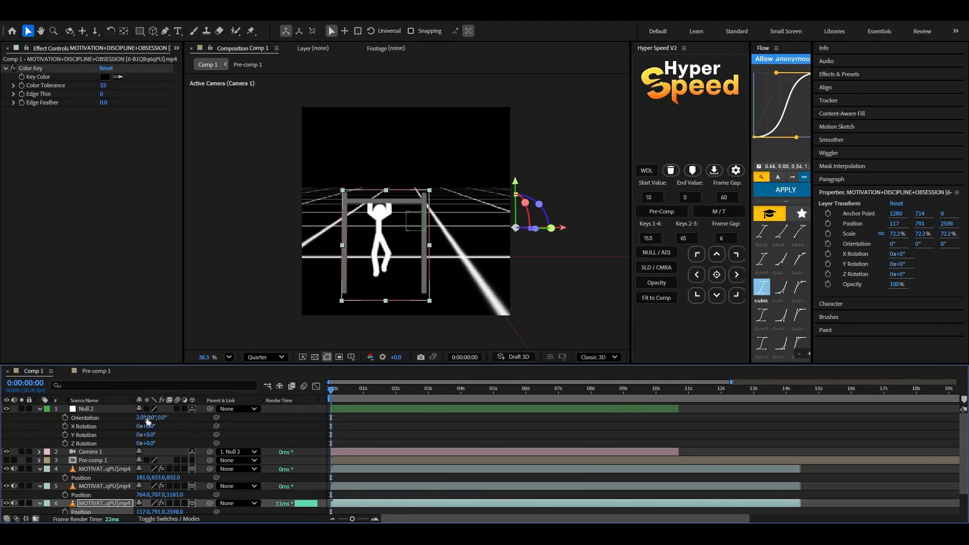
# Step: Reframe the farthest figure by setting Null 2's starting position keyframe to -450, 800, 3085
pyautogui.click(368, 410)
pyautogui.press('p')
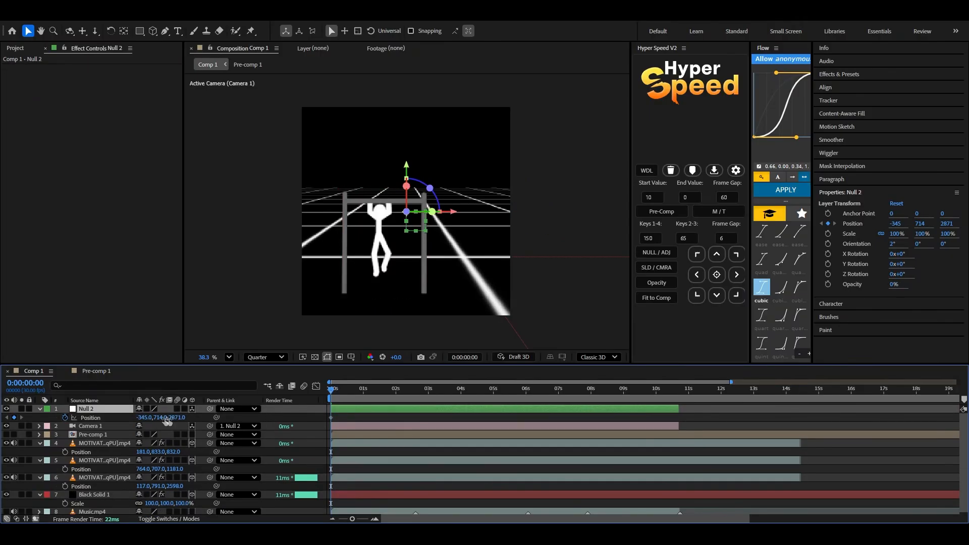
pyautogui.moveTo(174, 418); pyautogui.dragTo(127, 414)
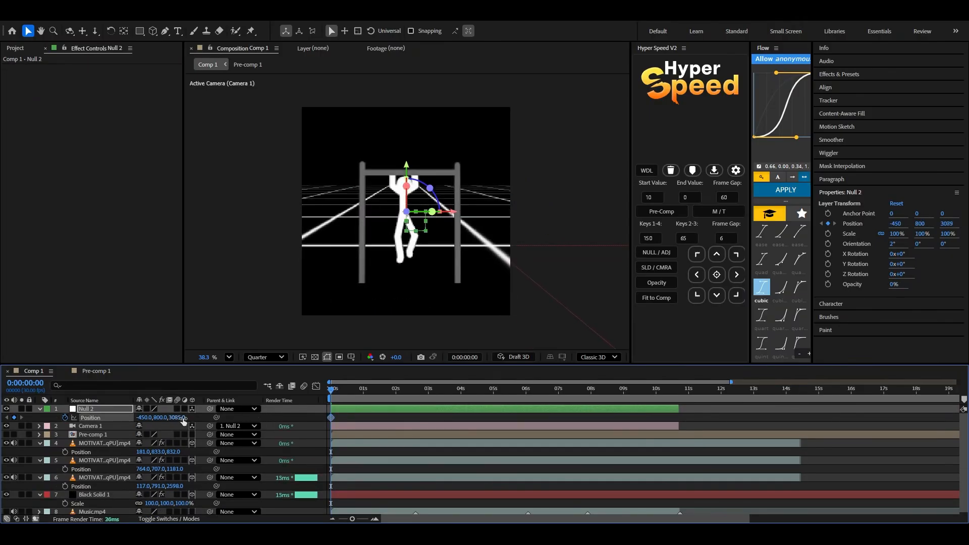
pyautogui.click(221, 419)
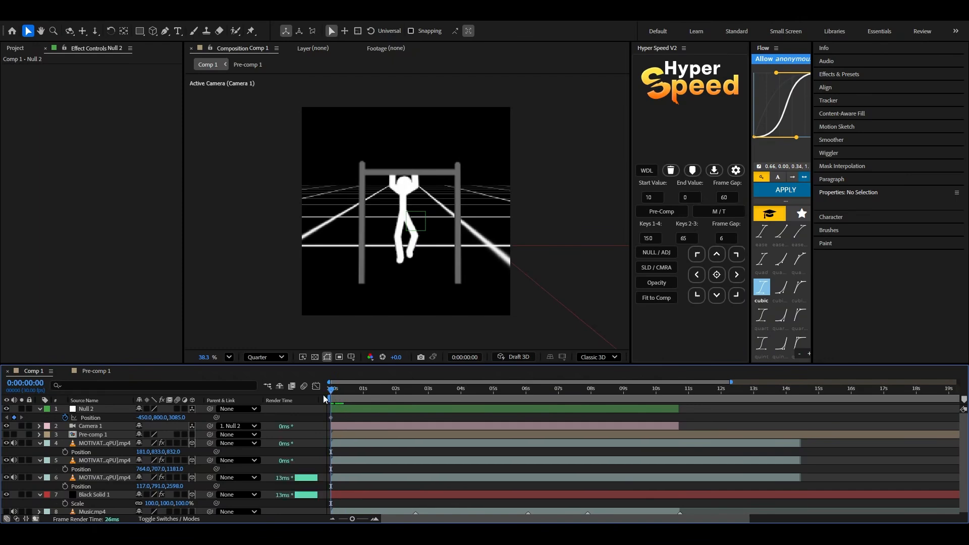
# Step: Add a matching Null 2 position keyframe at frame 12 and set the one at 0:00 to -450, 800, 3619
pyautogui.moveTo(333, 392)
pyautogui.mouseDown()
pyautogui.moveTo(343, 392)
pyautogui.moveTo(321, 394)
pyautogui.mouseUp()
pyautogui.click(14, 417)
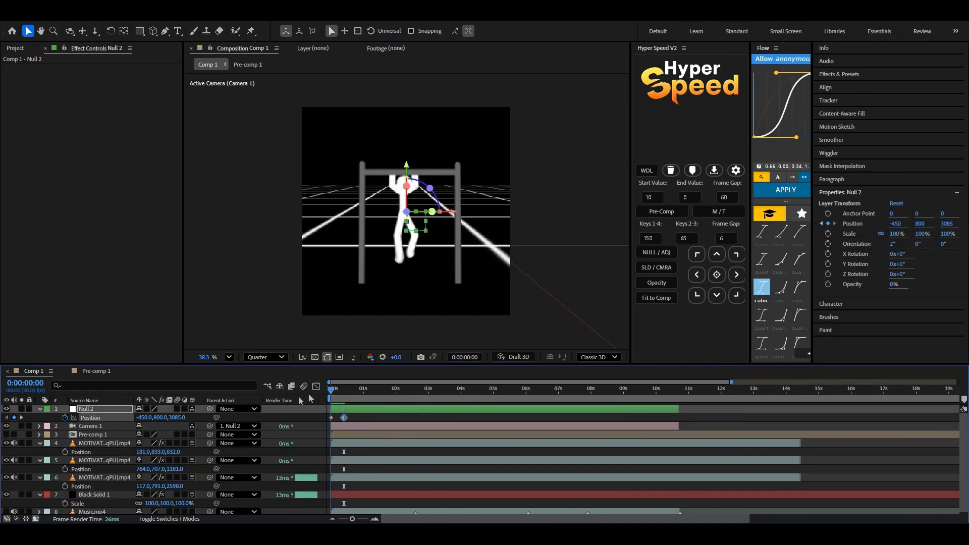
pyautogui.moveTo(180, 418); pyautogui.dragTo(416, 428)
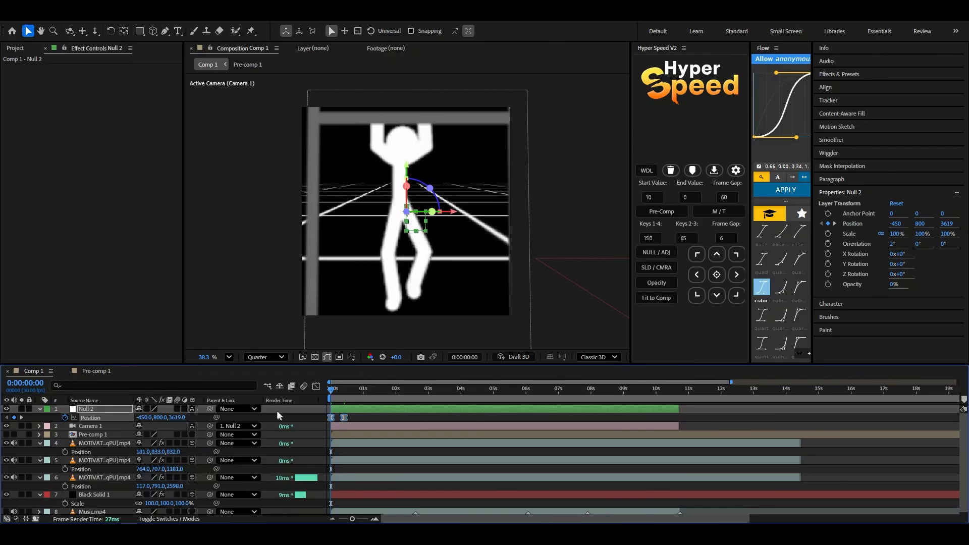
# Step: Easy-ease both Null 2 position keyframes, shape their speed graph into a fast start with a slow finish, and preview the move
pyautogui.click(316, 386)
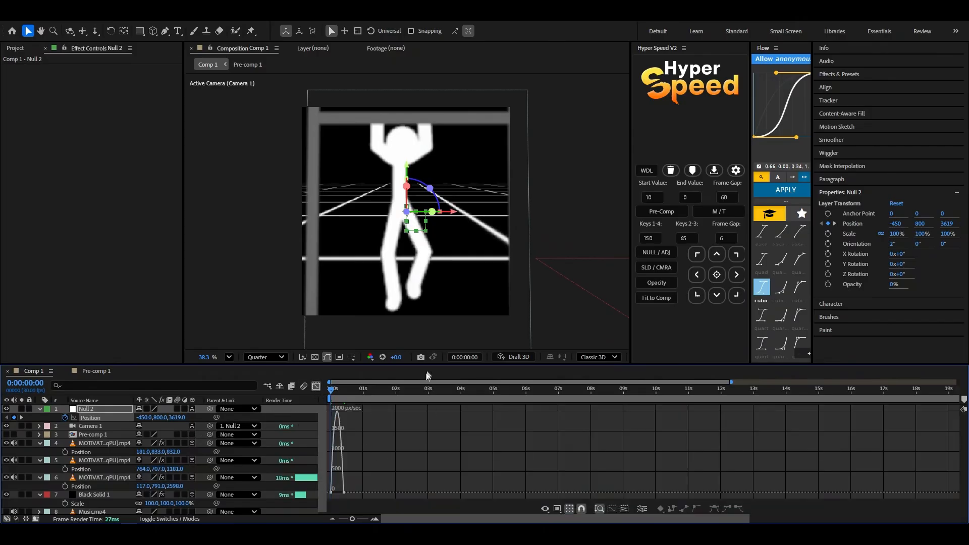
pyautogui.moveTo(353, 519); pyautogui.dragTo(334, 488)
pyautogui.click(435, 433)
pyautogui.moveTo(445, 492); pyautogui.dragTo(416, 490)
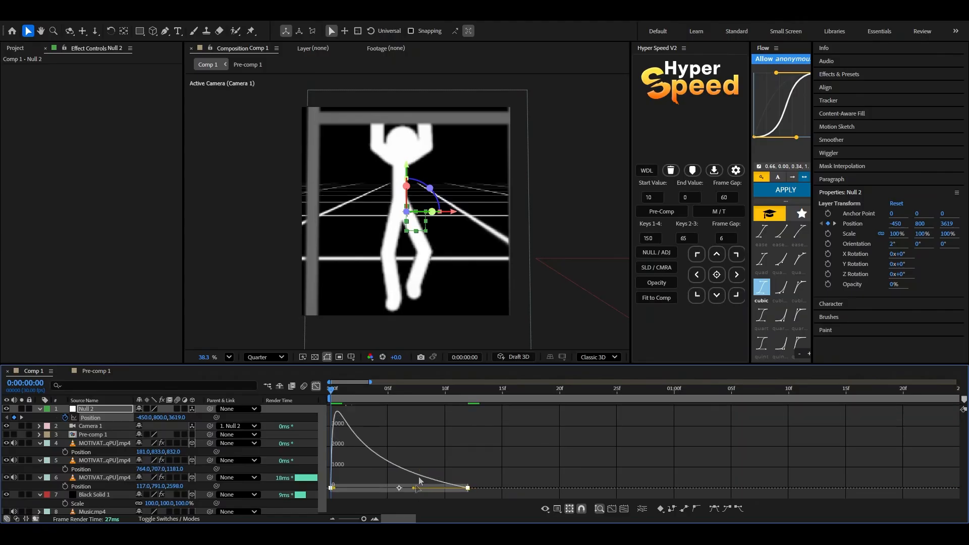
pyautogui.press('space')
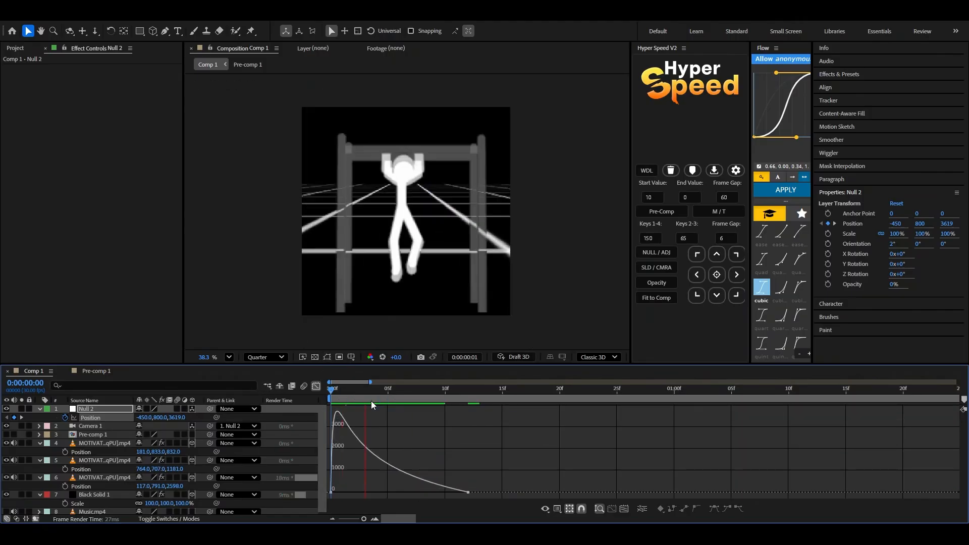
# Step: Preview the eased Null 2 camera move from the start and return to the keyframe timeline
pyautogui.click(331, 398)
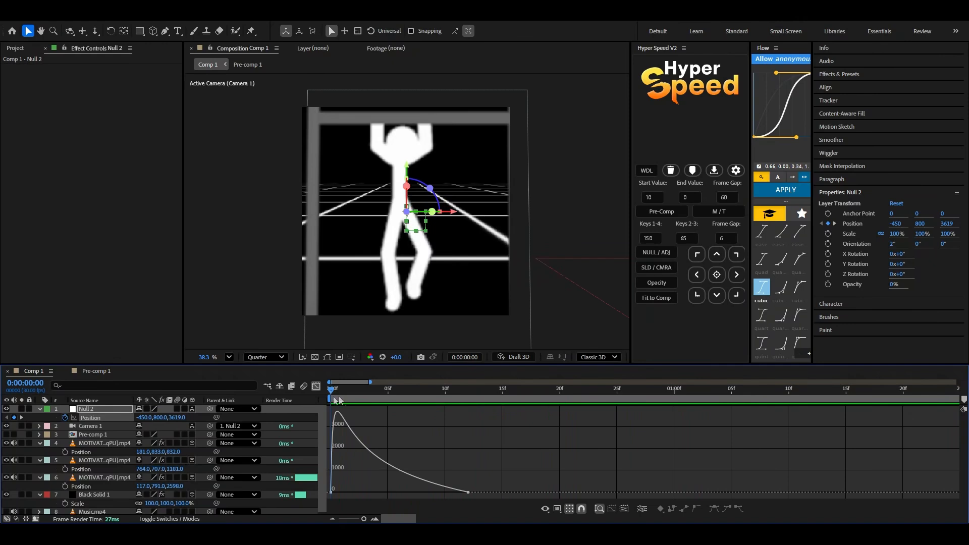
pyautogui.press('space')
pyautogui.press('space')
pyautogui.press('space')
pyautogui.hotkey('shift', 'F3')
pyautogui.moveTo(332, 393); pyautogui.dragTo(628, 419)
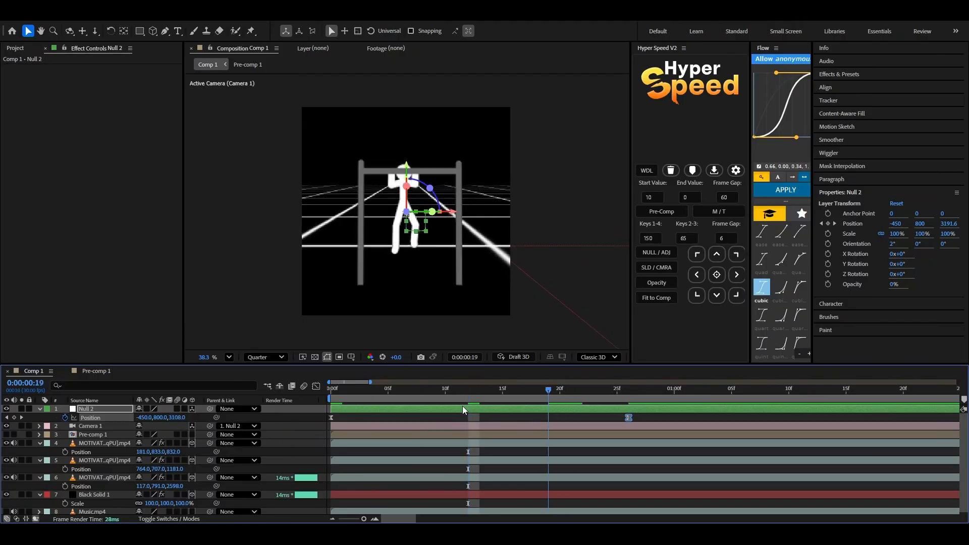
pyautogui.press('Home')
pyautogui.hotkey('ctrl', 'z')
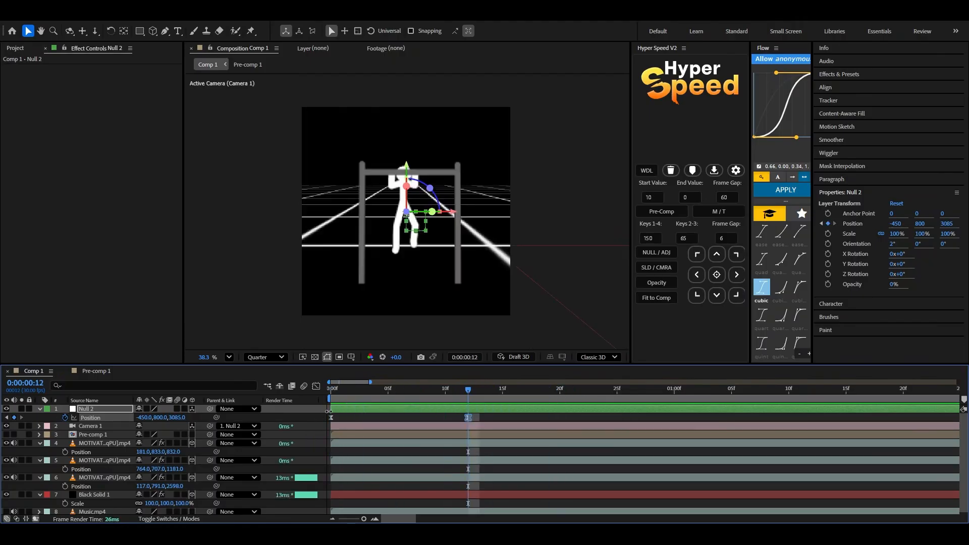
# Step: Slow the Null 2 move by shifting its second position keyframe to frame 24, and preview it
pyautogui.moveTo(328, 414); pyautogui.dragTo(594, 422)
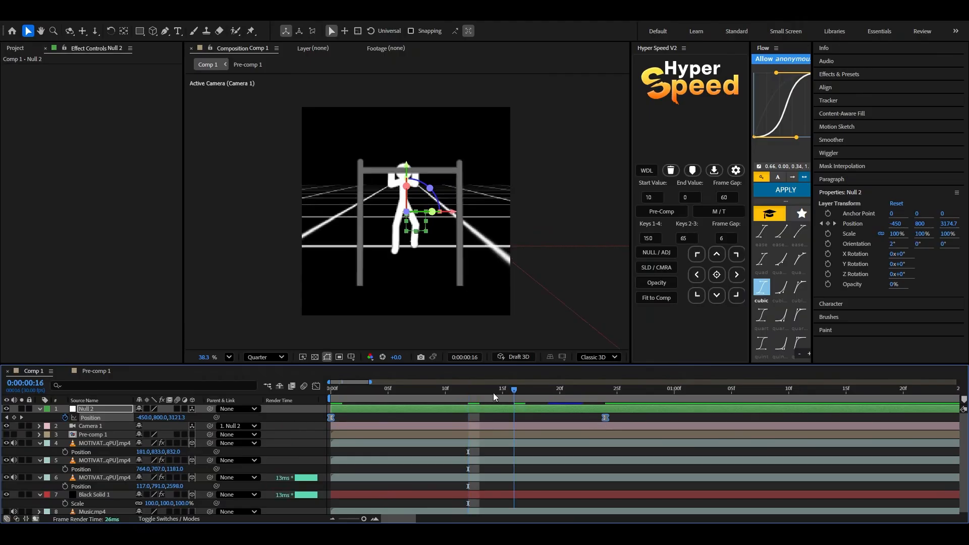
pyautogui.moveTo(492, 393); pyautogui.dragTo(308, 398)
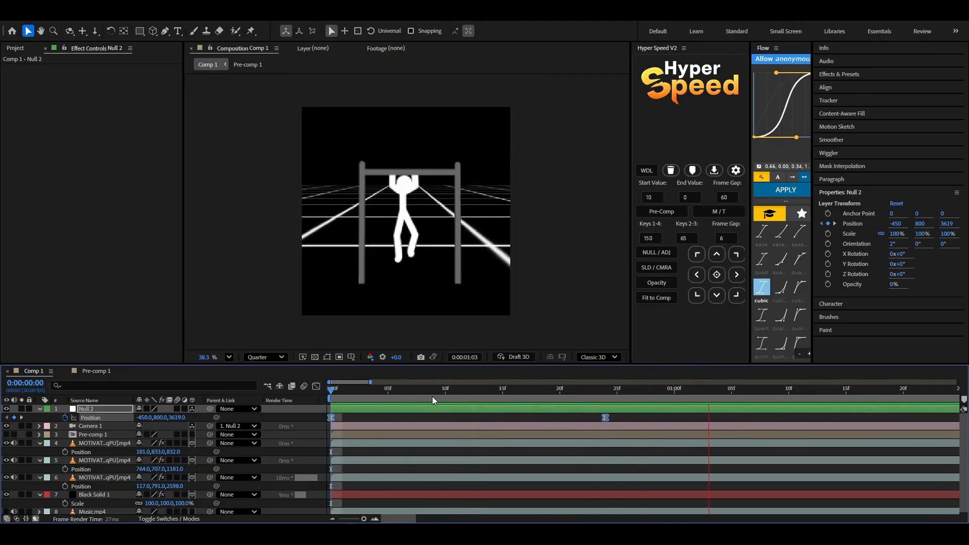
# Step: Duplicate Null 2, parent the original null to the copy, and collapse all layers' properties
pyautogui.moveTo(354, 517); pyautogui.dragTo(355, 518)
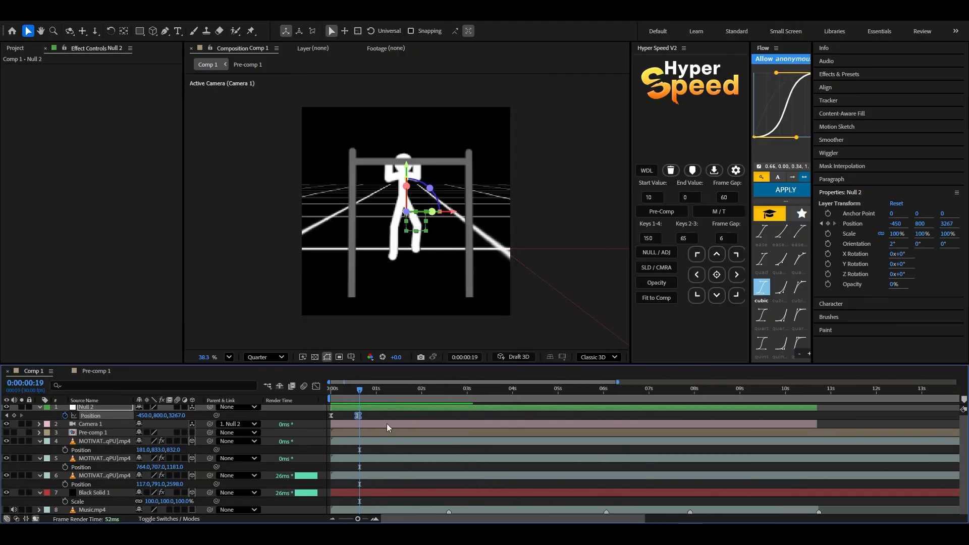
pyautogui.click(380, 409)
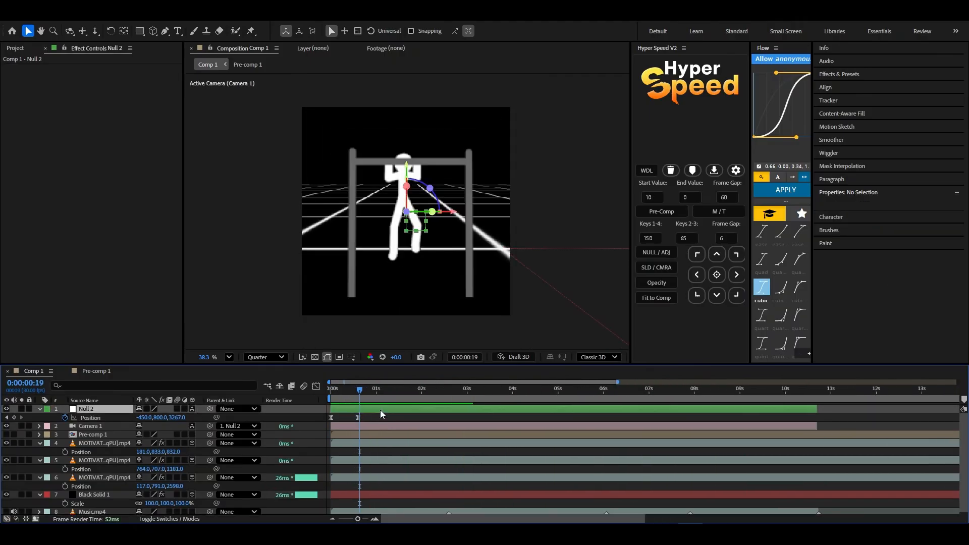
pyautogui.hotkey('ctrl', 'd')
pyautogui.press('p')
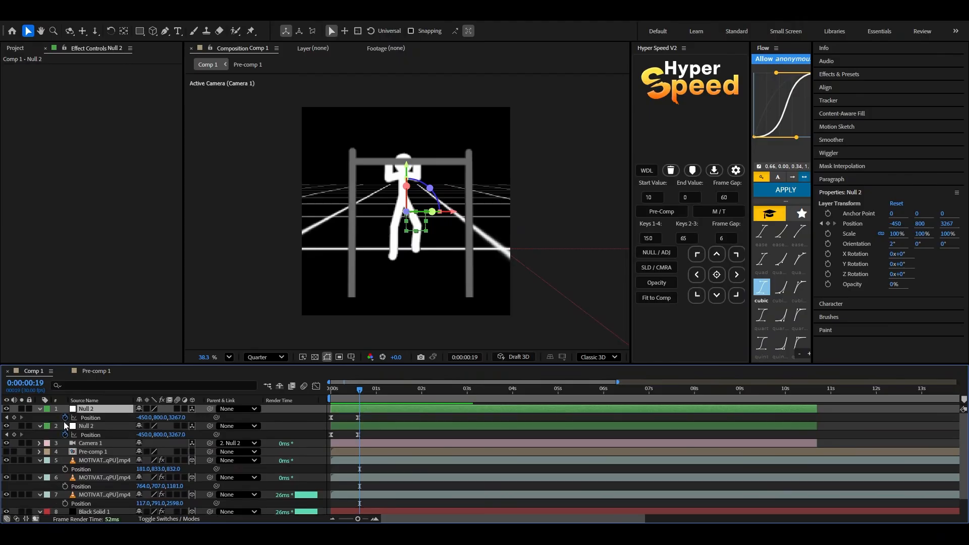
pyautogui.moveTo(209, 426); pyautogui.dragTo(201, 408)
pyautogui.hotkey('ctrl', 'a')
pyautogui.press('u')
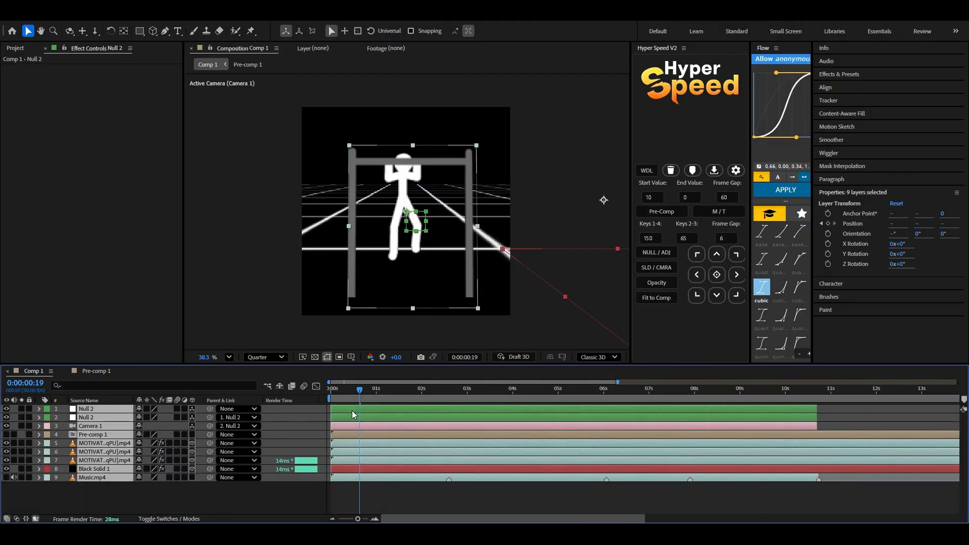
# Step: Replace the top Null 2's copied position keyframes with new ones at 0:00:14 and on the music marker at 0:02:18
pyautogui.press('F2')
pyautogui.click(367, 407)
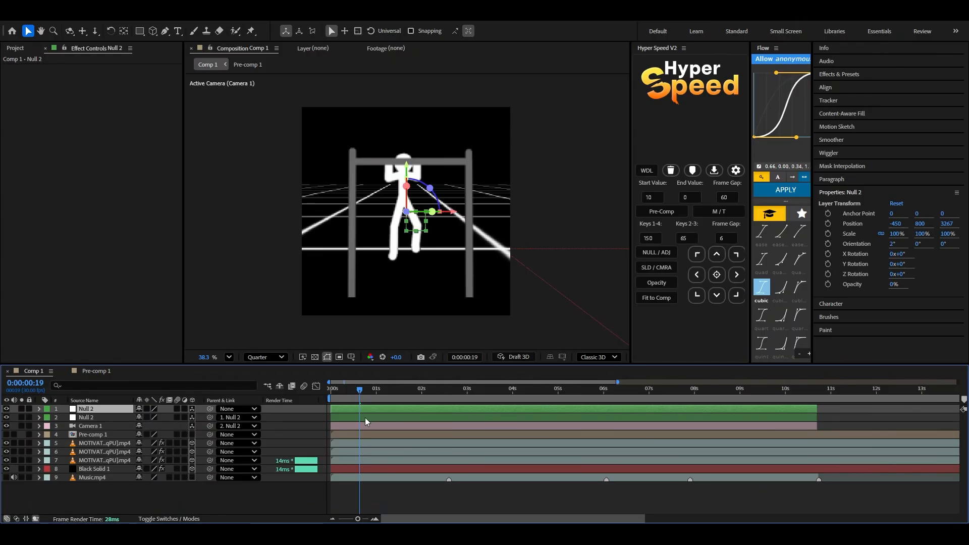
pyautogui.press('p')
pyautogui.click(365, 426)
pyautogui.press('p')
pyautogui.click(352, 409)
pyautogui.moveTo(360, 391)
pyautogui.mouseDown()
pyautogui.moveTo(352, 394)
pyautogui.moveTo(370, 396)
pyautogui.mouseUp()
pyautogui.click(65, 417)
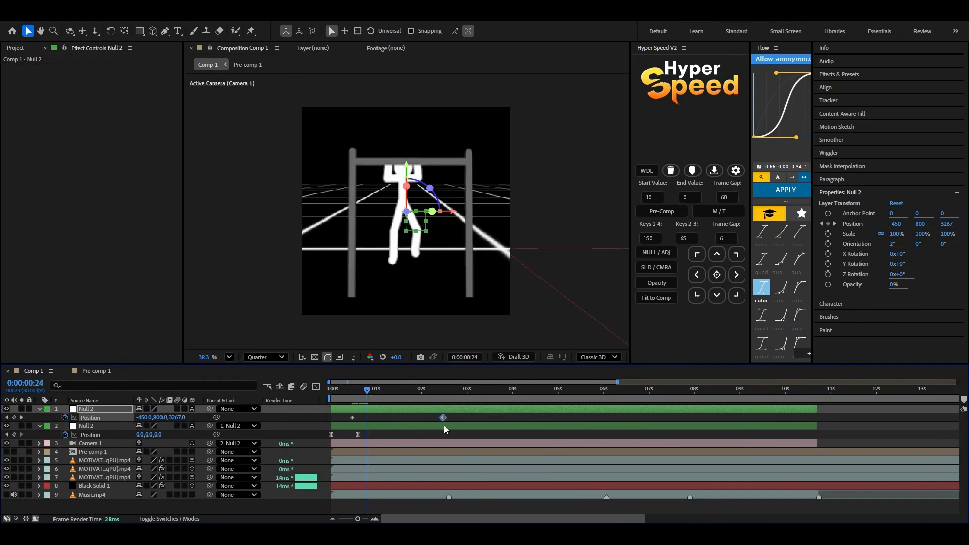
pyautogui.moveTo(444, 418); pyautogui.dragTo(449, 397)
# Step: At 0:02:18, set the top Null 2's position to -450, 823, 3301 and the farthest figure's footage layer to 117, 771, 2598
pyautogui.click(465, 478)
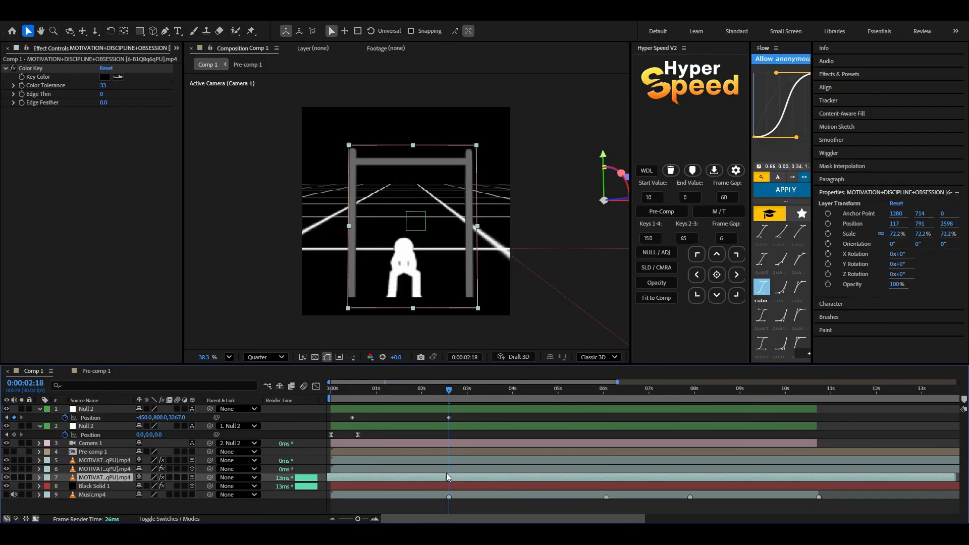
pyautogui.click(448, 417)
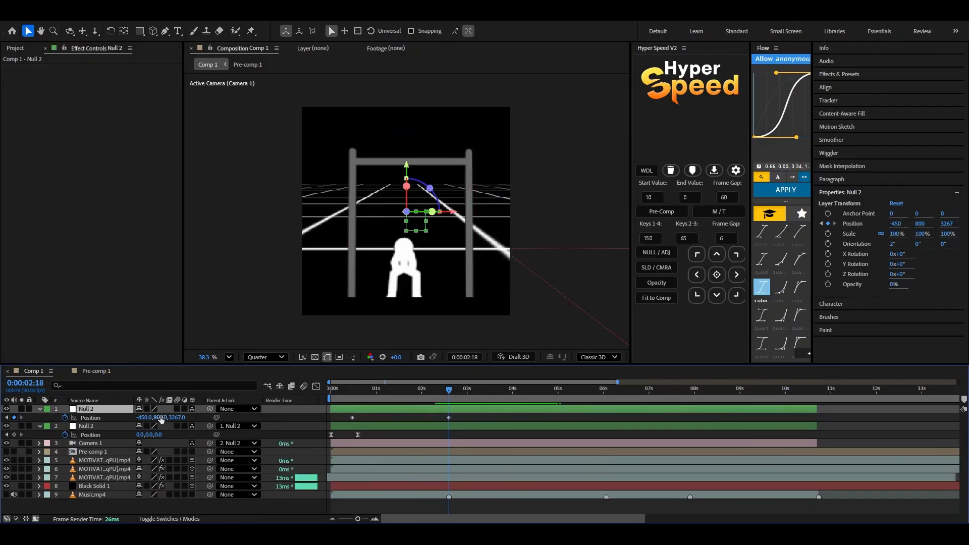
pyautogui.moveTo(162, 418); pyautogui.dragTo(168, 418)
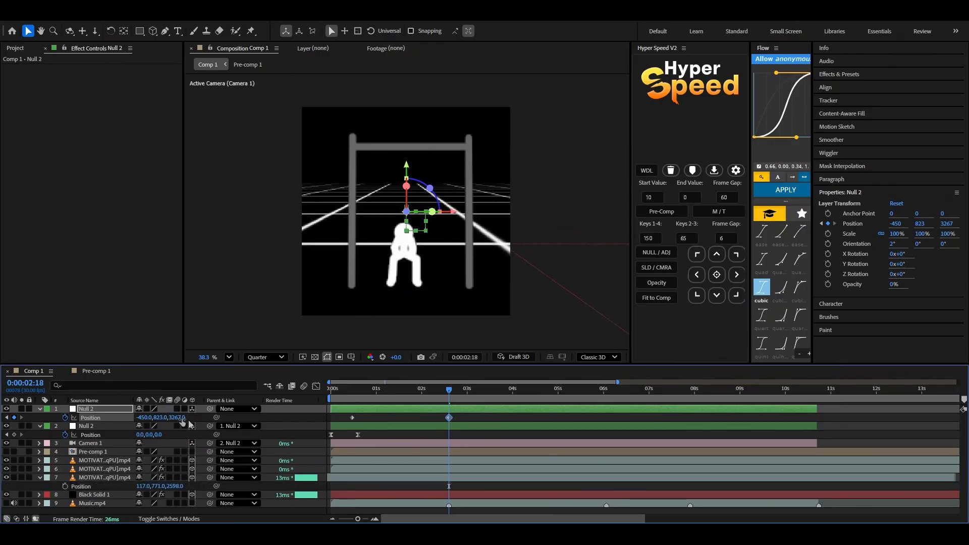
pyautogui.moveTo(175, 418); pyautogui.dragTo(187, 417)
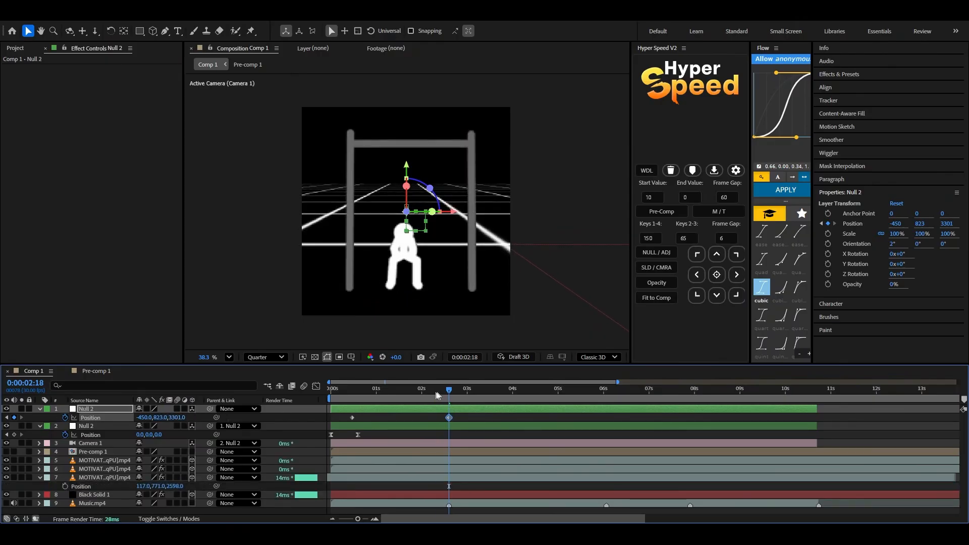
# Step: Easy-ease the top Null 2's position keyframes at 0:00:14 and 0:02:18, and preview the slow drift from the start
pyautogui.moveTo(438, 395); pyautogui.dragTo(352, 410)
pyautogui.click(353, 417)
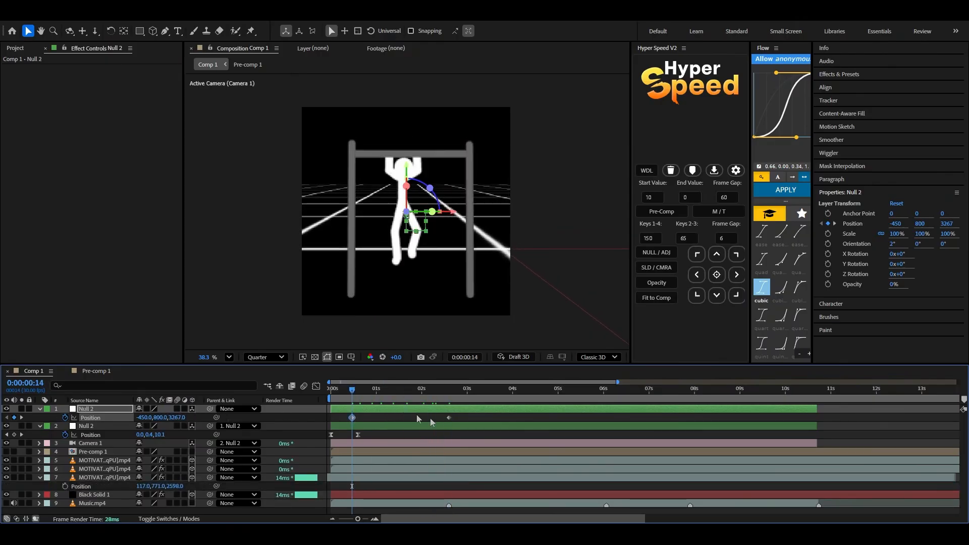
pyautogui.keyDown('shift'); pyautogui.click(449, 417); pyautogui.keyUp('shift')
pyautogui.press('F9')
pyautogui.click(333, 401)
pyautogui.press('space')
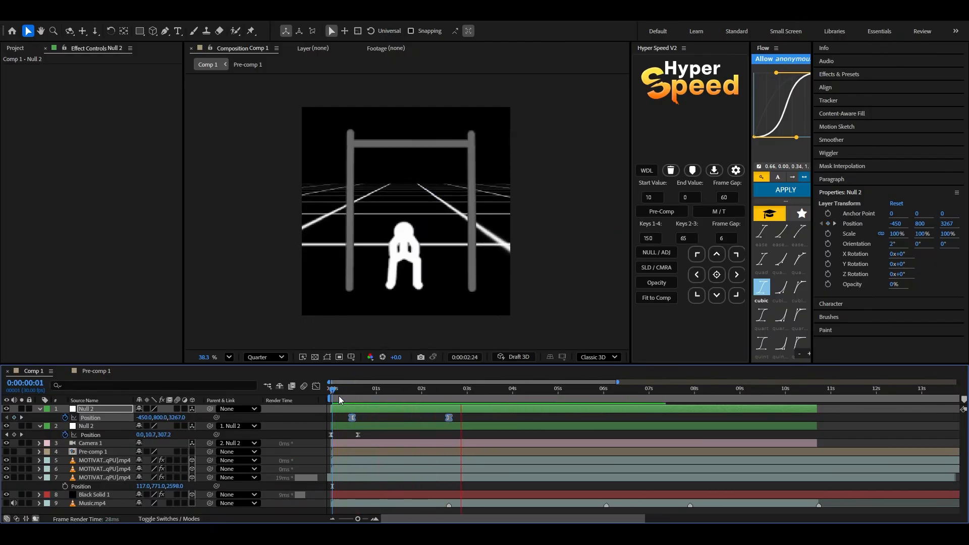
# Step: Duplicate the top Null 2 again and parent the null directly below it to the new copy
pyautogui.click(430, 416)
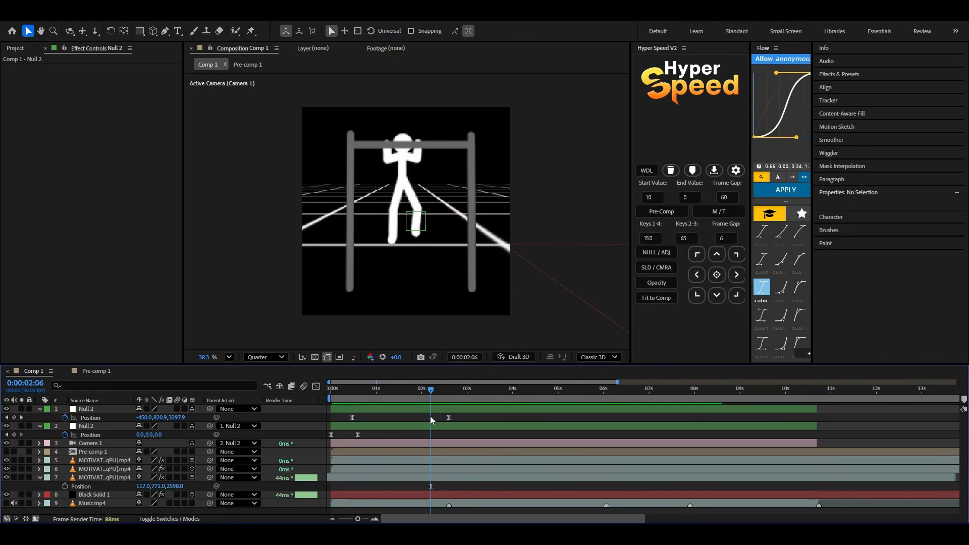
pyautogui.click(456, 412)
pyautogui.hotkey('ctrl', 'd')
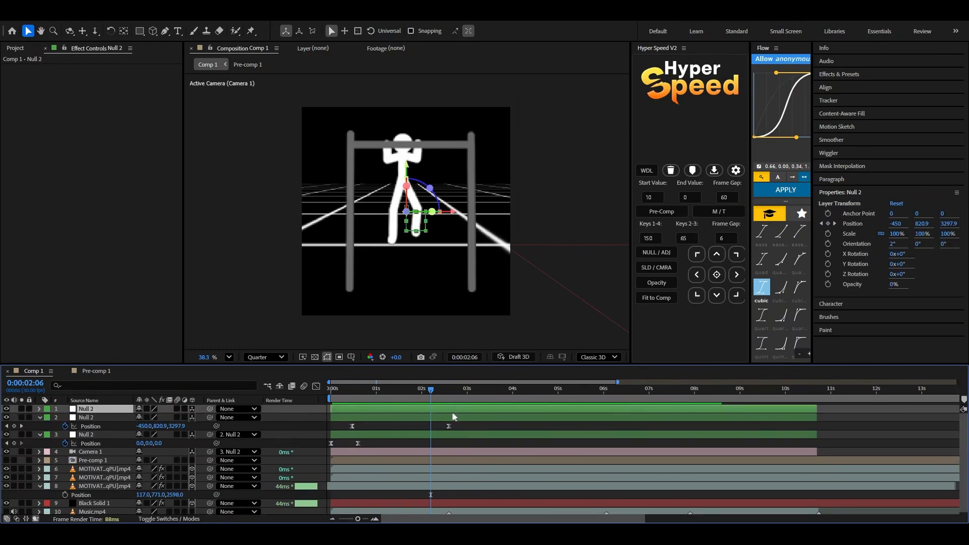
pyautogui.click(355, 417)
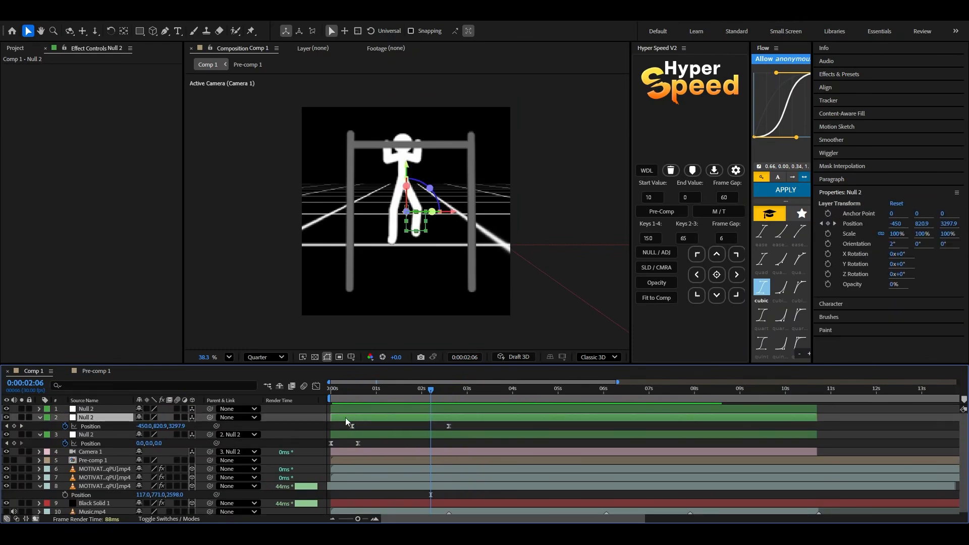
pyautogui.click(353, 411)
pyautogui.moveTo(210, 418); pyautogui.dragTo(201, 406)
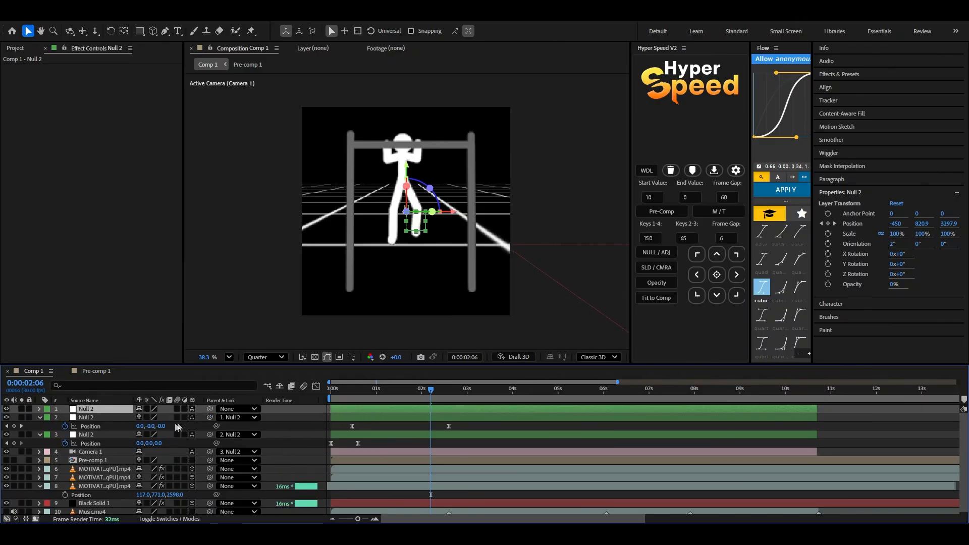
pyautogui.press('F2')
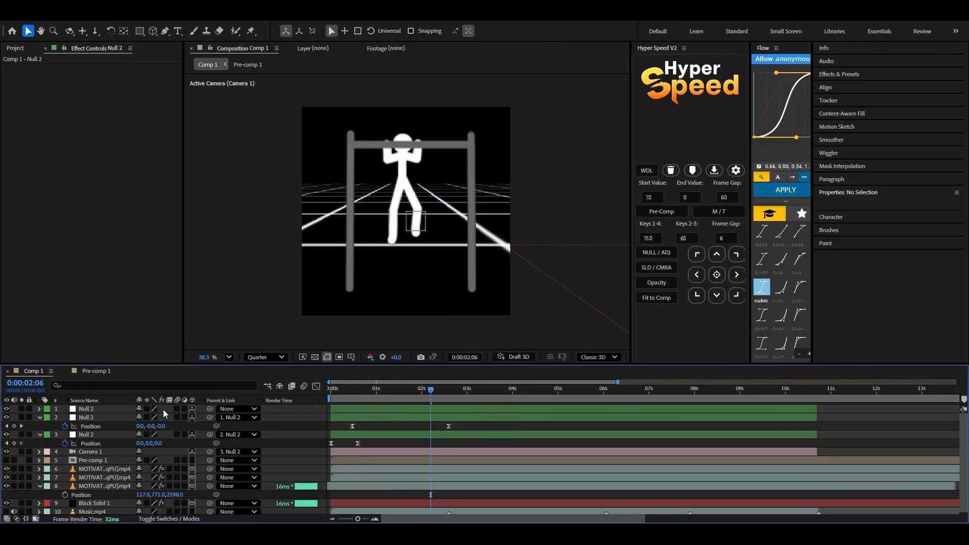
# Step: Clear the new top Null 2's copied position keyframes and add a fresh position keyframe at 0:02:12
pyautogui.click(370, 408)
pyautogui.press('p')
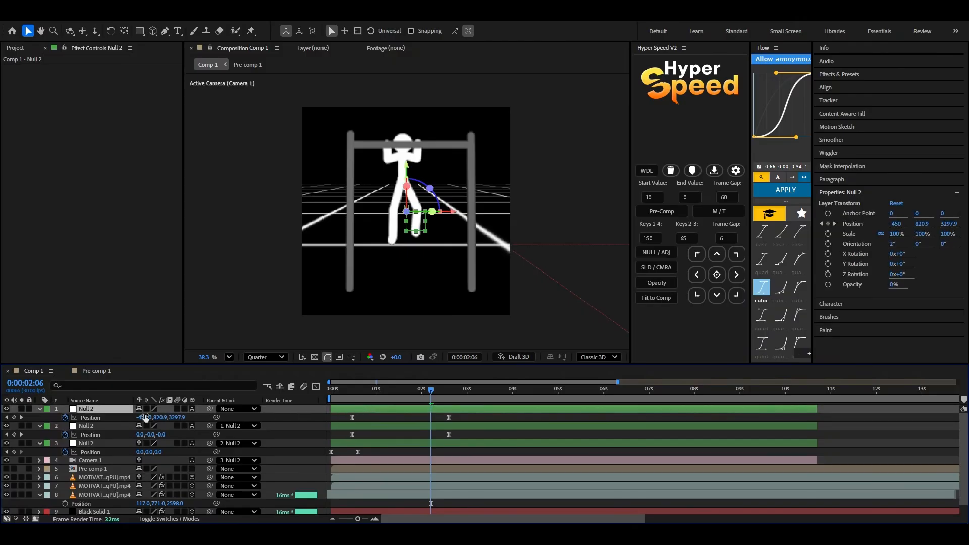
pyautogui.click(64, 417)
pyautogui.moveTo(461, 392); pyautogui.dragTo(441, 397)
pyautogui.click(64, 417)
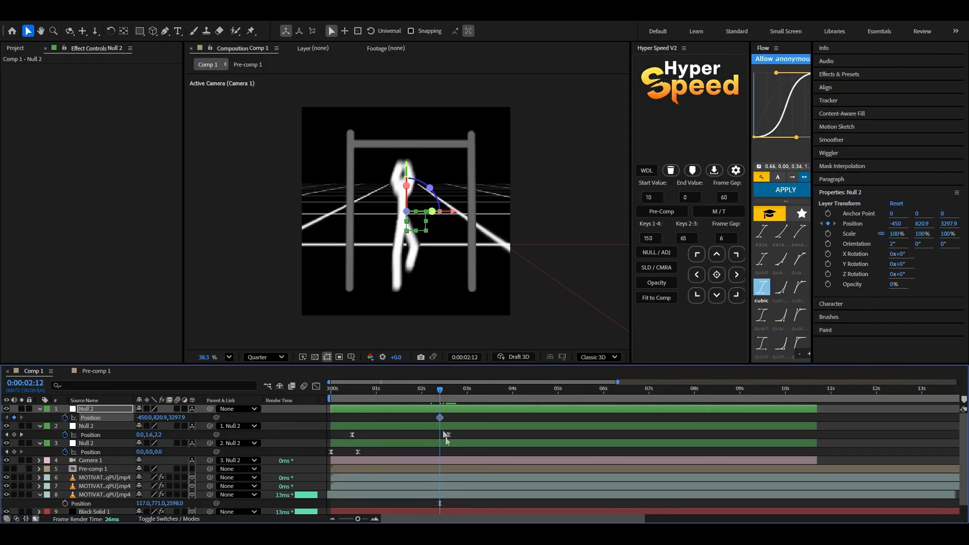
# Step: Move the camera toward the middle figure by setting the top Null 2's position at 0:03:07 to 1009, 822.9, 2000
pyautogui.moveTo(444, 403); pyautogui.dragTo(479, 404)
pyautogui.scroll(-1, 476, 406)
pyautogui.scroll(1, 476, 406)
pyautogui.moveTo(141, 417); pyautogui.dragTo(899, 410)
pyautogui.moveTo(179, 418); pyautogui.dragTo(109, 415)
pyautogui.hotkey('ctrl', 'z')
pyautogui.hotkey('ctrl', 'z')
# Step: Move the middle figure's footage layer, layer 7, to position 1001, 1117, 1183 and tilt its X orientation to 13°
pyautogui.click(368, 492)
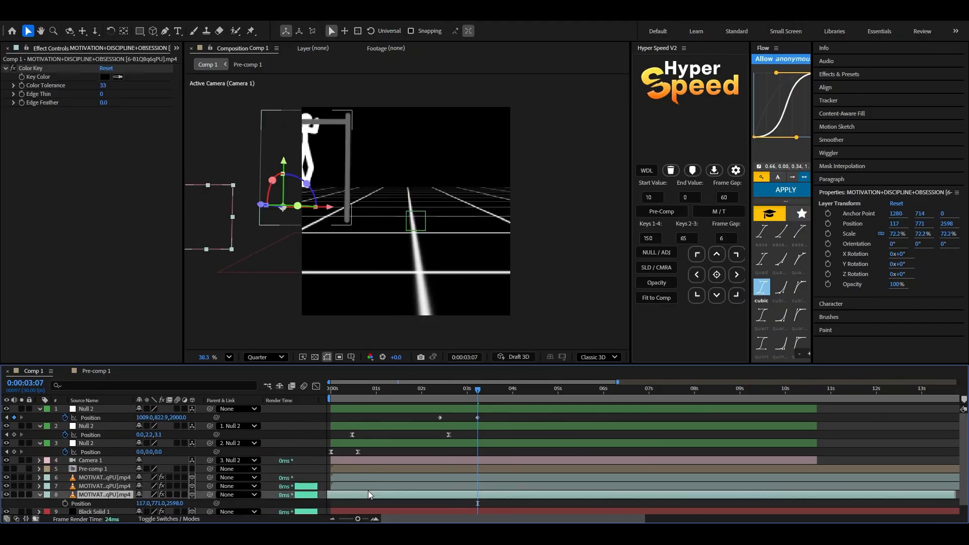
pyautogui.click(368, 486)
pyautogui.press('p')
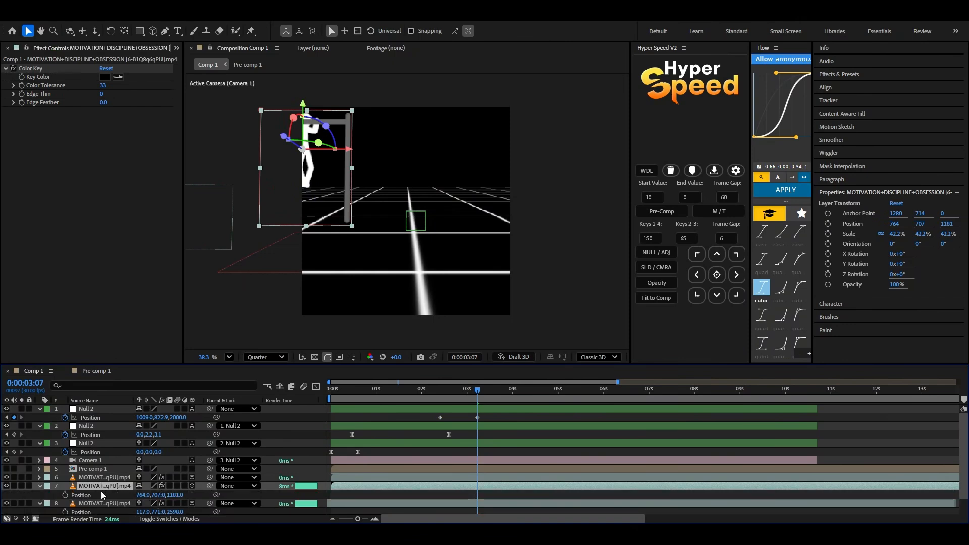
pyautogui.moveTo(144, 495); pyautogui.dragTo(255, 494)
pyautogui.moveTo(160, 495); pyautogui.dragTo(353, 497)
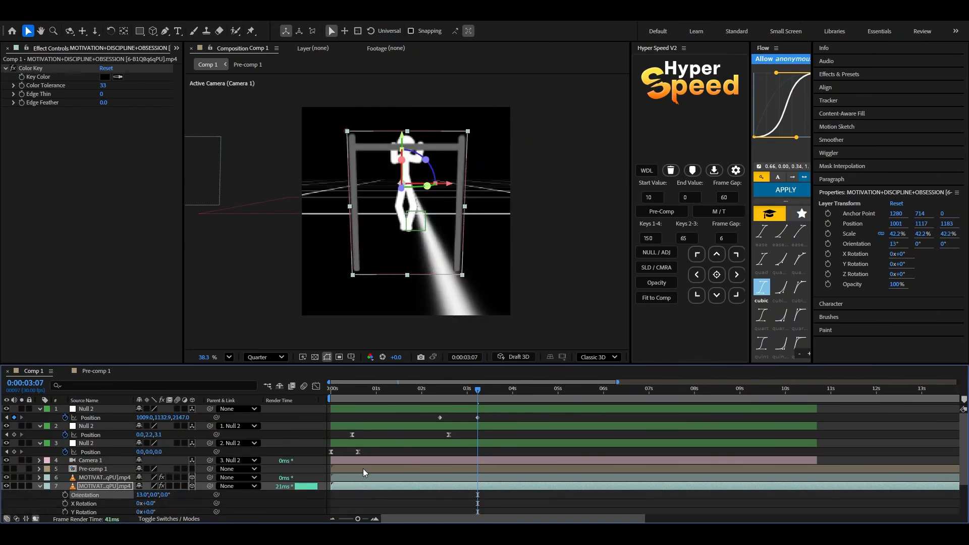
# Step: Set the top Null 2's position keyframe at 0:03:07 to 1010, 1101.9, 2180 and easy-ease both of its position keyframes
pyautogui.click(377, 477)
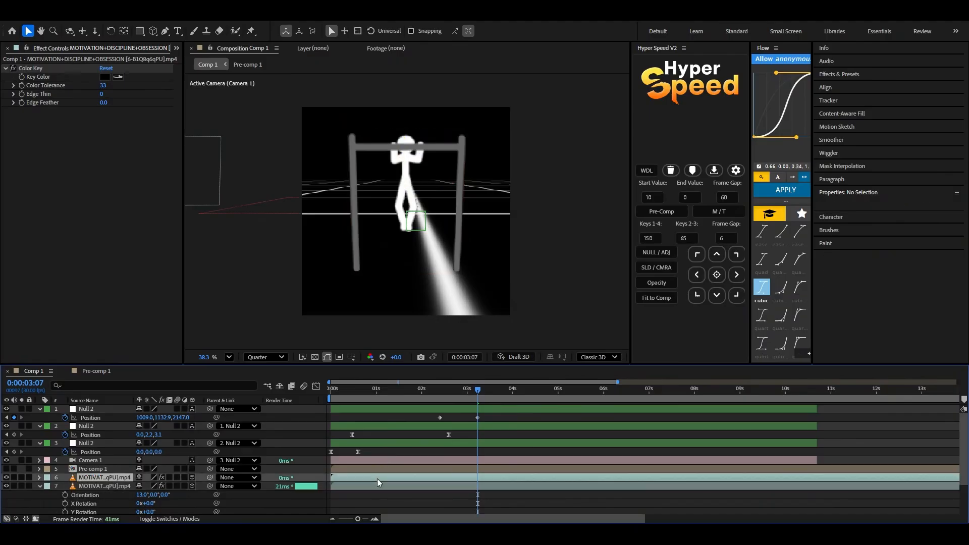
pyautogui.click(478, 418)
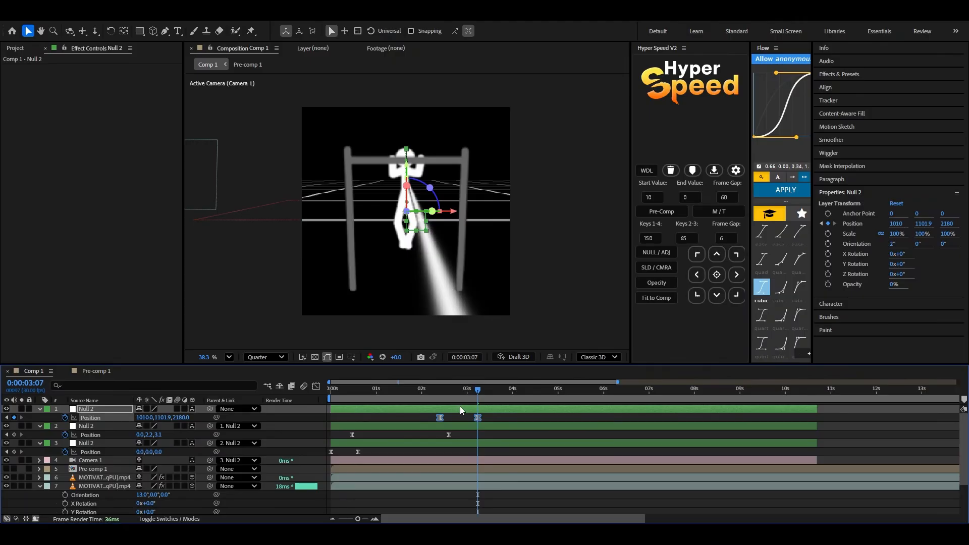
# Step: Shape the top Null 2's position speed graph into a steep central peak with slow ends, and preview the transition
pyautogui.click(316, 387)
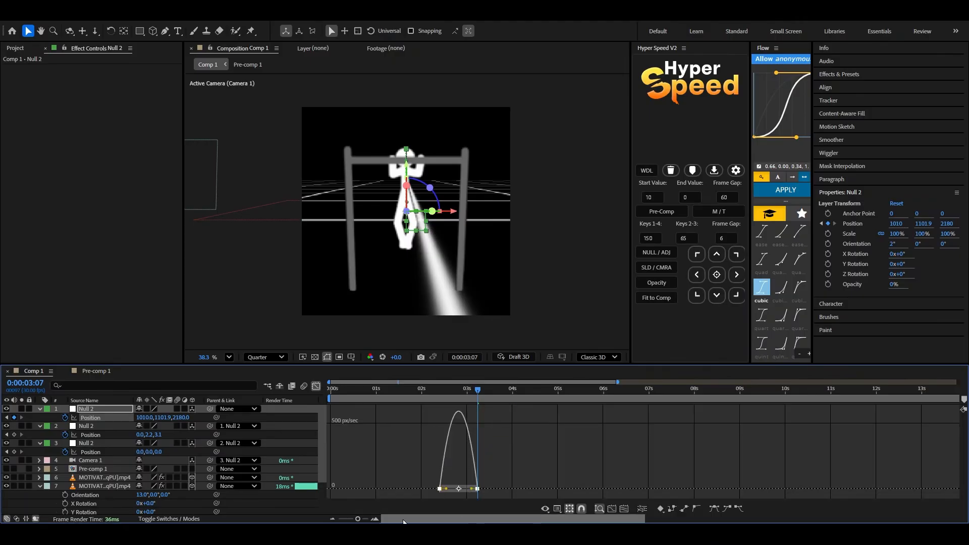
pyautogui.moveTo(357, 519); pyautogui.dragTo(366, 521)
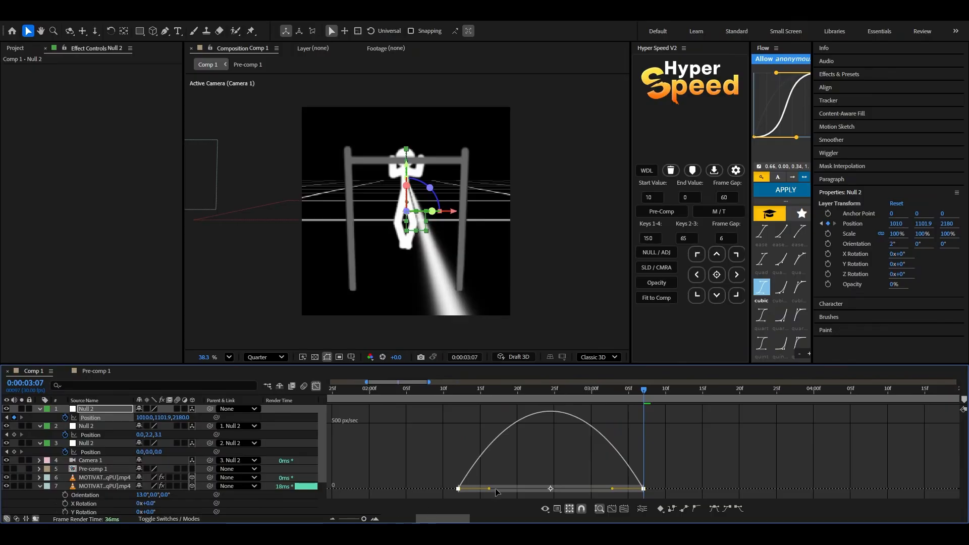
pyautogui.moveTo(490, 489); pyautogui.dragTo(525, 491)
pyautogui.moveTo(612, 489); pyautogui.dragTo(577, 497)
pyautogui.moveTo(518, 392); pyautogui.dragTo(428, 395)
pyautogui.press('space')
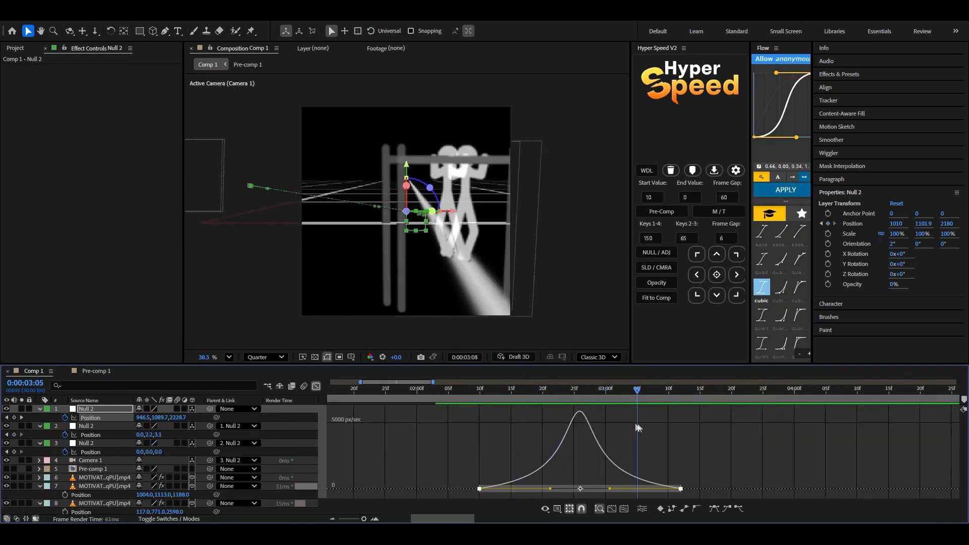
pyautogui.moveTo(638, 428); pyautogui.dragTo(606, 435)
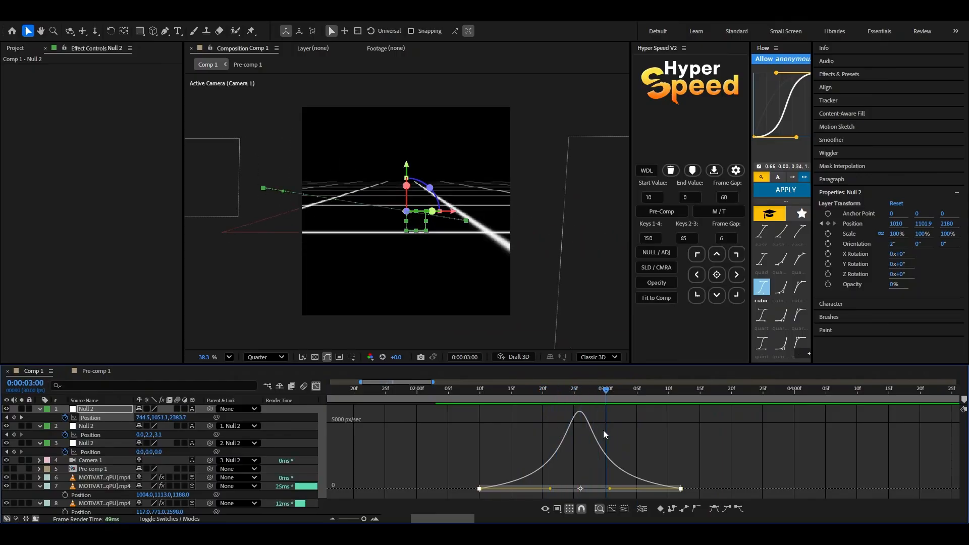
# Step: Duplicate the top Null 2 at 0:03:18 and parent the original null to the duplicate
pyautogui.click(317, 387)
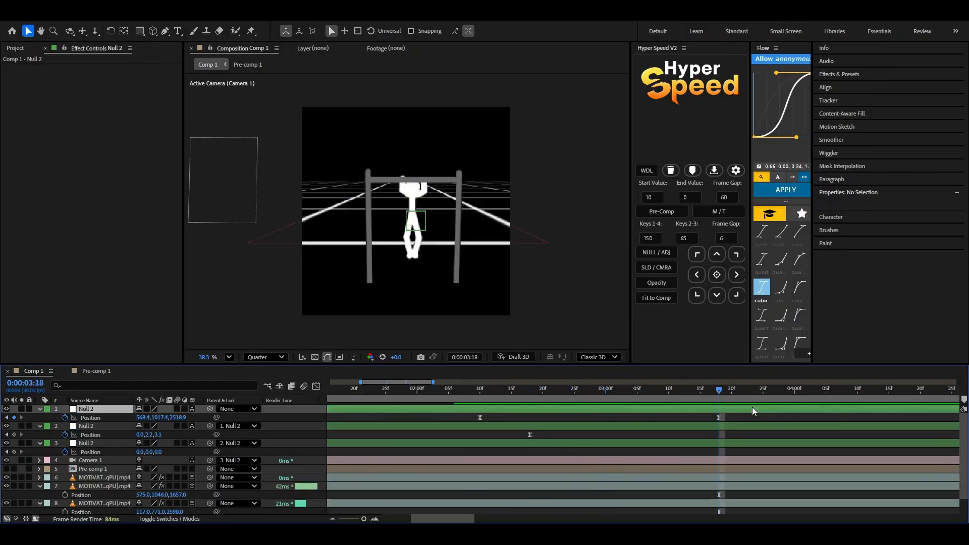
pyautogui.hotkey('ctrl', 'd')
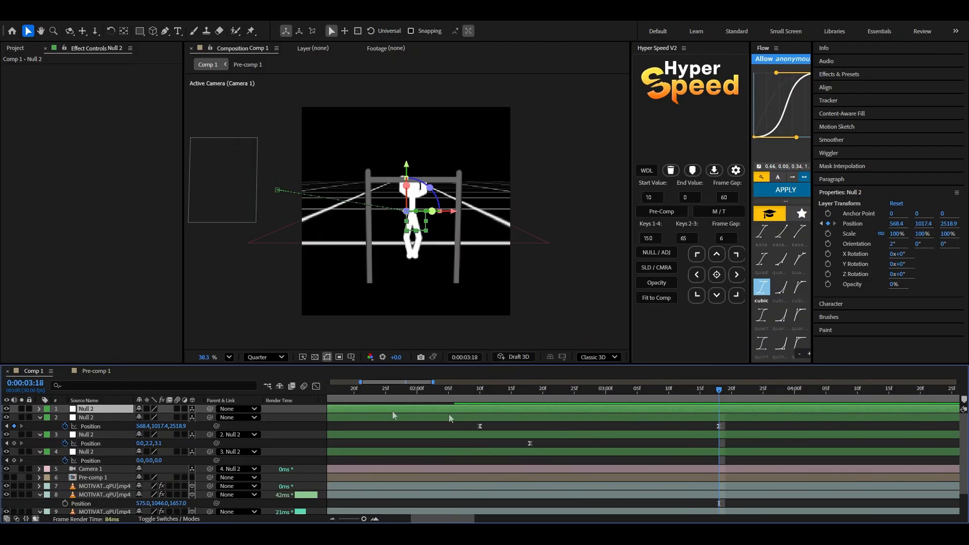
pyautogui.moveTo(210, 417); pyautogui.dragTo(201, 411)
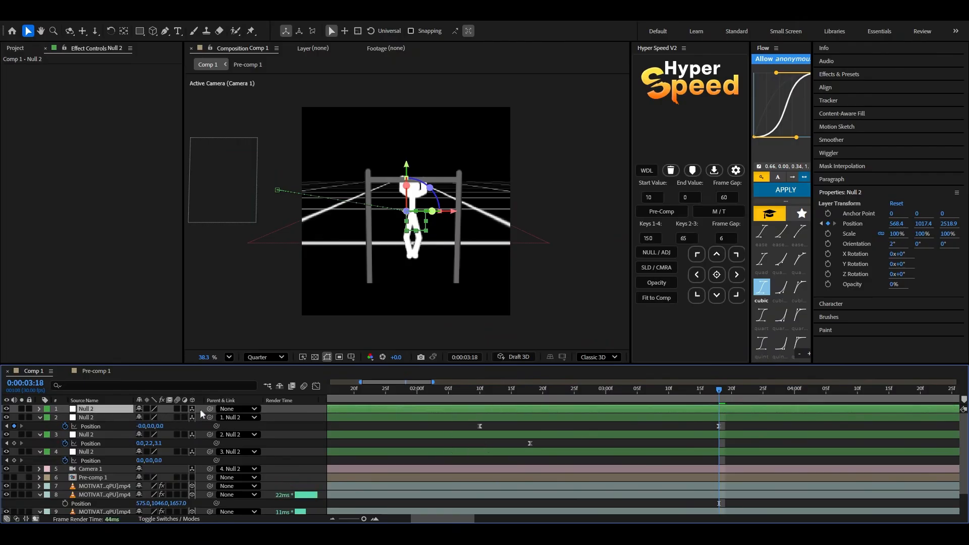
pyautogui.click(164, 412)
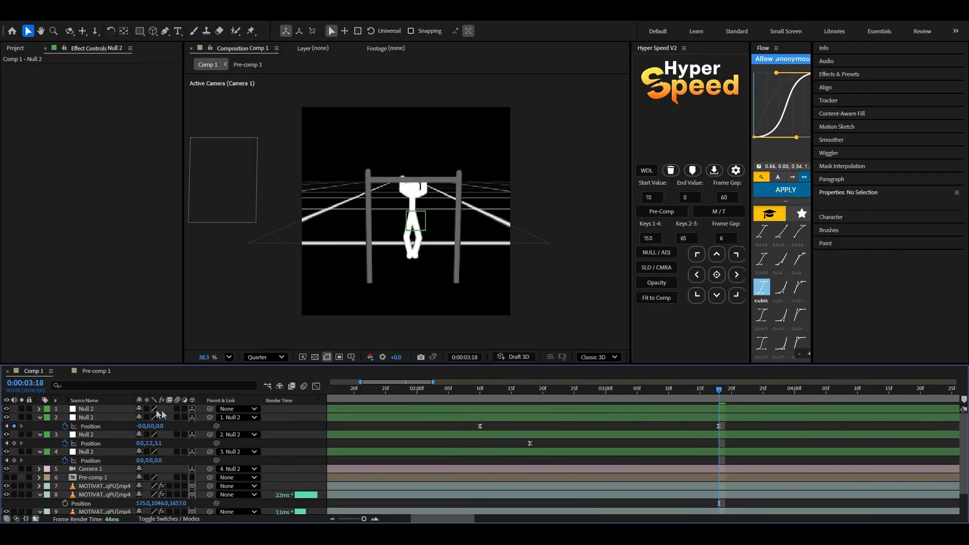
# Step: Animate the new top Null 2's position to 576.4, 1029.4, 2700.9 at 0:06:03 with eased keyframes, and preview the move
pyautogui.click(113, 407)
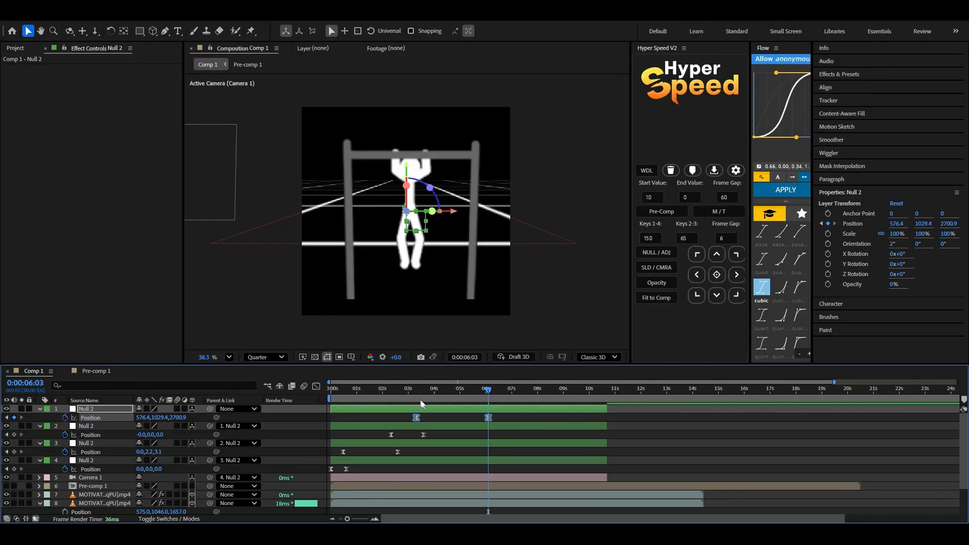
pyautogui.moveTo(421, 397); pyautogui.dragTo(412, 395)
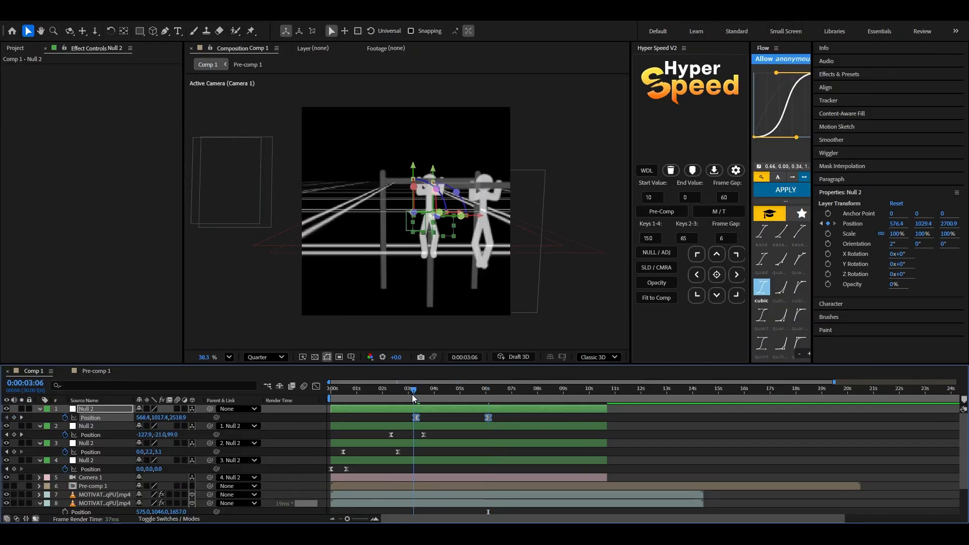
pyautogui.press('space')
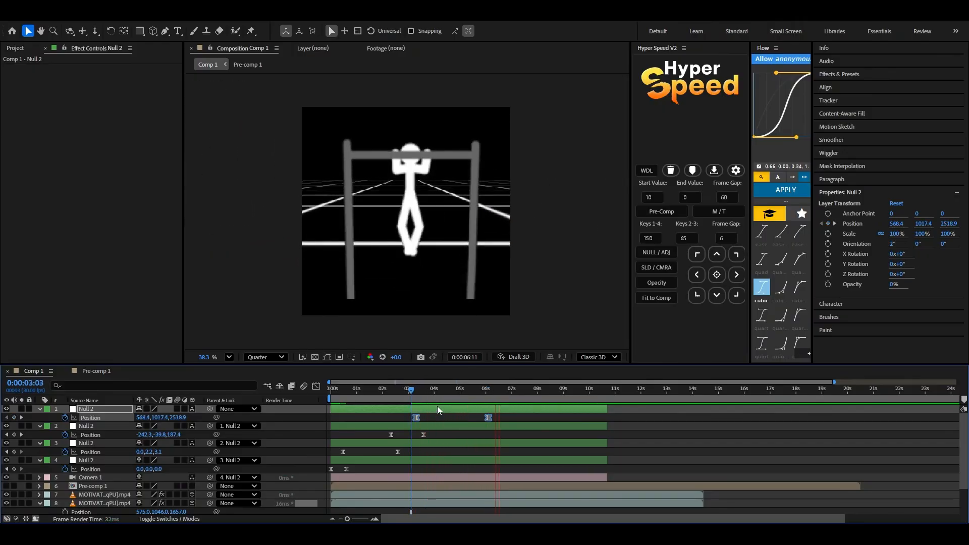
# Step: Duplicate the top Null 2 again, parent the original to it, and start the duplicate's own position animation at 0:05:21
pyautogui.click(487, 395)
pyautogui.hotkey('ctrl', 'd')
pyautogui.moveTo(469, 395); pyautogui.dragTo(478, 395)
pyautogui.press('u')
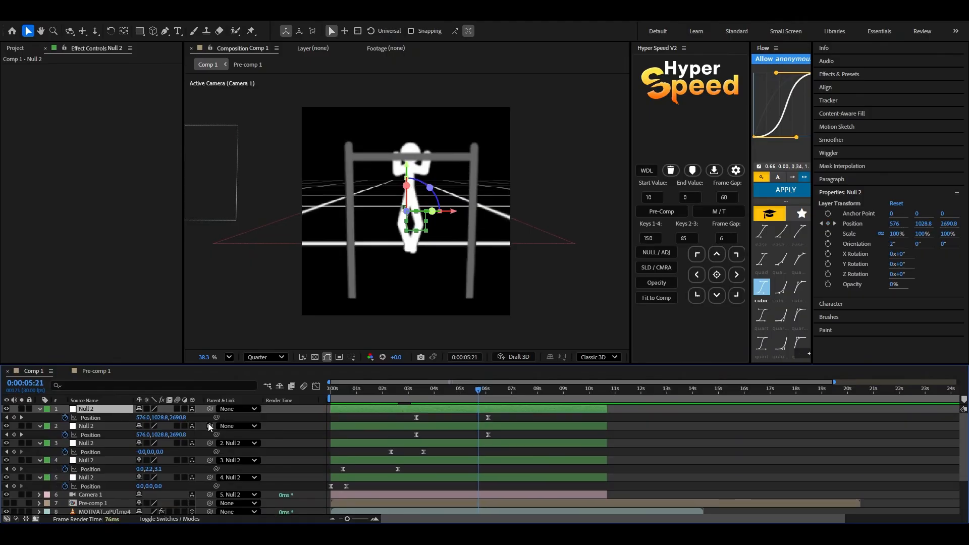
pyautogui.moveTo(209, 426); pyautogui.dragTo(199, 409)
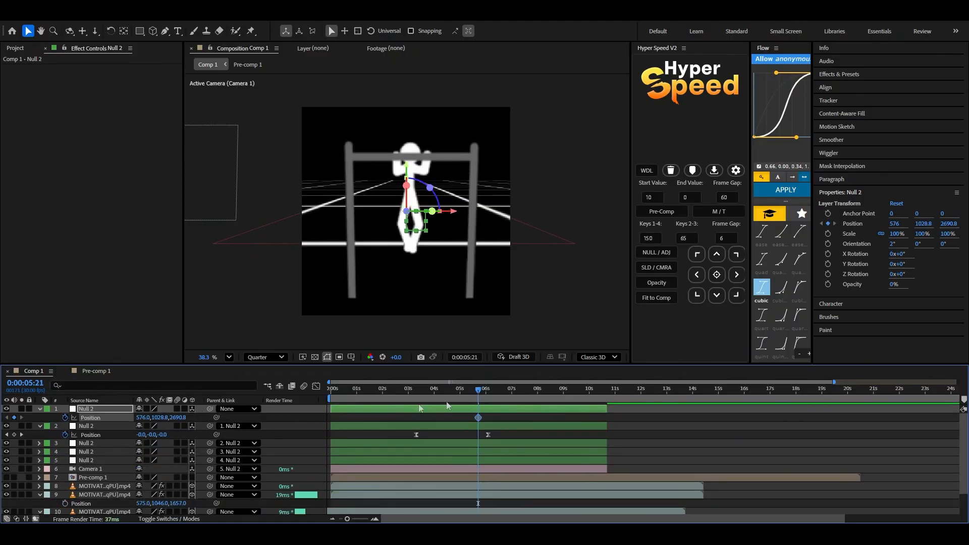
# Step: Move the camera toward the third figure by setting the top Null 2's position at 0:07:07 to 138, 1120.8, 1610.8
pyautogui.scroll(-1, 504, 455)
pyautogui.click(517, 391)
pyautogui.moveTo(519, 393); pyautogui.dragTo(519, 392)
pyautogui.scroll(2, 454, 434)
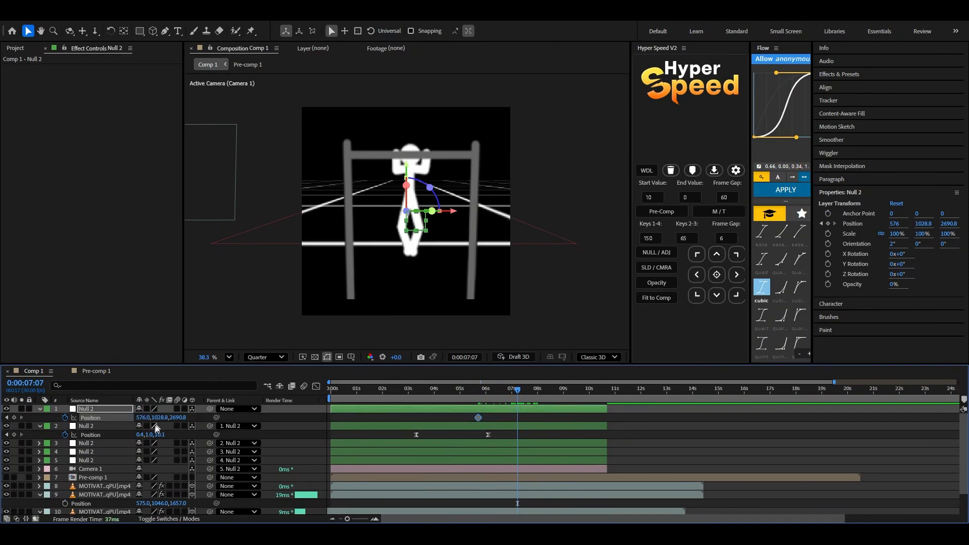
pyautogui.moveTo(178, 418); pyautogui.dragTo(31, 417)
pyautogui.moveTo(184, 418); pyautogui.dragTo(119, 423)
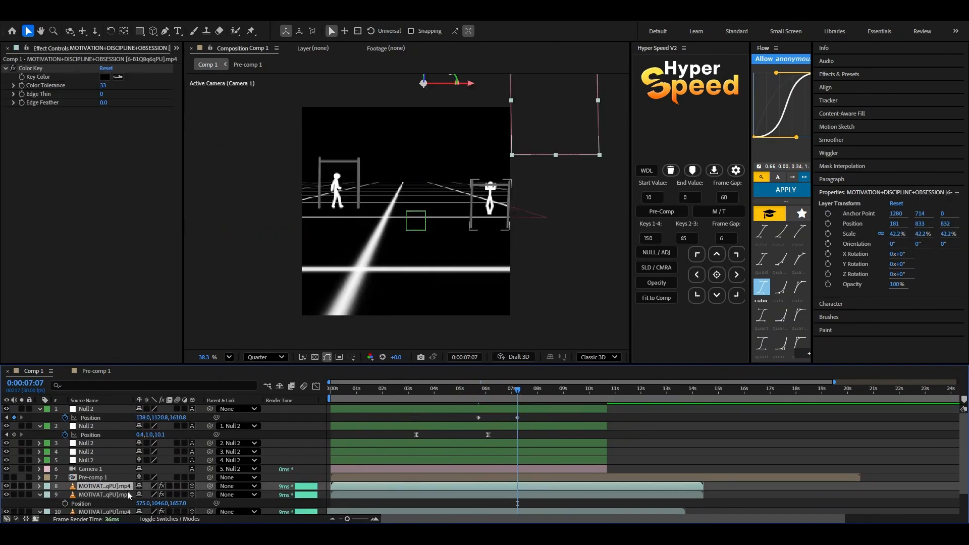
# Step: Place footage layer 8 at -197, 1151, 832 with 15° X orientation, and ease the top Null 2's position keyframes with Flow's cubic curve
pyautogui.press('p')
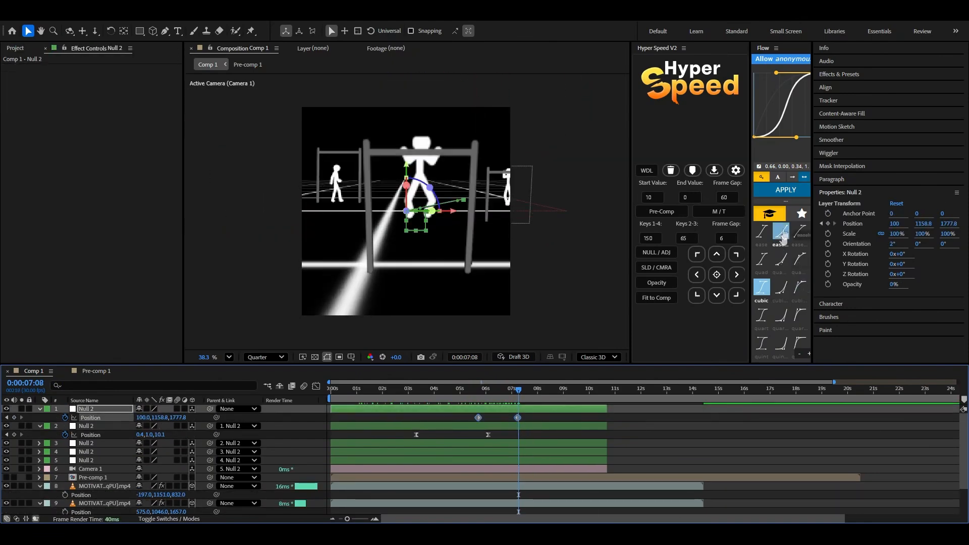
pyautogui.click(789, 190)
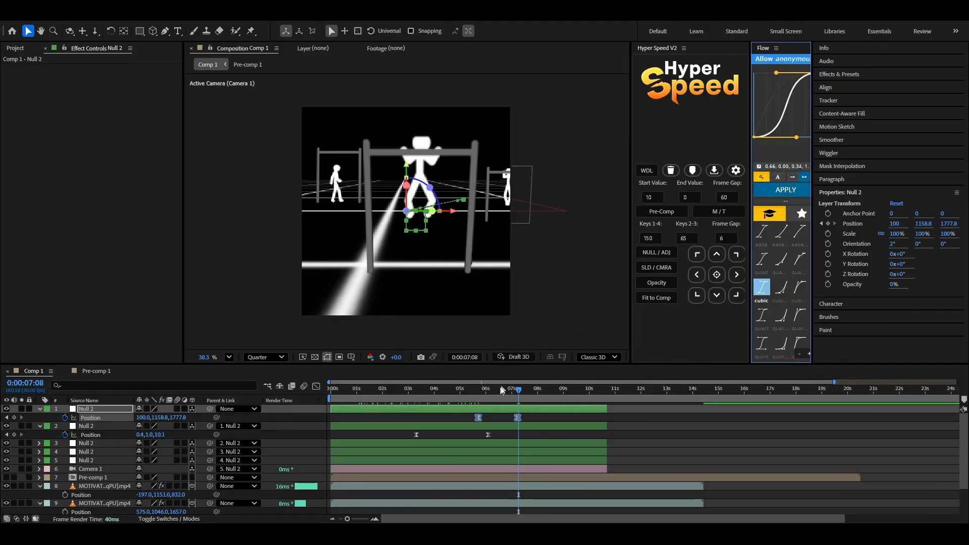
pyautogui.click(447, 396)
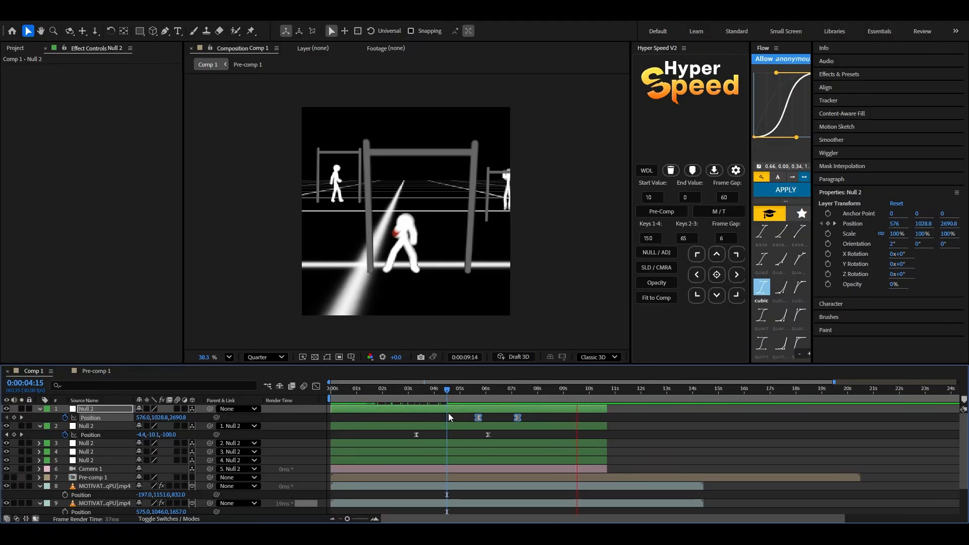
# Step: Shift footage layer 8 slightly in time to line its action up with the music marker at 0:07:27
pyautogui.scroll(-2, 504, 441)
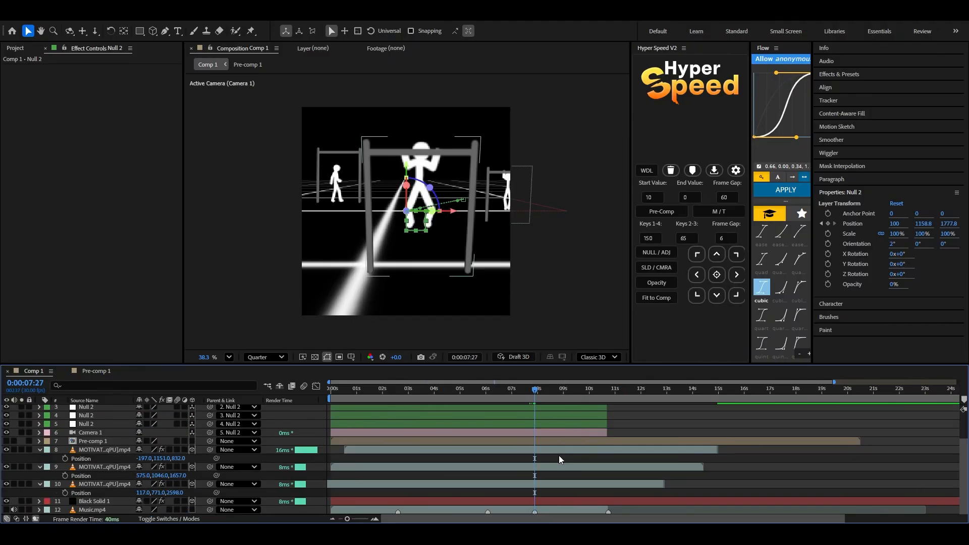
pyautogui.click(555, 450)
pyautogui.moveTo(555, 451); pyautogui.dragTo(550, 447)
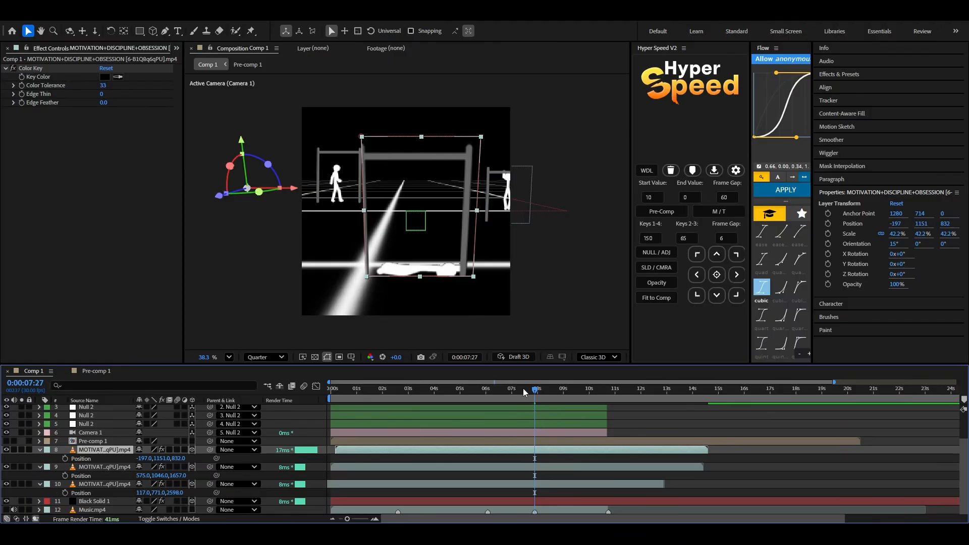
# Step: Cut the section from 0:08:08 to 0:08:28 out of footage layer 8 and slide the remaining clip back to 0:08:08
pyautogui.moveTo(523, 389); pyautogui.dragTo(562, 402)
pyautogui.hotkey('ctrl', 'shift', 'd')
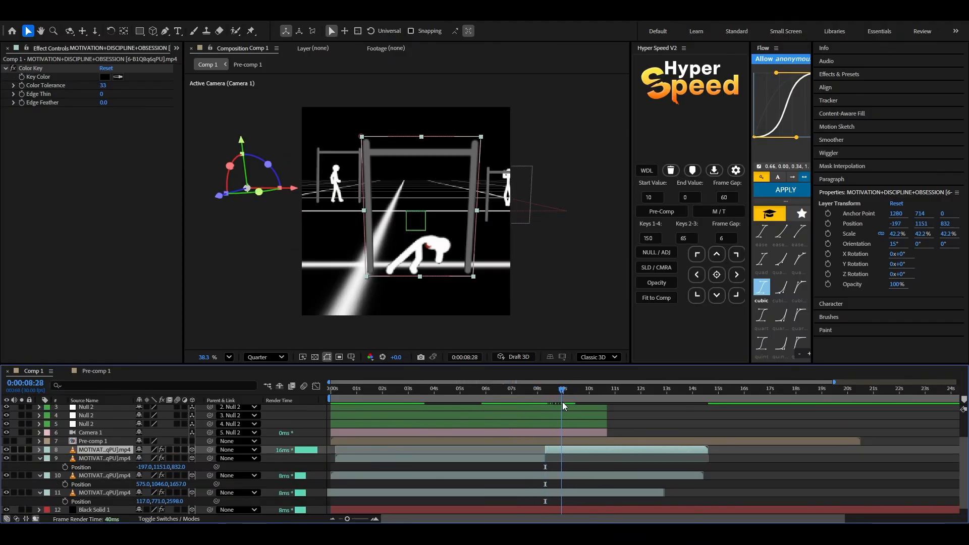
pyautogui.hotkey('ctrl', 'shift', 'd')
pyautogui.click(555, 458)
pyautogui.press('Delete')
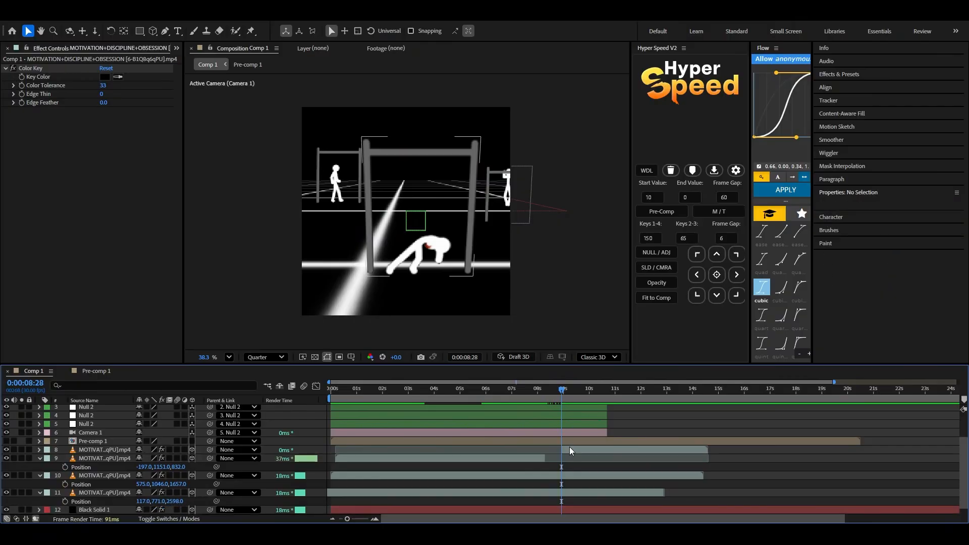
pyautogui.moveTo(569, 448); pyautogui.dragTo(553, 449)
pyautogui.moveTo(549, 393); pyautogui.dragTo(544, 396)
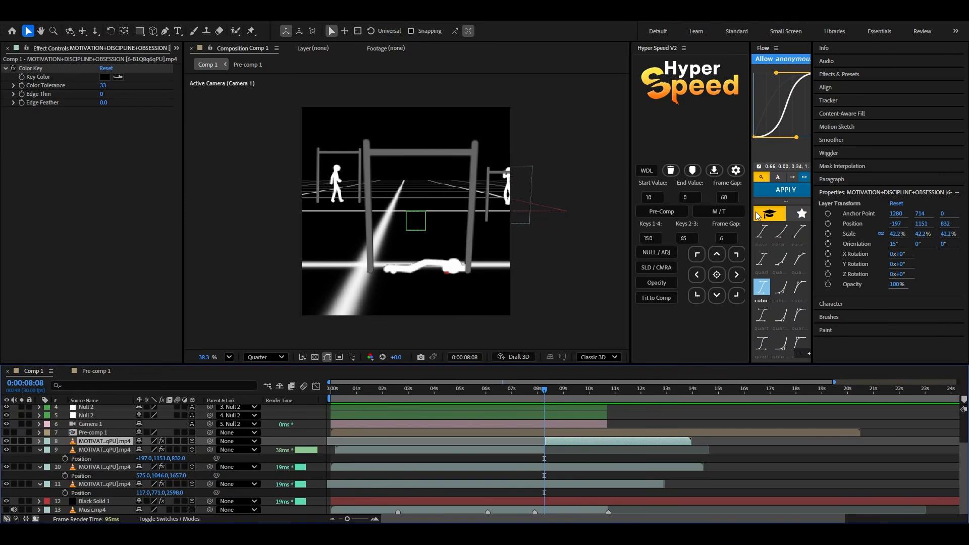
# Step: Time-stretch the clip starting at 0:08:08 to play faster, and split it at 0:09:07 with the second part advanced for a jump cut
pyautogui.hotkey('ctrl', 'shift', 'c')
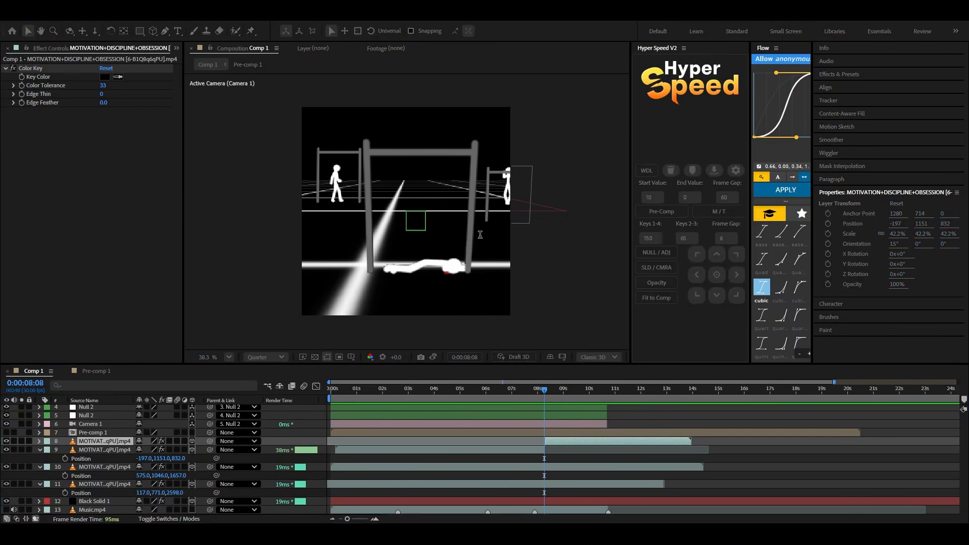
pyautogui.press('Return')
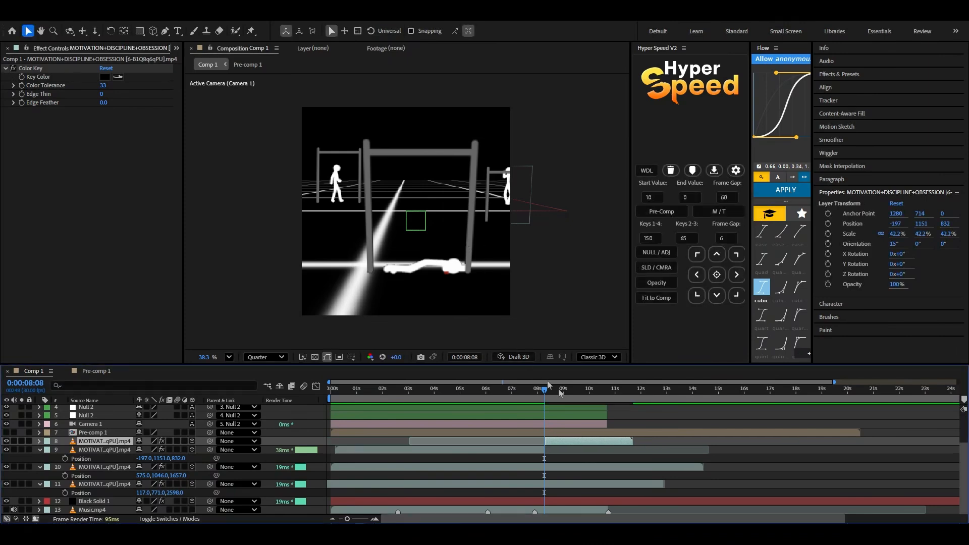
pyautogui.moveTo(546, 390); pyautogui.dragTo(572, 406)
pyautogui.press('pageup')
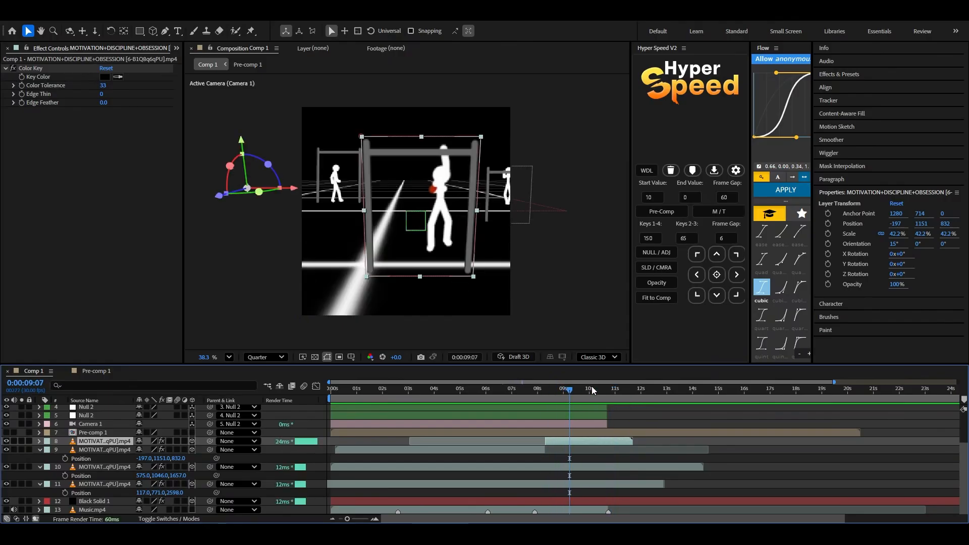
pyautogui.hotkey('ctrl', 'shift', 'd')
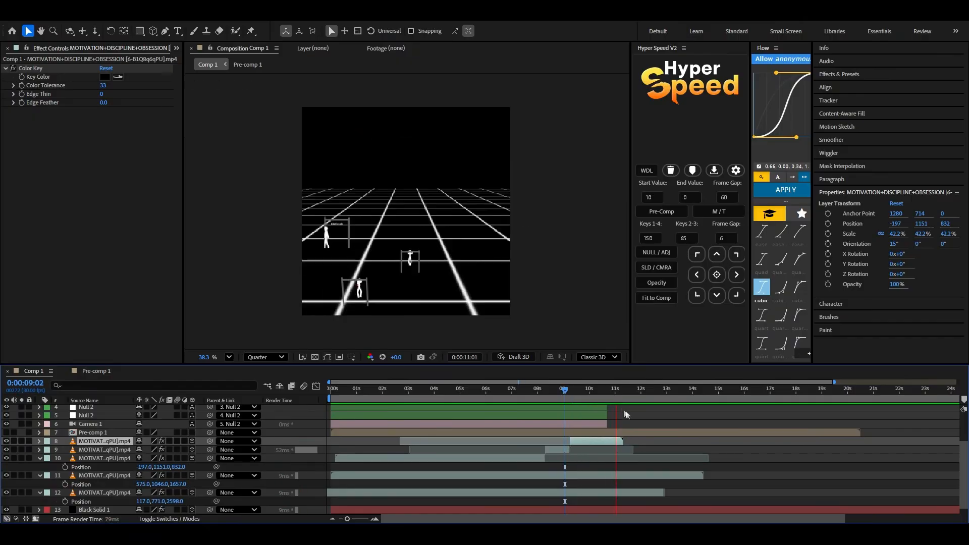
# Step: Split the last footage clip at 0:10:20, delete the part after it, and preview the edit from 0:06:12
pyautogui.moveTo(618, 390); pyautogui.dragTo(606, 391)
pyautogui.hotkey('ctrl', 'shift', 'd')
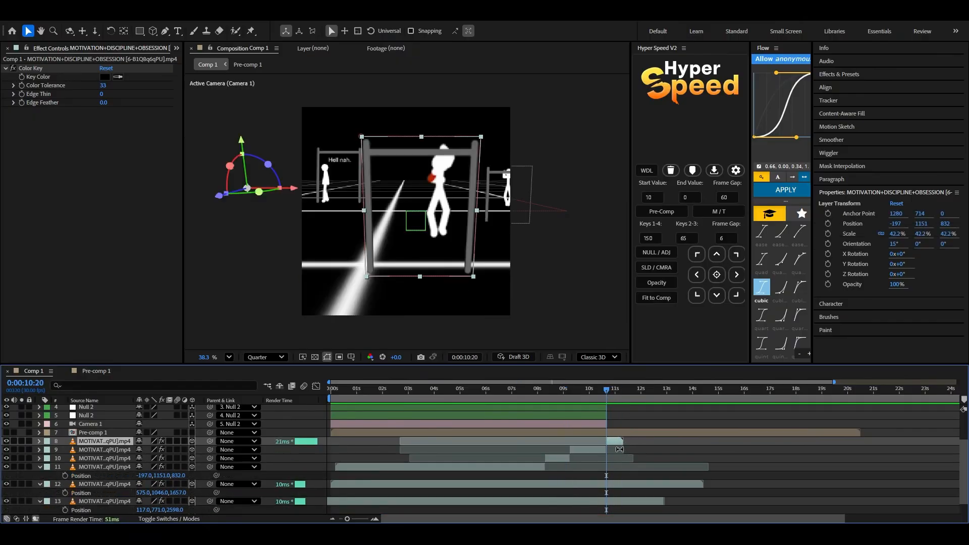
pyautogui.press('Delete')
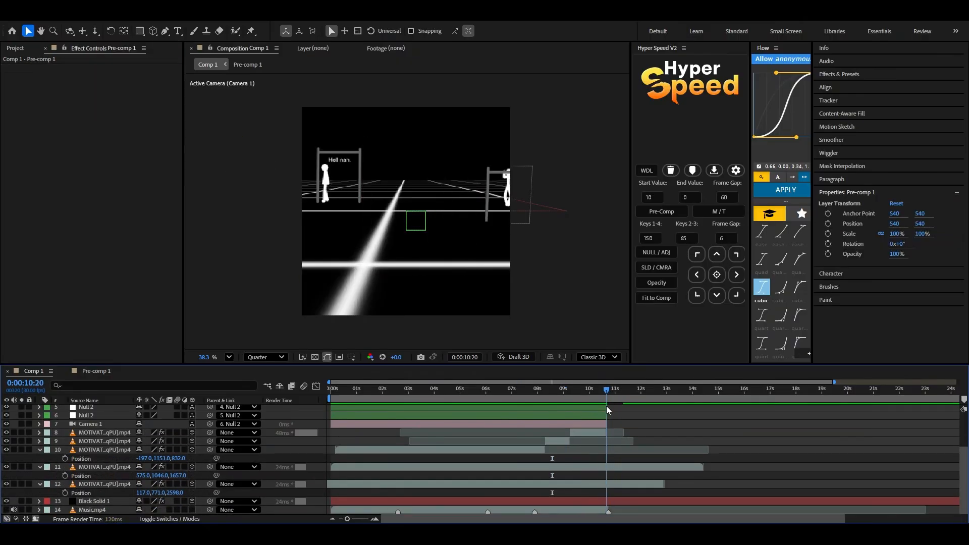
pyautogui.moveTo(607, 405); pyautogui.dragTo(496, 400)
pyautogui.press('space')
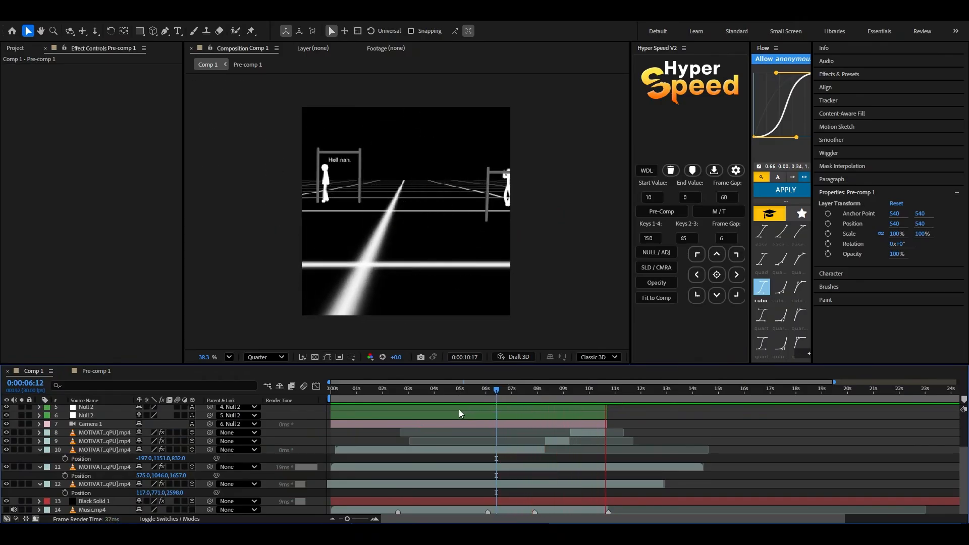
# Step: Duplicate the top Null 2, parent the original to the duplicate, and add a position keyframe to the duplicate at 0:07:18
pyautogui.press('space')
pyautogui.moveTo(517, 390); pyautogui.dragTo(607, 402)
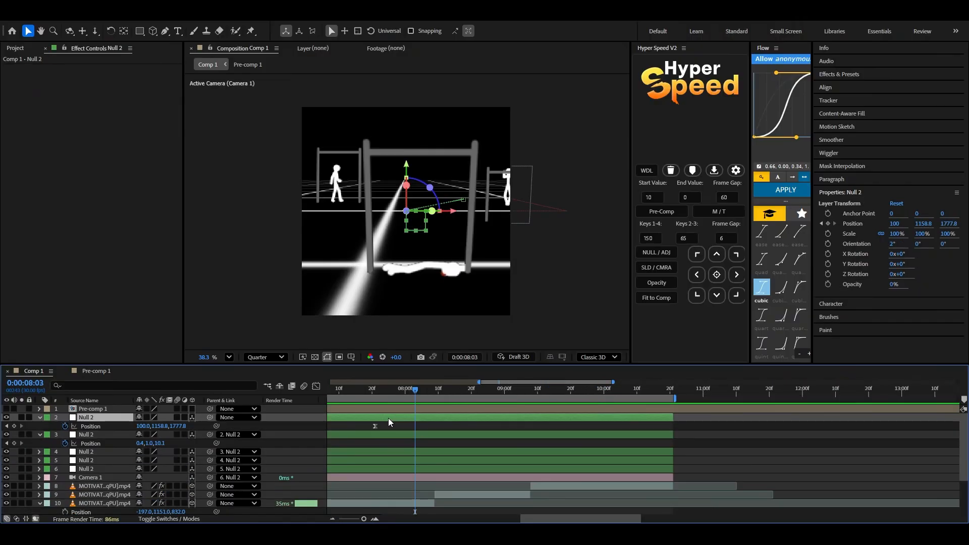
pyautogui.click(387, 418)
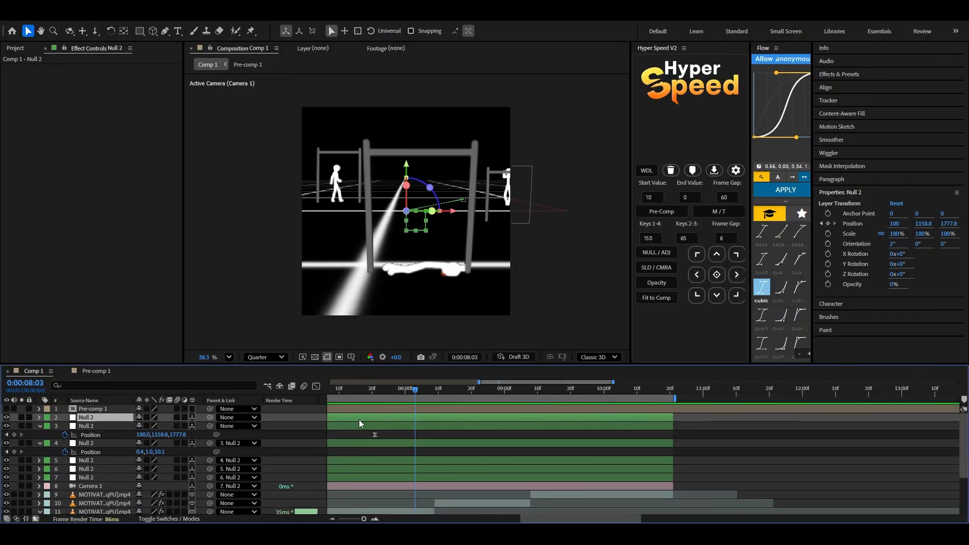
pyautogui.press('p')
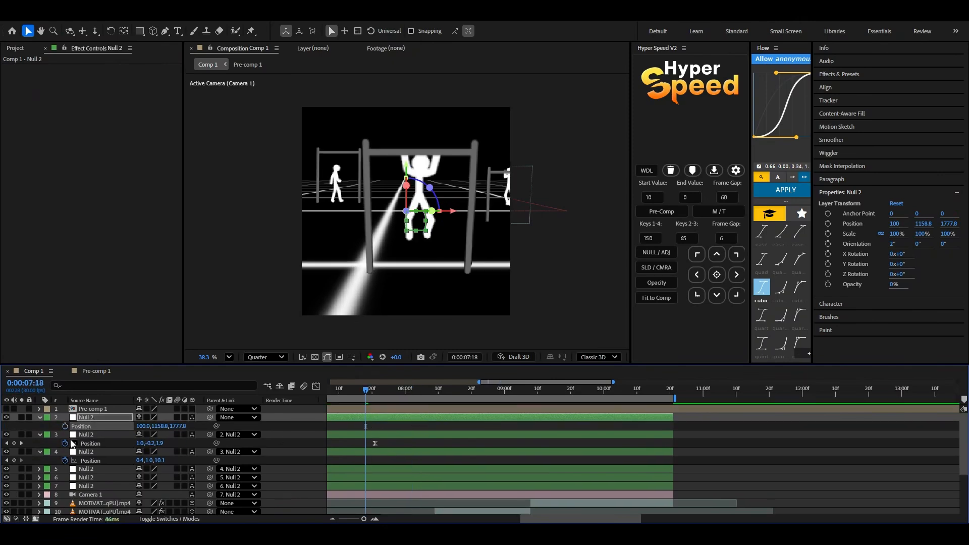
pyautogui.click(65, 427)
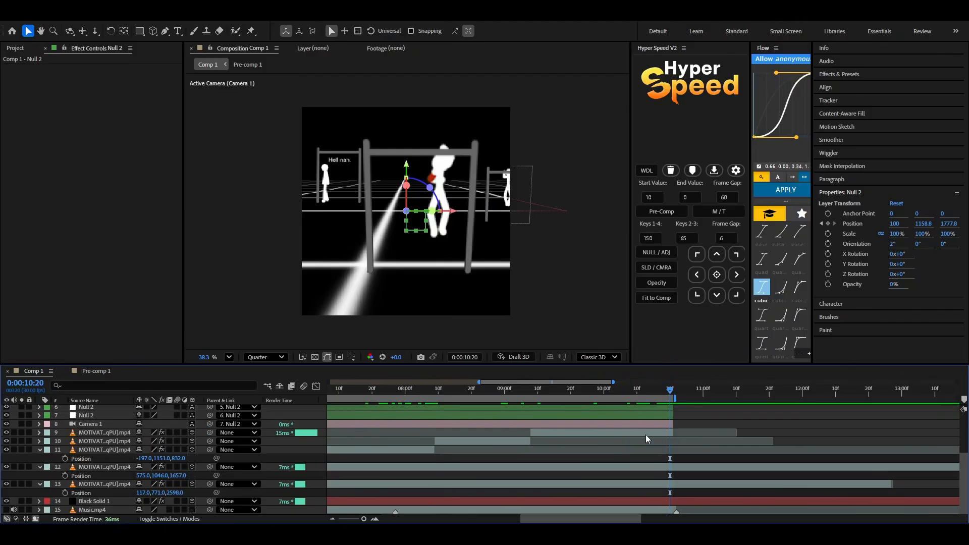
# Step: Set the top Null 2's position at 0:10:20 to 128, 1131.8, 1918.8 and move its starting keyframe to about 0:07:15
pyautogui.scroll(5, 446, 468)
pyautogui.moveTo(174, 426); pyautogui.dragTo(244, 426)
pyautogui.moveTo(160, 427)
pyautogui.mouseDown()
pyautogui.moveTo(175, 428)
pyautogui.moveTo(147, 427)
pyautogui.mouseUp()
pyautogui.moveTo(143, 426); pyautogui.dragTo(157, 427)
pyautogui.click(492, 434)
pyautogui.click(365, 425)
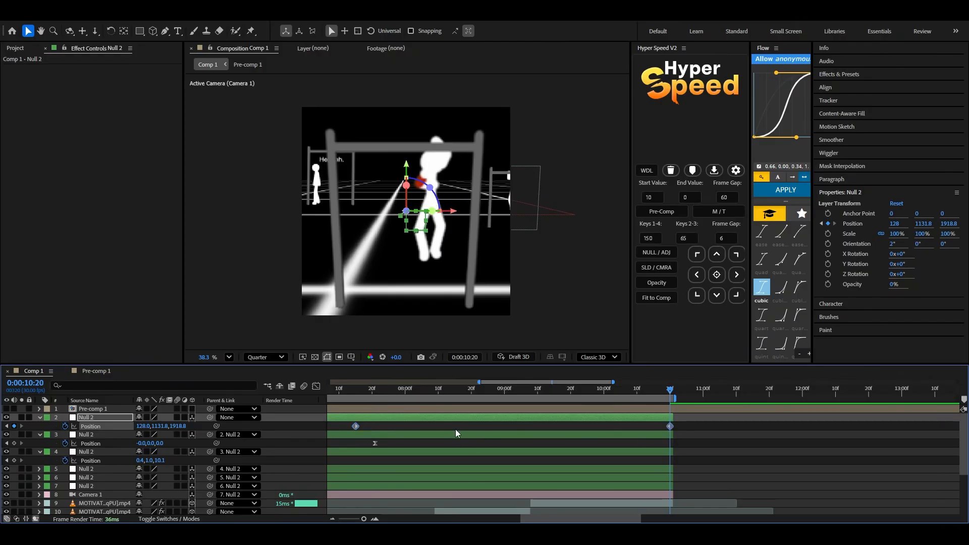
# Step: Ease both of the top Null 2's position keyframes and shape the speed graph to build slowly into a sharp peak just before 0:10:20
pyautogui.click(315, 386)
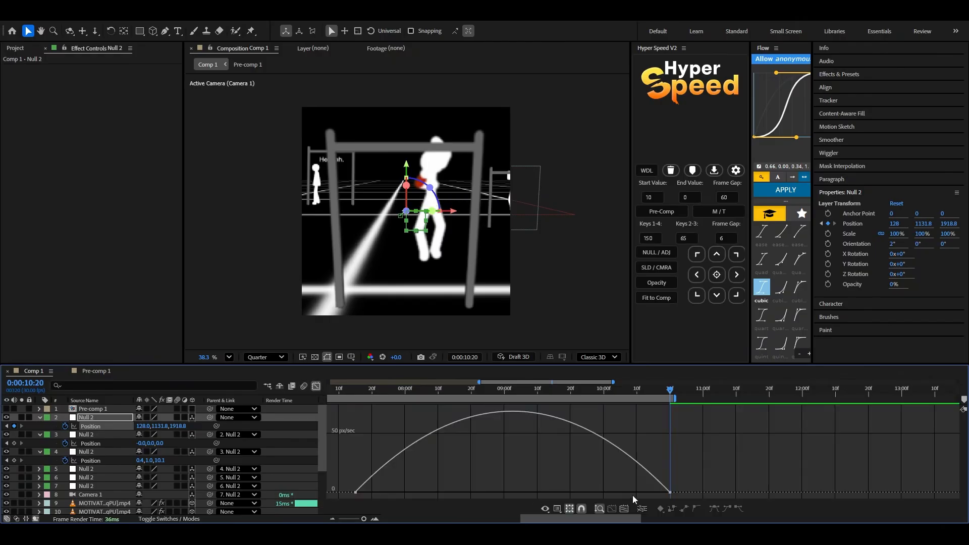
pyautogui.click(650, 476)
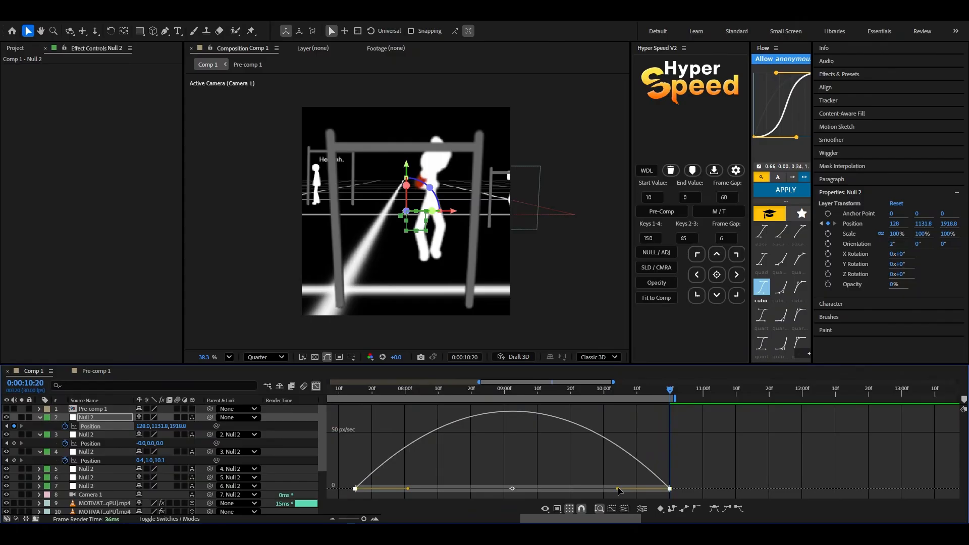
pyautogui.moveTo(618, 489); pyautogui.dragTo(648, 488)
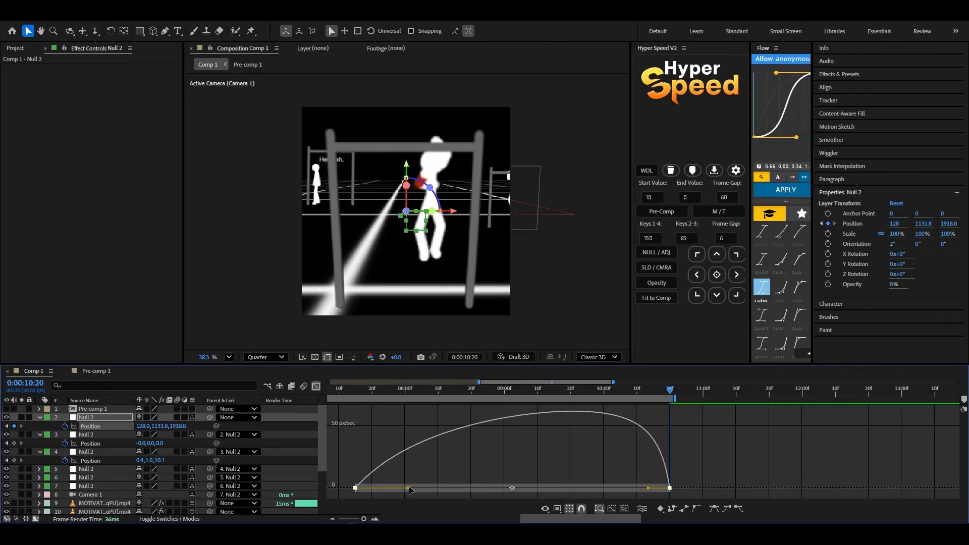
pyautogui.moveTo(410, 490); pyautogui.dragTo(512, 489)
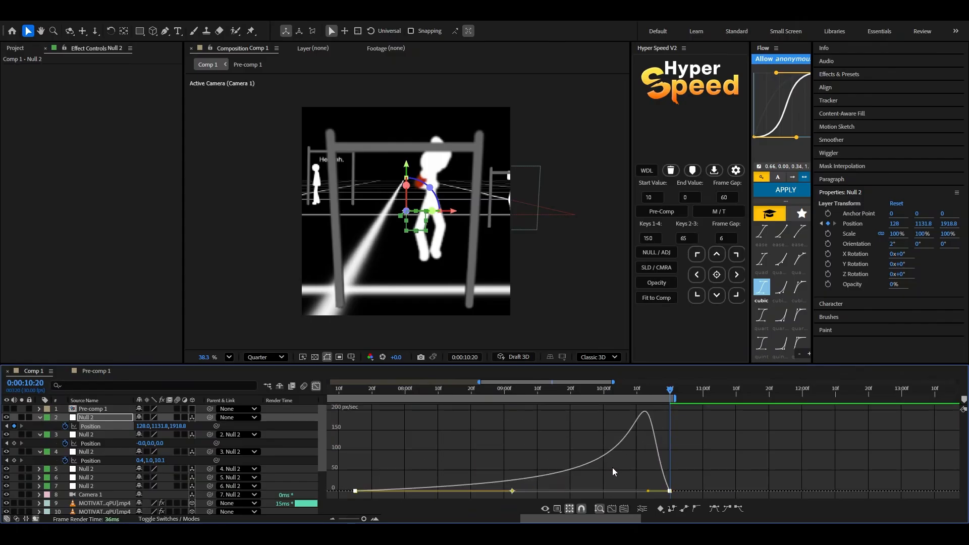
# Step: Preview the edit with the top Null 2's eased camera move
pyautogui.click(369, 397)
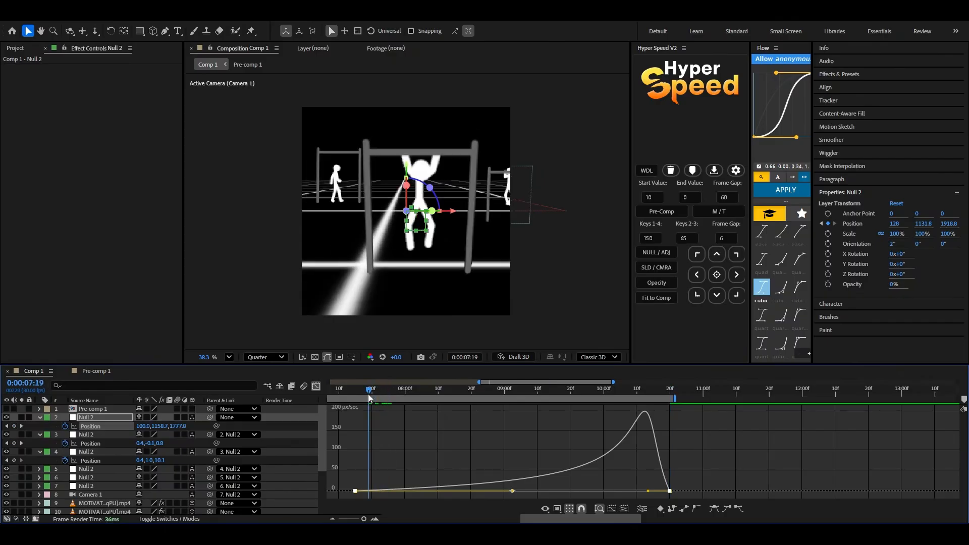
pyautogui.press('space')
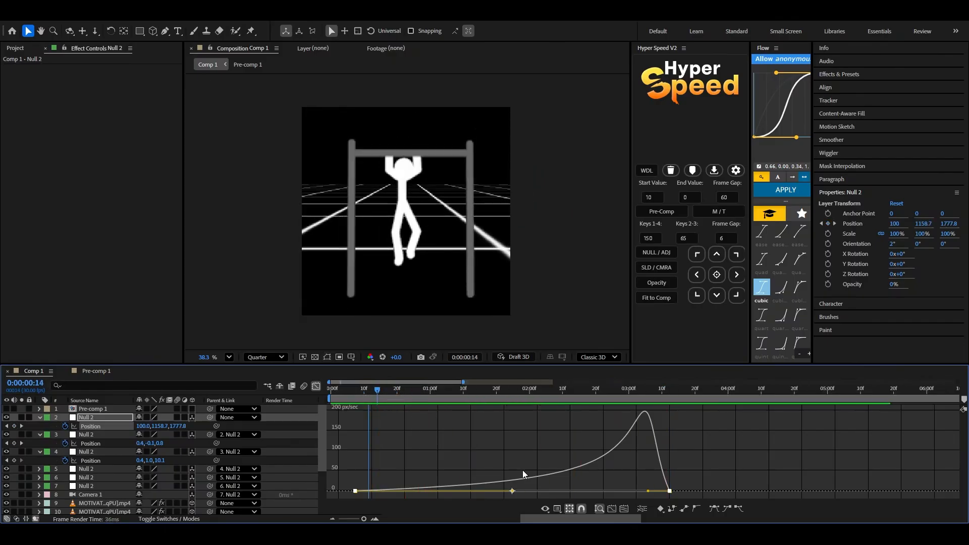
pyautogui.press('space')
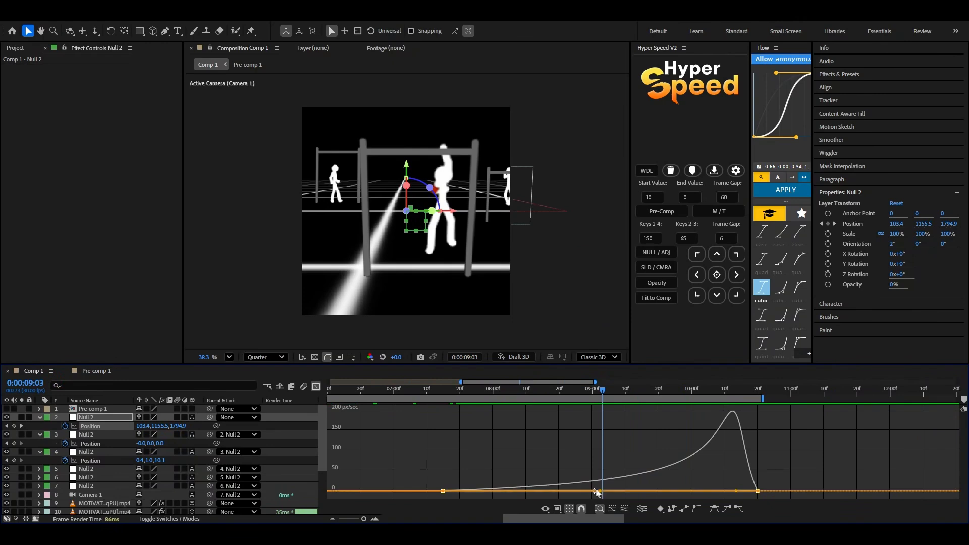
# Step: Sharpen the top Null 2's speed graph so its peak sits right at the last position keyframe, and preview the ending
pyautogui.moveTo(601, 492); pyautogui.dragTo(586, 491)
pyautogui.moveTo(739, 492); pyautogui.dragTo(752, 492)
pyautogui.click(727, 390)
pyautogui.press('space')
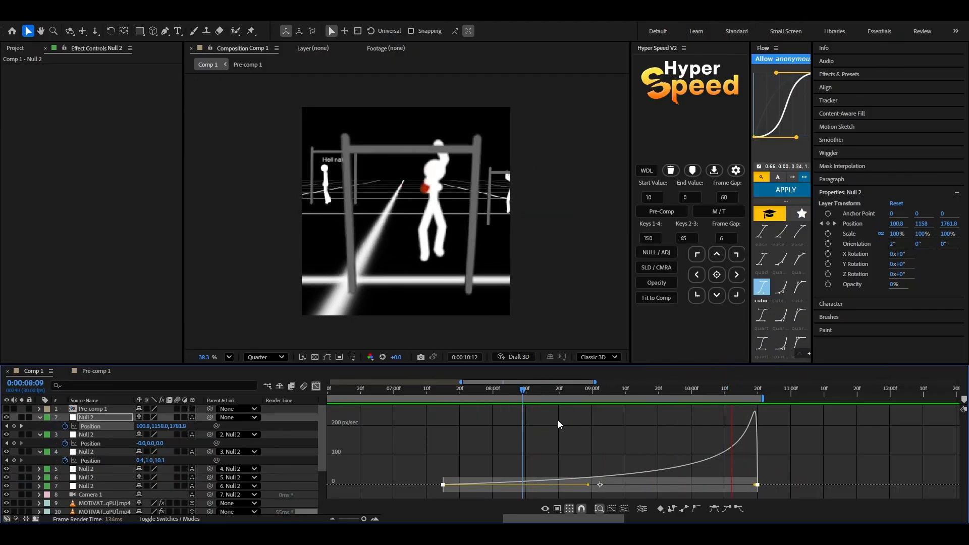
pyautogui.press('space')
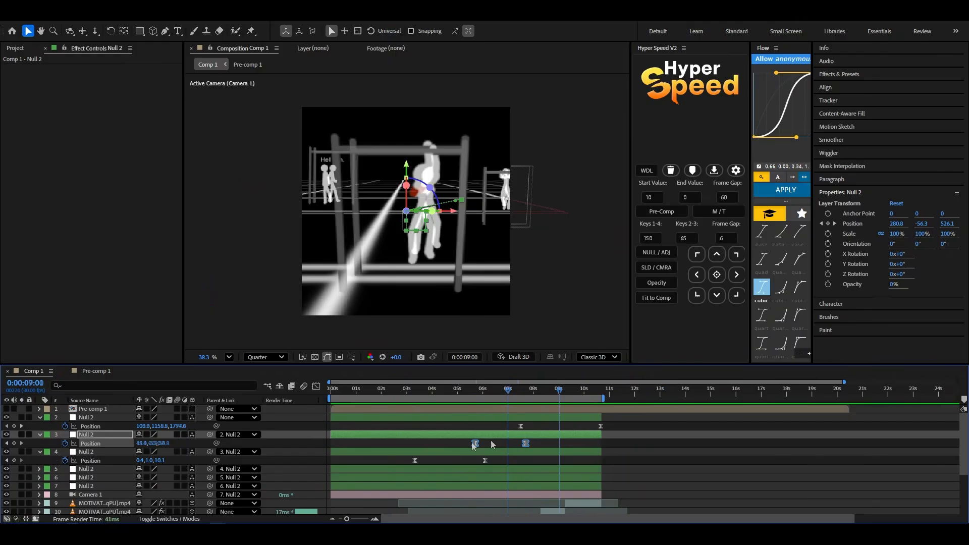
# Step: Add a text layer reading "Motivation" at the start of the composition and make it a 3D layer
pyautogui.press('Home')
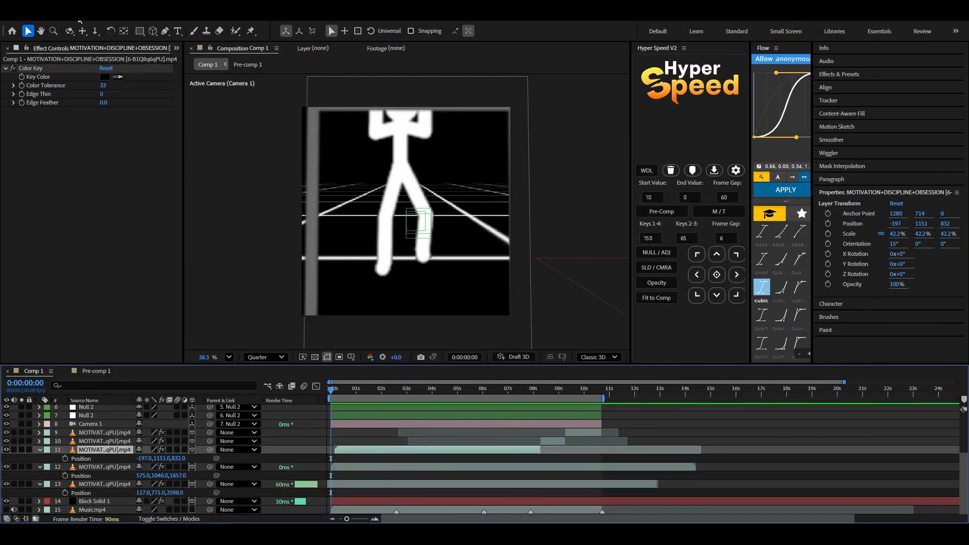
pyautogui.click(88, 155)
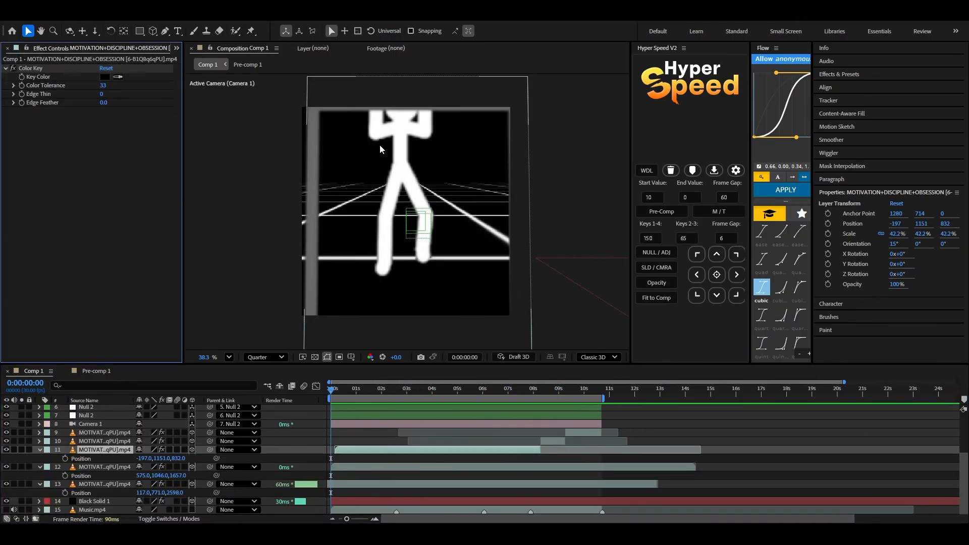
pyautogui.hotkey('ctrl', 't')
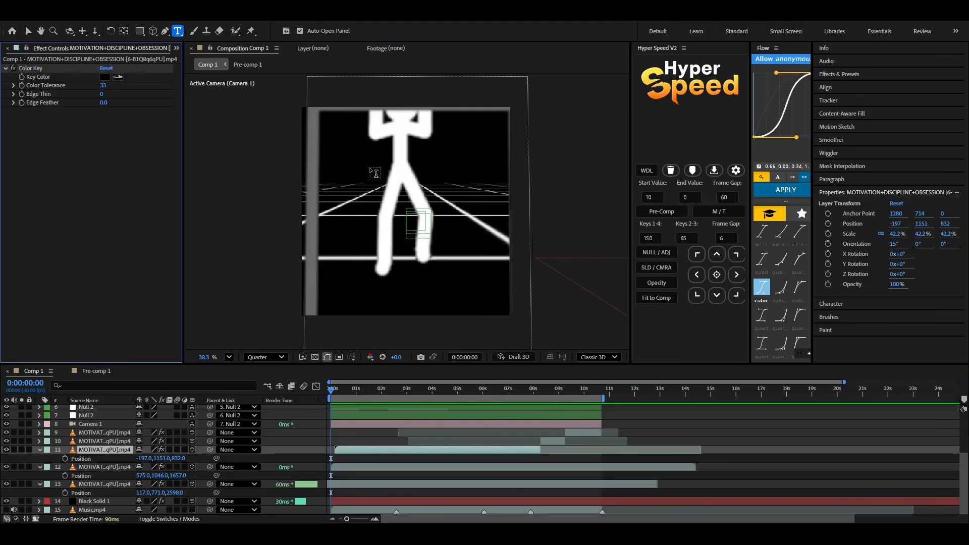
pyautogui.click(373, 172)
pyautogui.write('Motive')
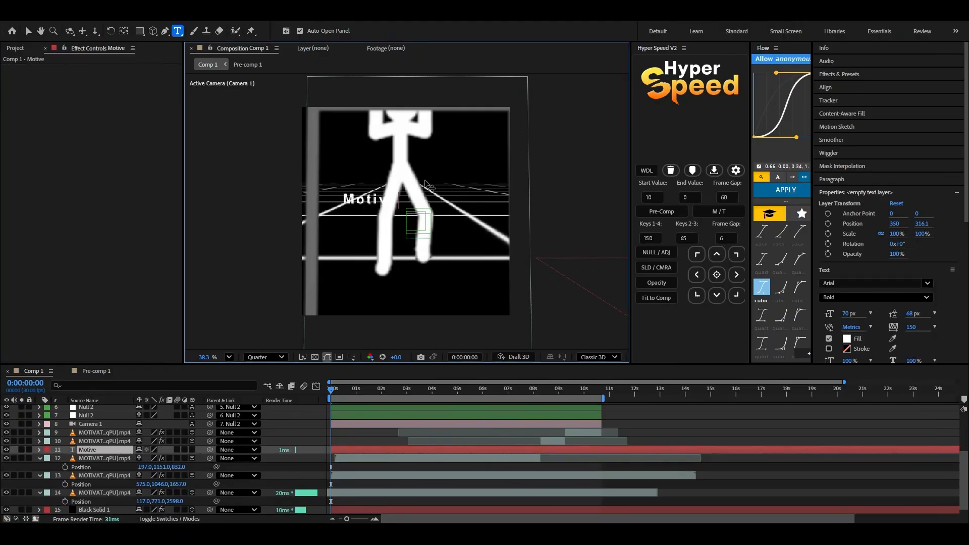
pyautogui.press('BackSpace')
pyautogui.write('ation')
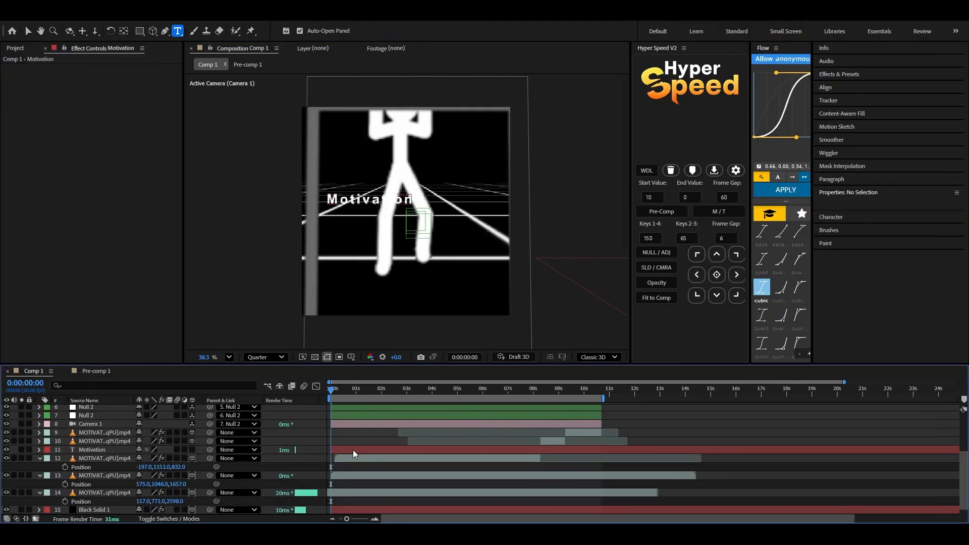
pyautogui.press('Escape')
pyautogui.click(193, 451)
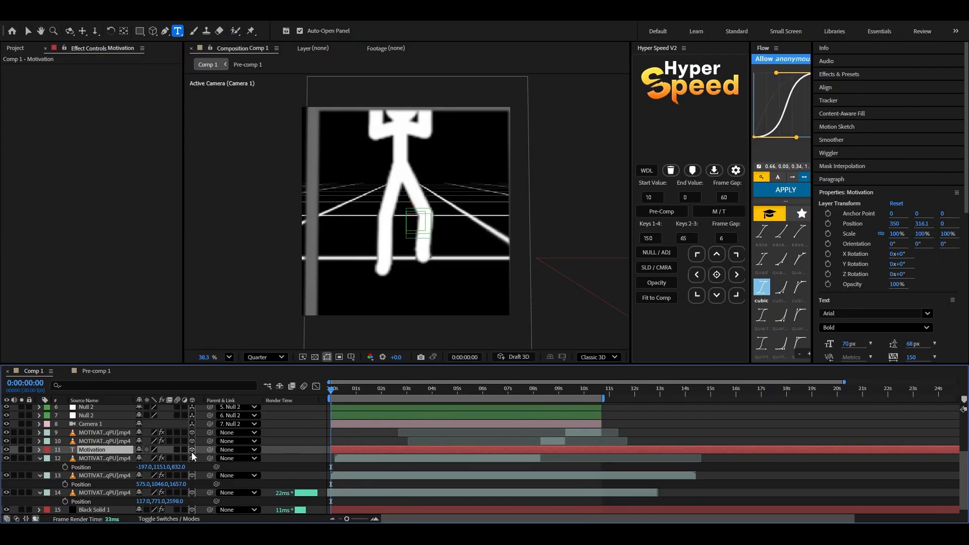
# Step: Place the Motivation text at the first pull-up footage's depth of 2598, starting from that footage's position values
pyautogui.click(104, 492)
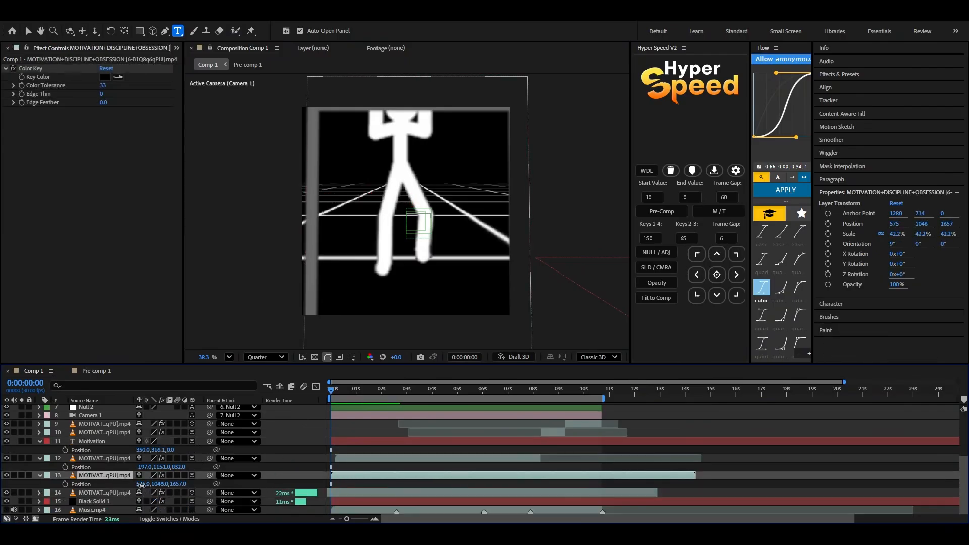
pyautogui.click(142, 484)
pyautogui.click(144, 449)
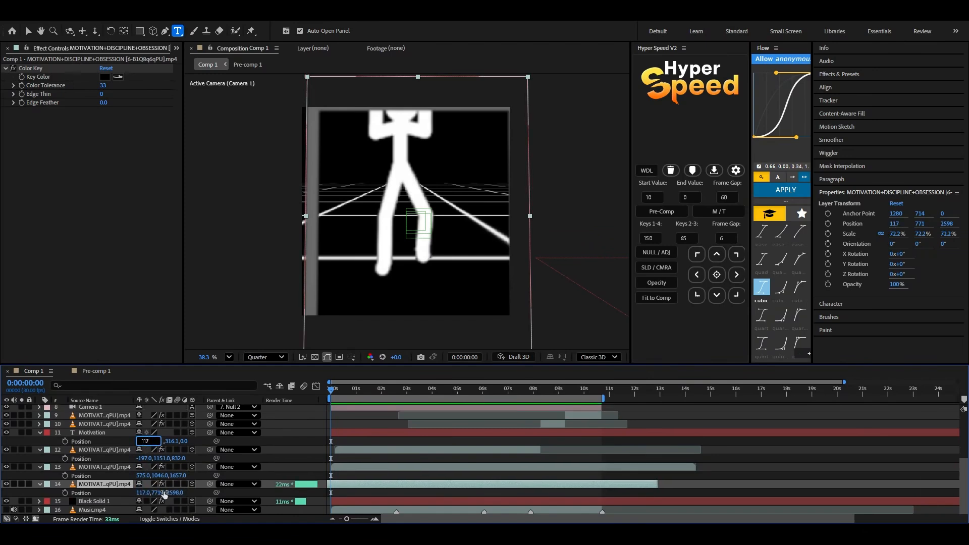
pyautogui.click(162, 493)
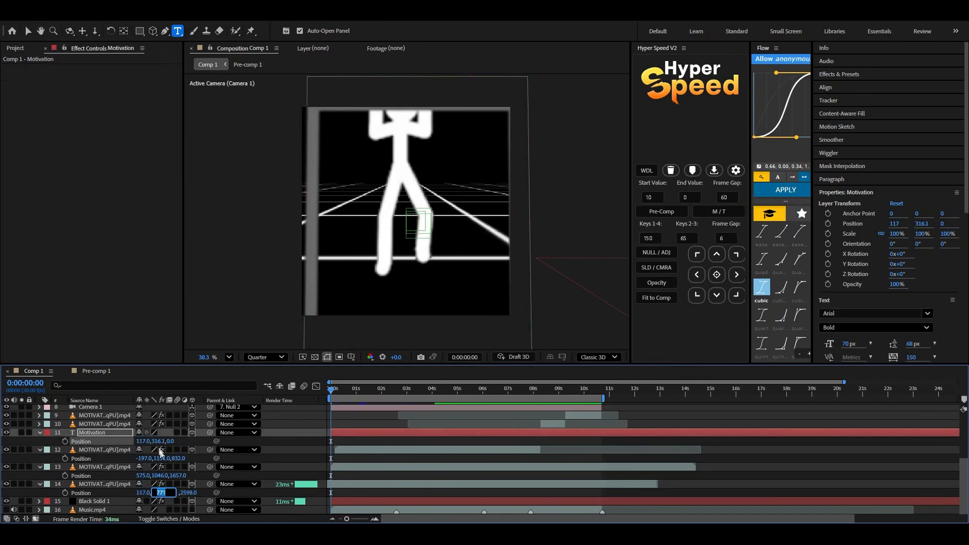
pyautogui.click(154, 441)
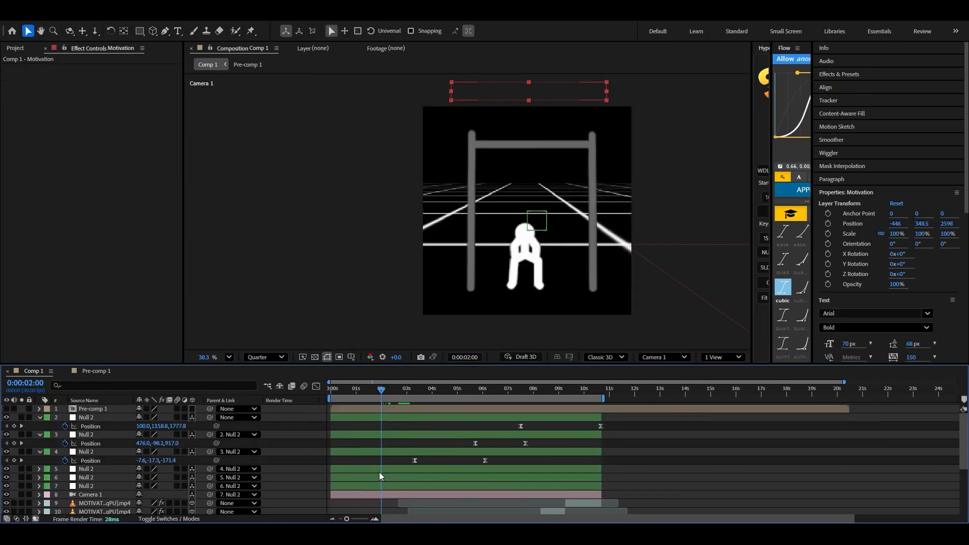
# Step: Reveal the position keyframes of the Null 2 layers numbered 6 and 7 and go to 0:01:11
pyautogui.click(374, 483)
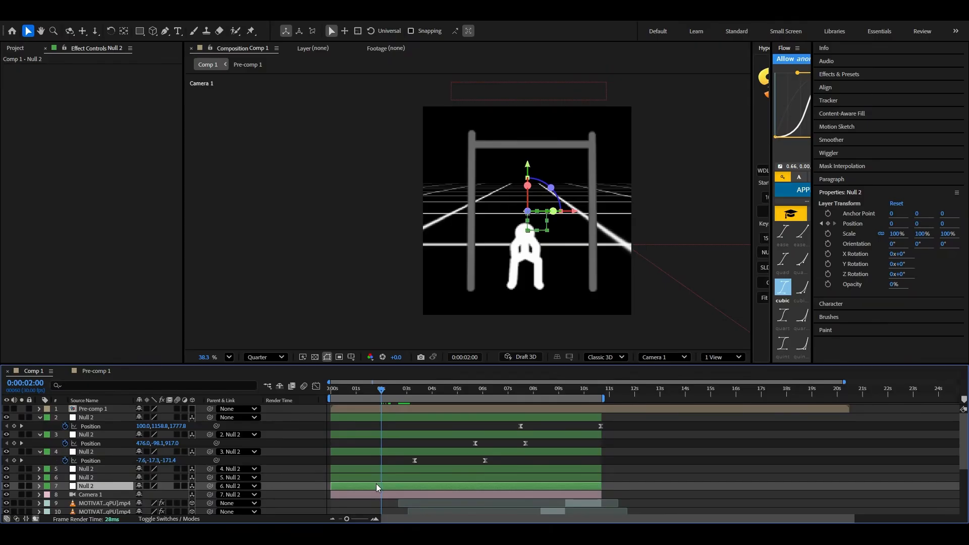
pyautogui.press('p')
pyautogui.scroll(-4, 386, 461)
pyautogui.scroll(1, 361, 418)
pyautogui.click(350, 409)
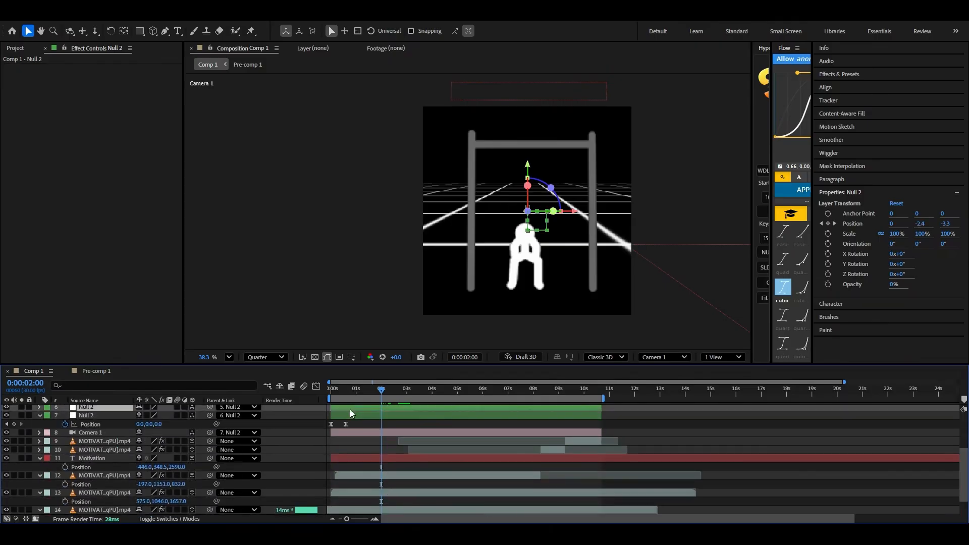
pyautogui.press('p')
pyautogui.scroll(1, 353, 414)
pyautogui.moveTo(368, 391)
pyautogui.mouseDown()
pyautogui.moveTo(375, 396)
pyautogui.moveTo(365, 399)
pyautogui.mouseUp()
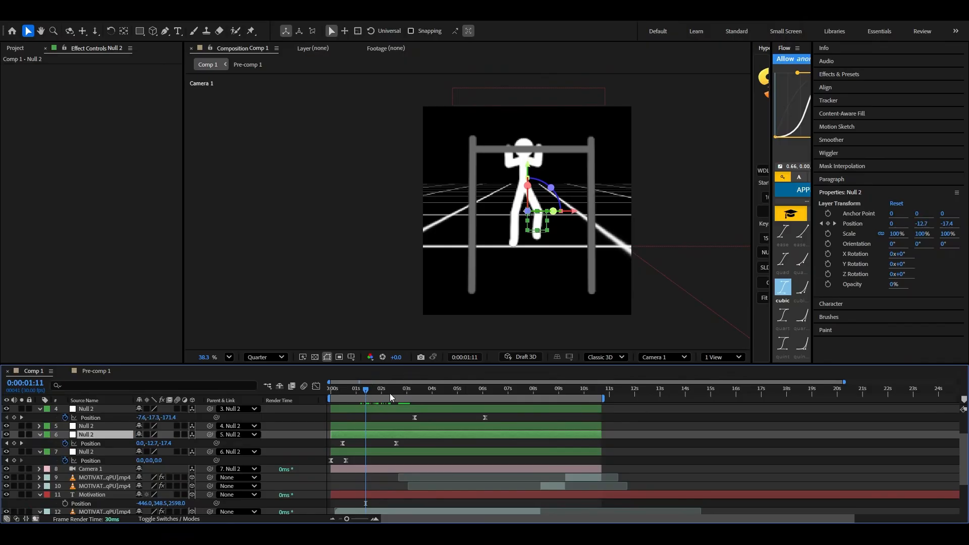
# Step: Set the Motivation text's position to -450, 437.5, 2598 above the bar and split the layer at 0:01:16
pyautogui.click(369, 497)
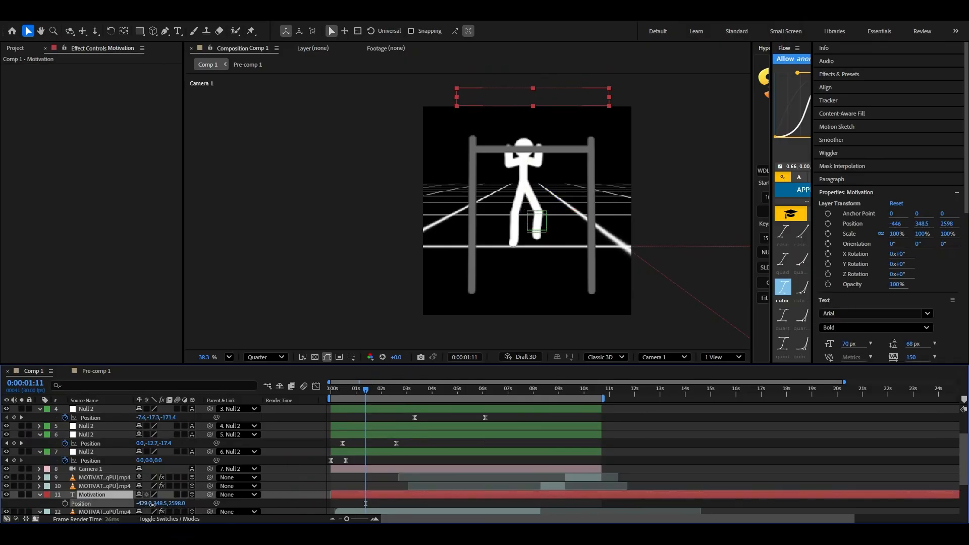
pyautogui.moveTo(365, 394)
pyautogui.mouseDown()
pyautogui.moveTo(371, 404)
pyautogui.moveTo(369, 389)
pyautogui.mouseUp()
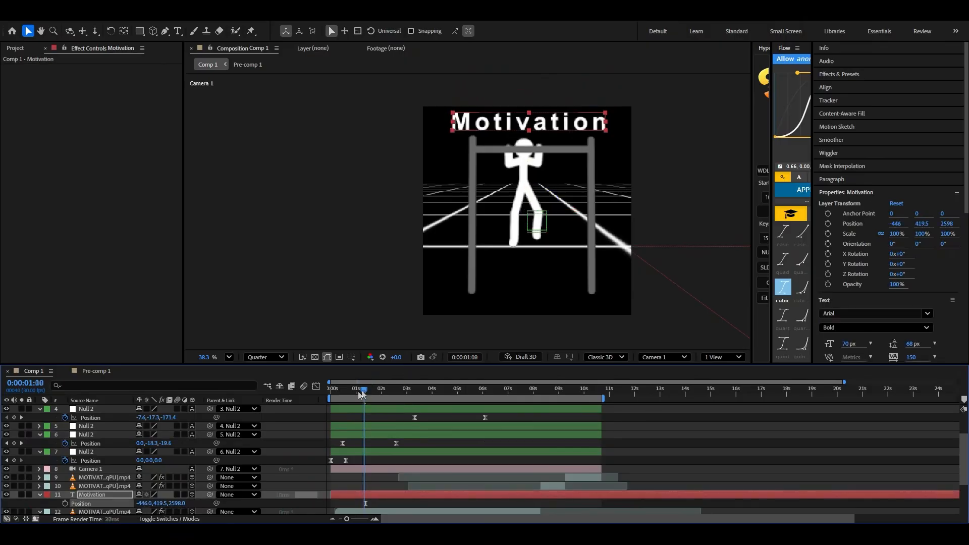
pyautogui.hotkey('ctrl', 'shift', 'd')
# Step: Change the fill of the split-off Motivation 2 text to dark red and start the layer at 0:01:11
pyautogui.scroll(-3, 895, 298)
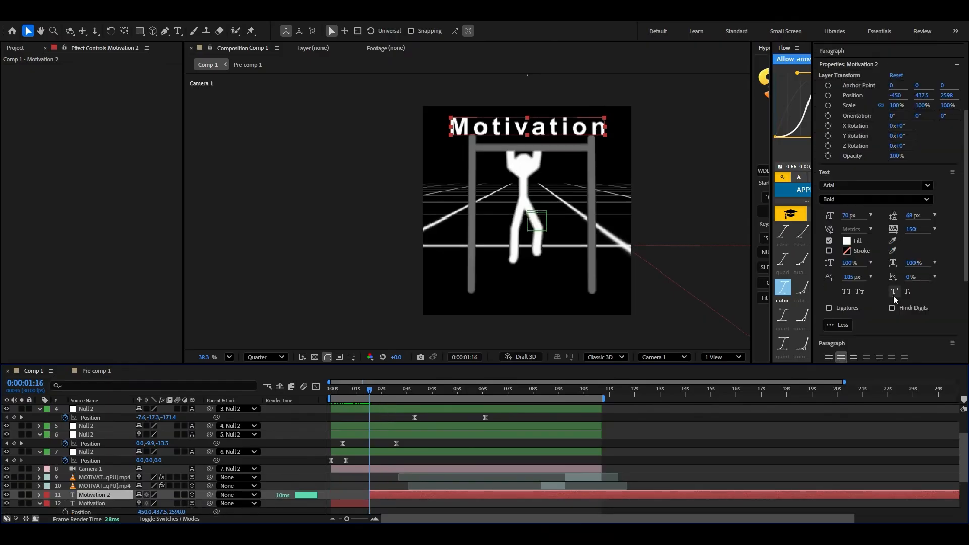
pyautogui.moveTo(813, 159); pyautogui.dragTo(854, 158)
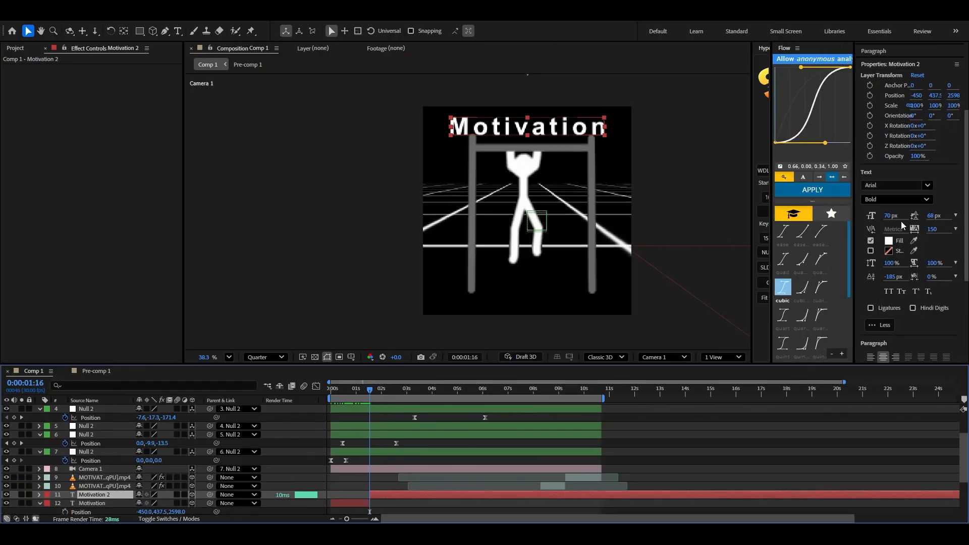
pyautogui.click(365, 390)
# Step: Fade in the red Motivation 2 text with opacity keyframes of 0% at 0:01:11 and 100% at 0:01:15
pyautogui.hotkey('alt', 'shift', 't')
pyautogui.click(146, 503)
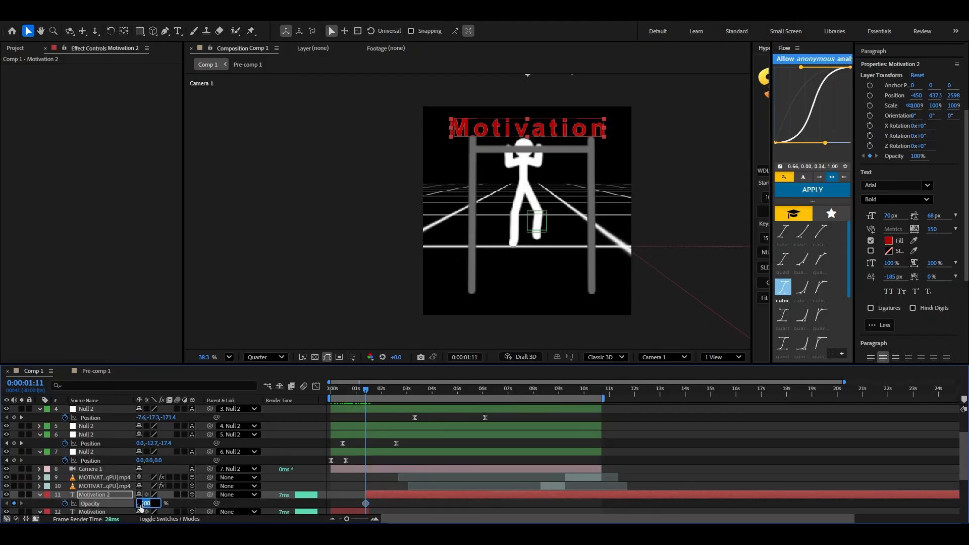
pyautogui.write('0')
pyautogui.press('Return')
pyautogui.click(196, 511)
pyautogui.press('o')
pyautogui.click(141, 504)
pyautogui.write('1')
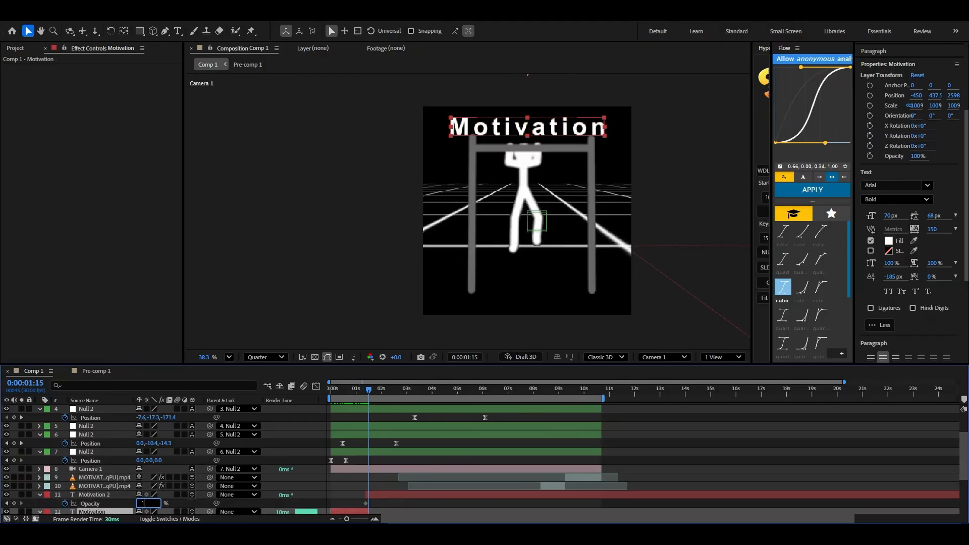
pyautogui.write('00')
pyautogui.press('Return')
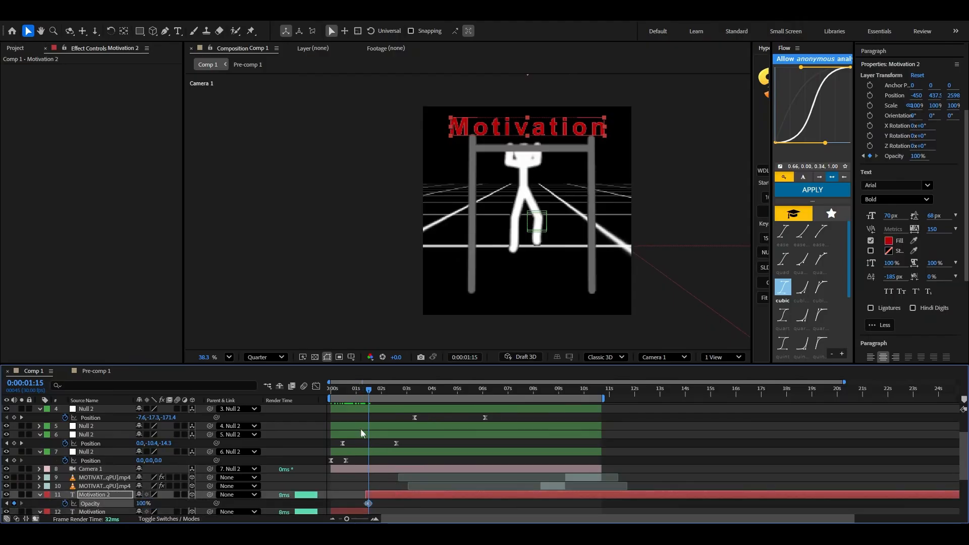
# Step: Duplicate the Motivation 2 text layer and change the copy's wording to "Discipline"
pyautogui.moveTo(369, 389)
pyautogui.mouseDown()
pyautogui.moveTo(393, 404)
pyautogui.moveTo(384, 414)
pyautogui.moveTo(358, 391)
pyautogui.mouseUp()
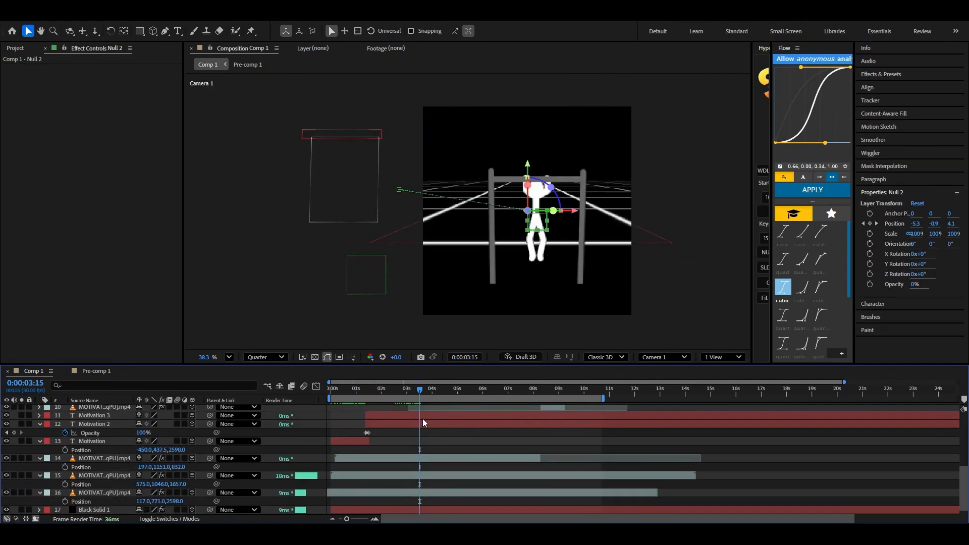
pyautogui.click(424, 416)
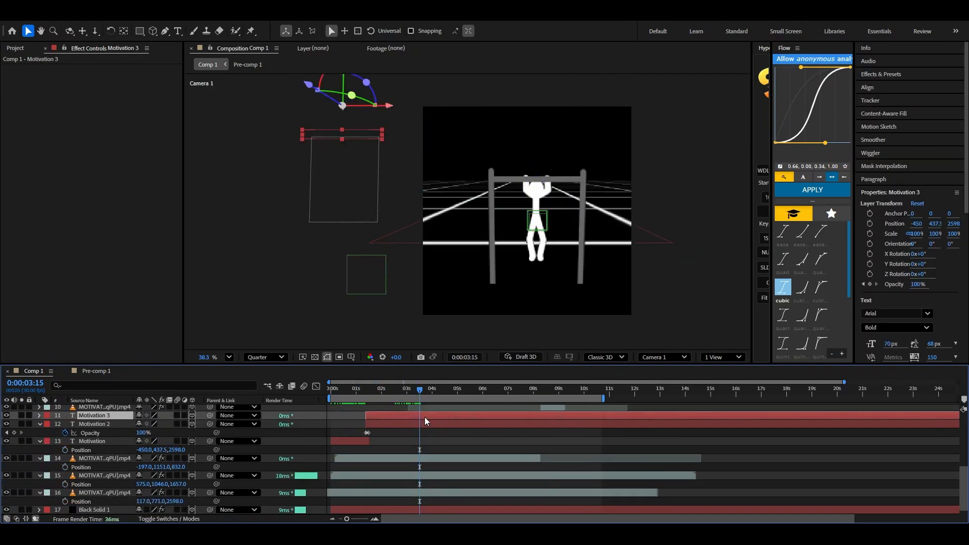
pyautogui.doubleClick(425, 417)
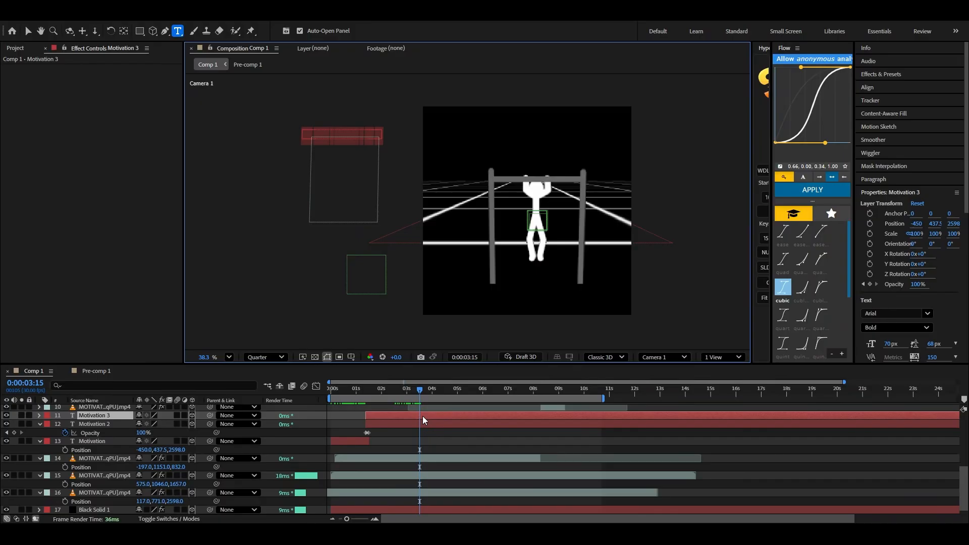
pyautogui.write('Discipline')
pyautogui.press('KP_Enter')
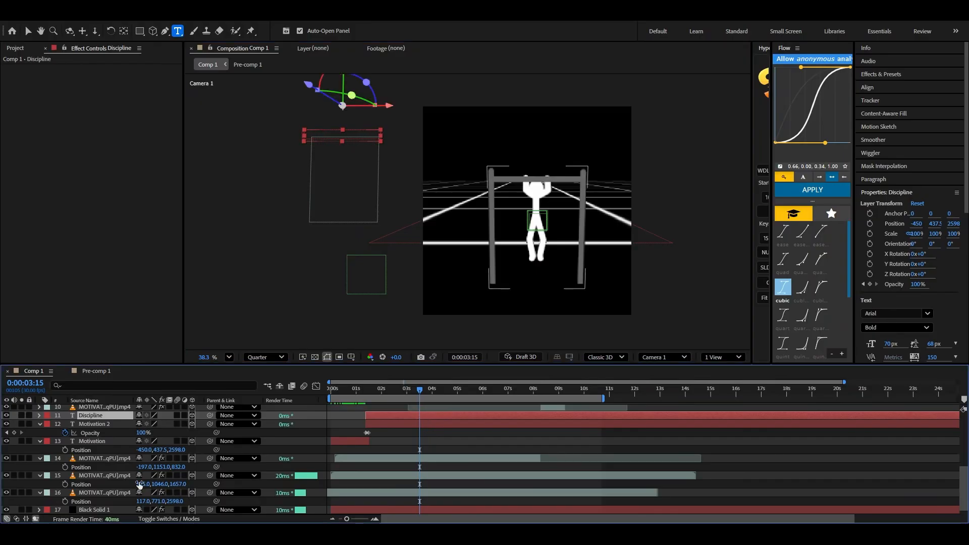
# Step: Match the Discipline text to the second pull-up footage's position, with X at 575 and Z at 1657
pyautogui.click(131, 481)
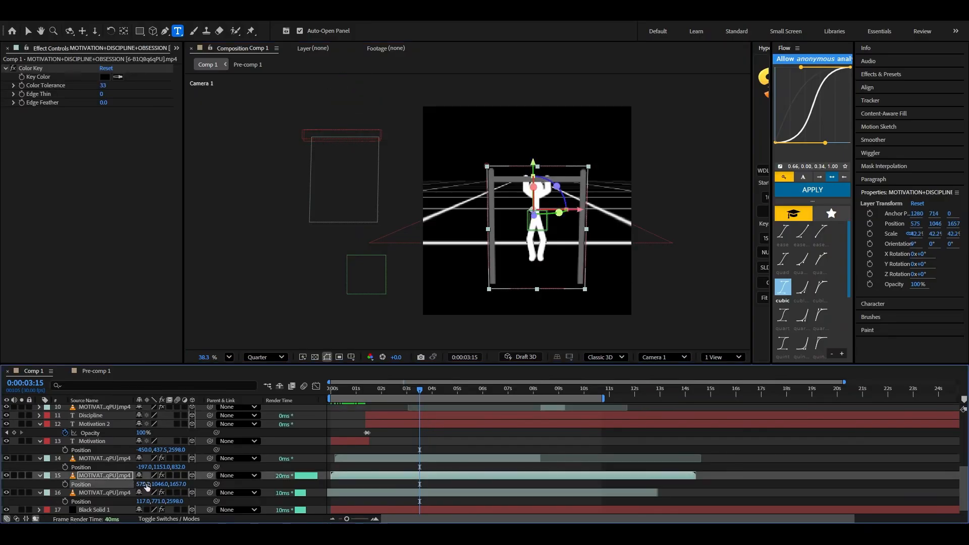
pyautogui.click(105, 441)
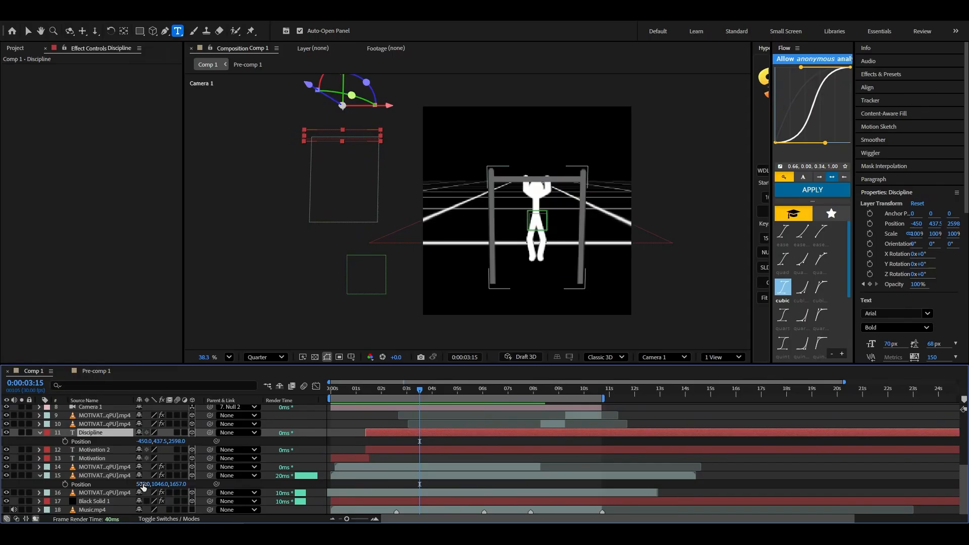
pyautogui.click(143, 484)
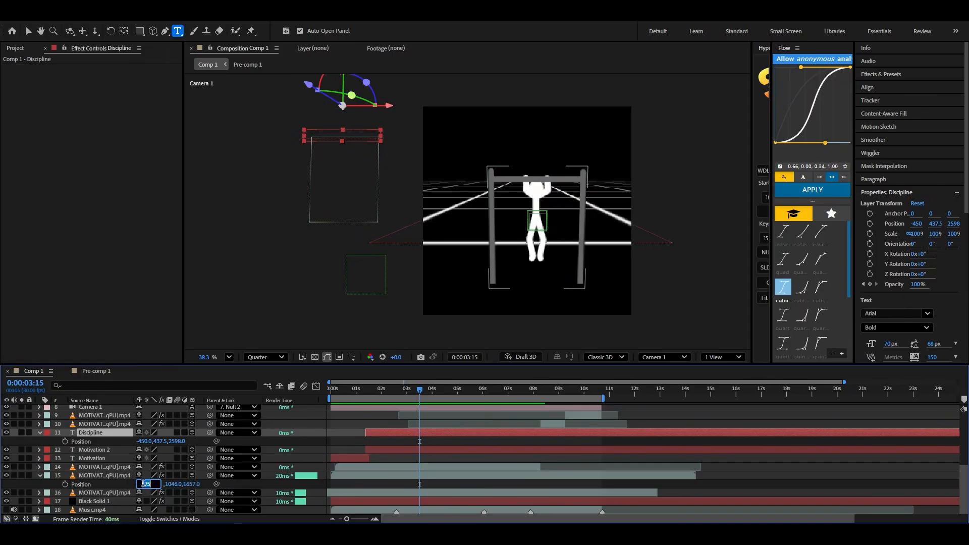
pyautogui.press('Return')
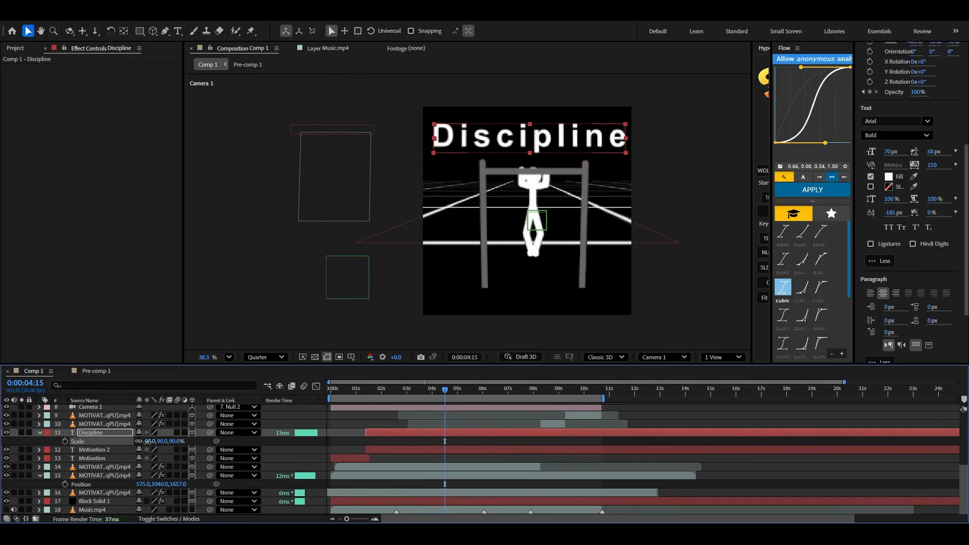
# Step: Scale the Discipline text to 65% and position it at 575, 828.5, 1657 above the second figure's bar
pyautogui.moveTo(147, 441); pyautogui.dragTo(166, 444)
pyautogui.press('p')
pyautogui.press('s')
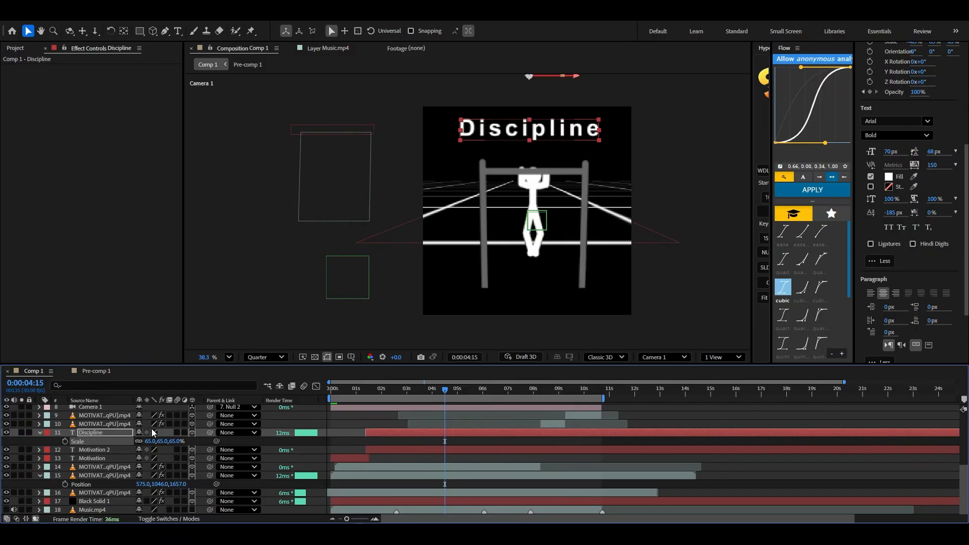
pyautogui.moveTo(438, 391); pyautogui.dragTo(429, 423)
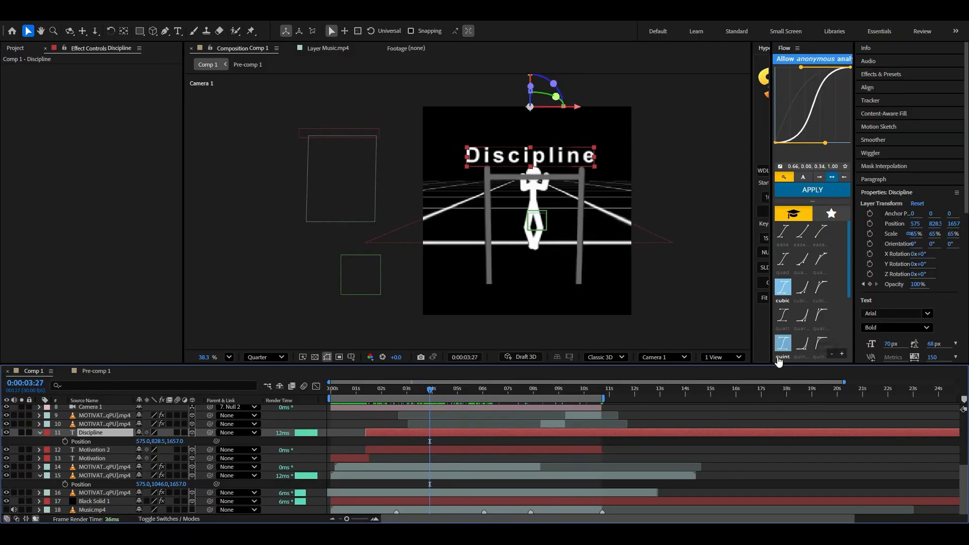
# Step: Split the Discipline text layer at 0:00:04:21 and change the second part's fill colour to green
pyautogui.scroll(-5, 904, 300)
pyautogui.click(891, 177)
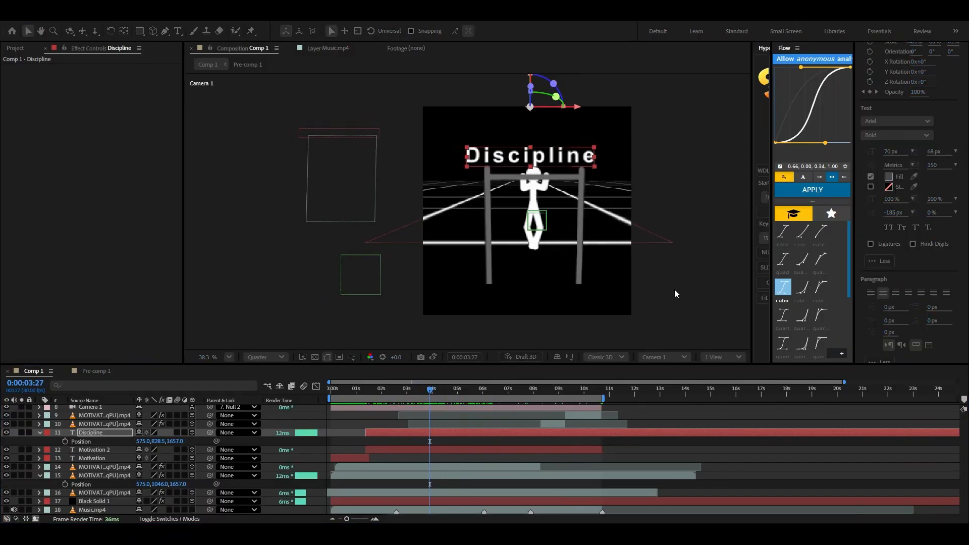
pyautogui.moveTo(430, 391); pyautogui.dragTo(449, 428)
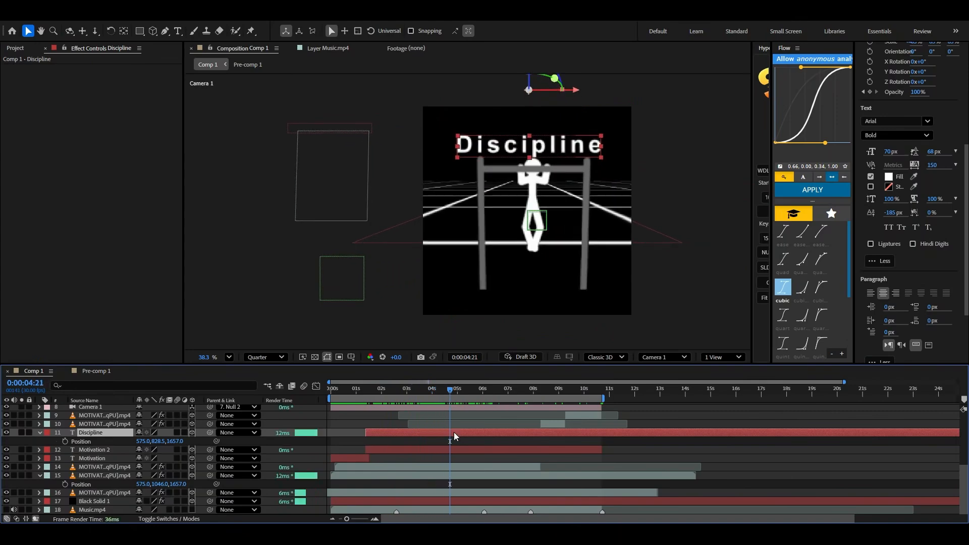
pyautogui.hotkey('ctrl', 'shift', 'd')
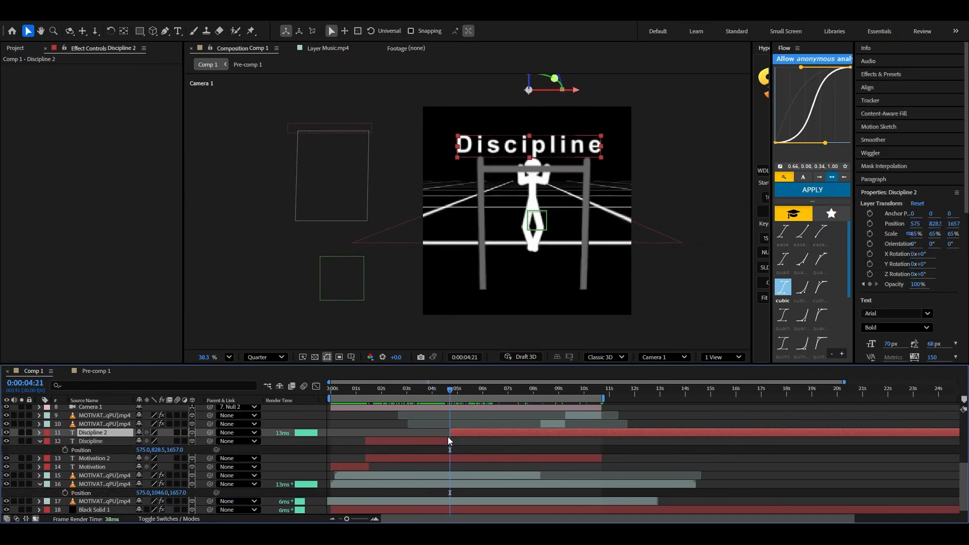
pyautogui.scroll(-5, 915, 321)
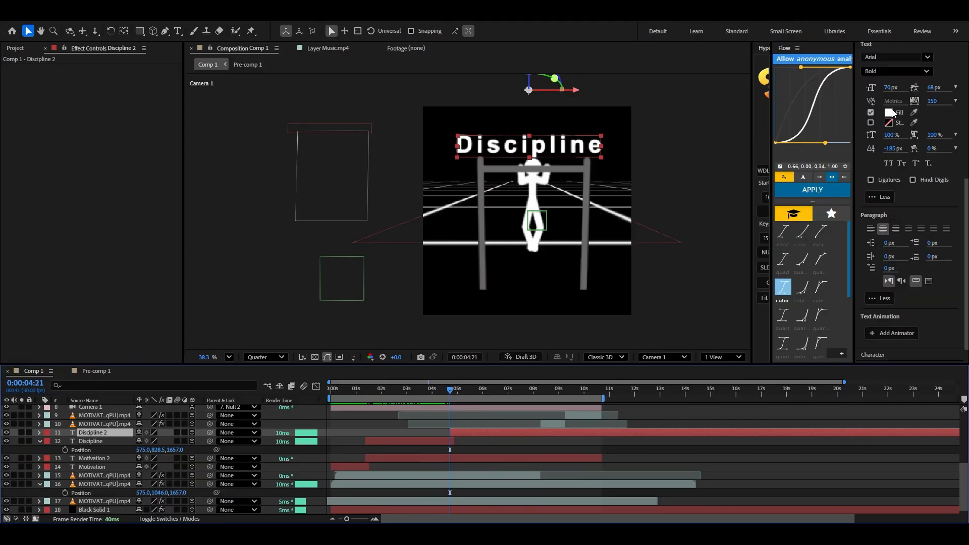
pyautogui.click(891, 112)
pyautogui.click(720, 308)
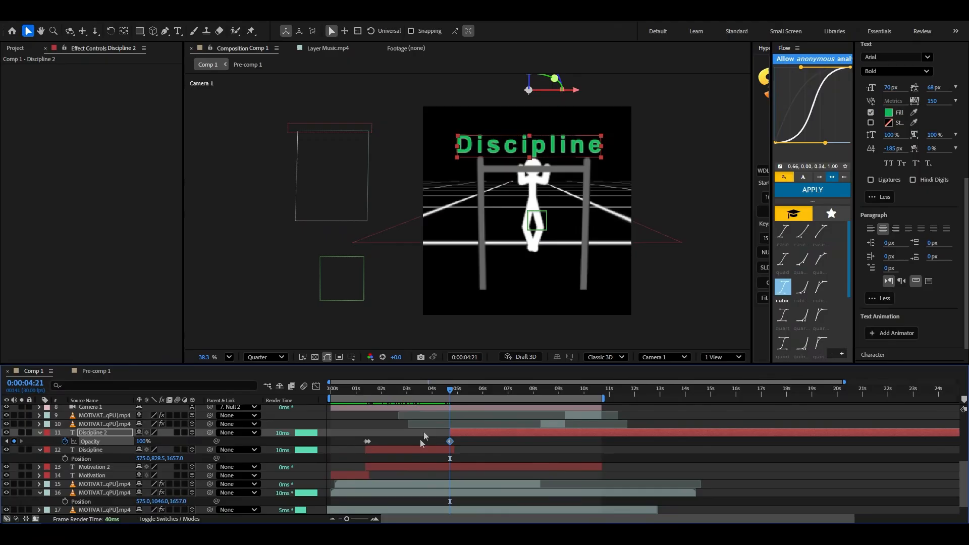
# Step: Fade in the green Discipline 2 text from 0% opacity at 0:00:04:21 to 100% at 0:00:04:26, deleting its two earlier opacity keyframes
pyautogui.click(422, 450)
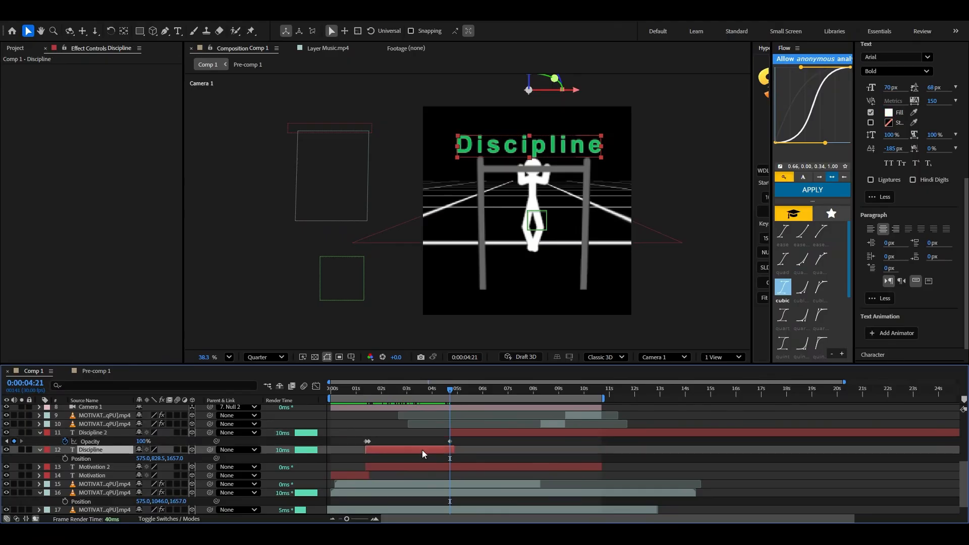
pyautogui.press('pagedown')
pyautogui.press('pagedown')
pyautogui.press('pagedown')
pyautogui.press('pagedown')
pyautogui.press('pagedown')
pyautogui.click(140, 441)
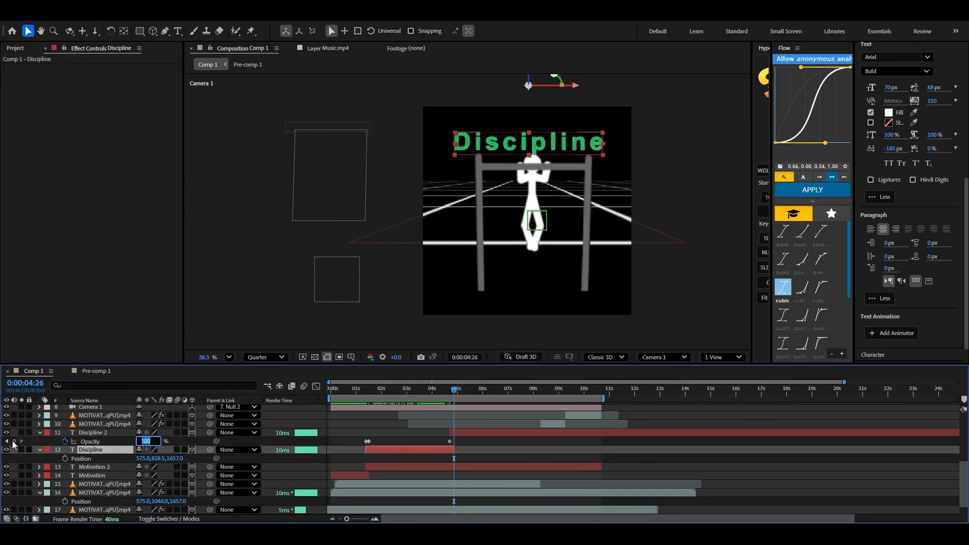
pyautogui.click(13, 441)
pyautogui.click(7, 441)
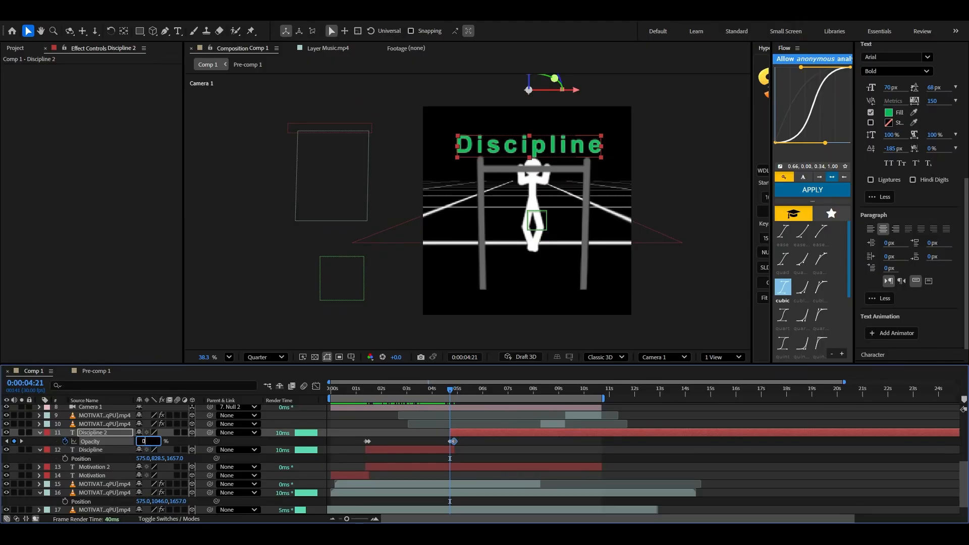
pyautogui.press('Return')
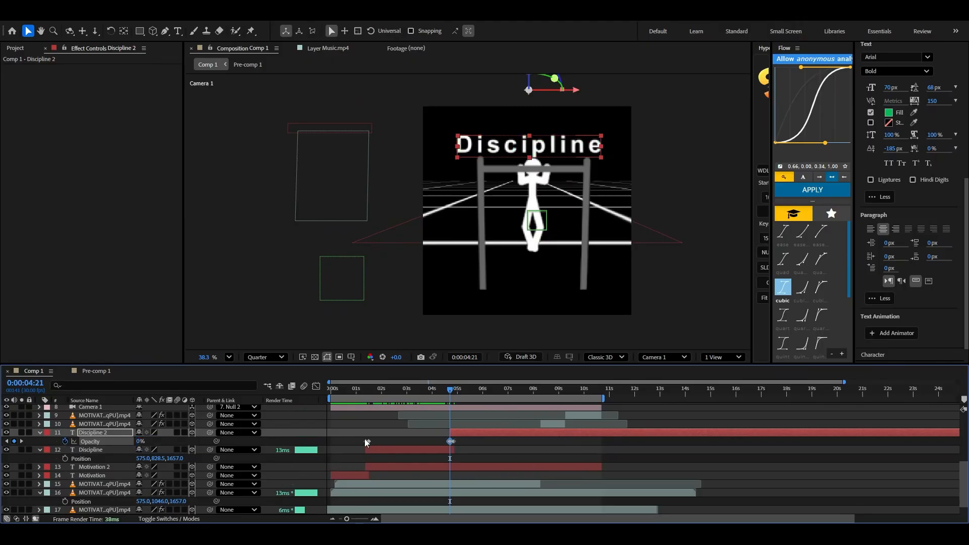
pyautogui.moveTo(346, 431); pyautogui.dragTo(388, 444)
pyautogui.press('Delete')
# Step: Create an Obsession title from a text copy above the third bar at 118, 951, 832 and colour its split-off Obsession 2 layer red
pyautogui.moveTo(449, 389); pyautogui.dragTo(501, 414)
pyautogui.hotkey('ctrl', 'd')
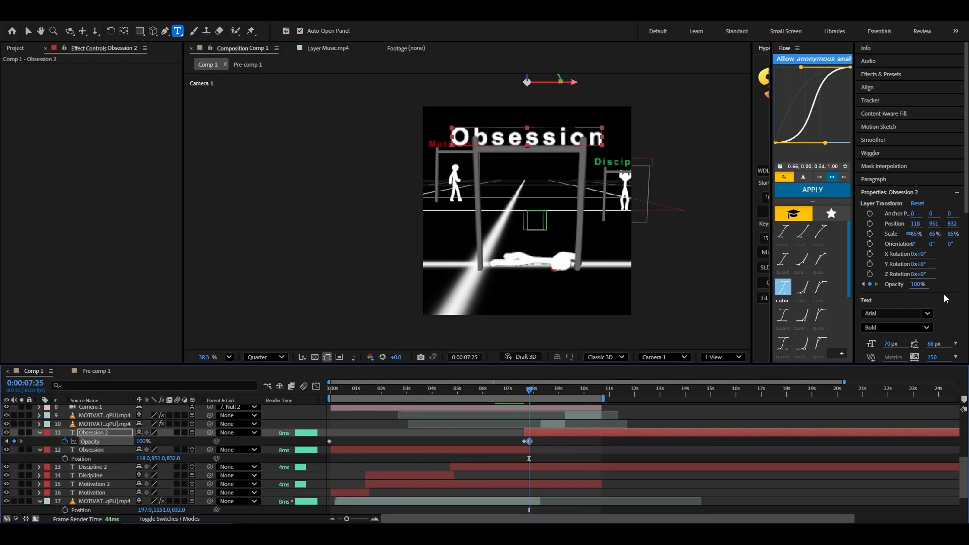
pyautogui.scroll(-5, 946, 298)
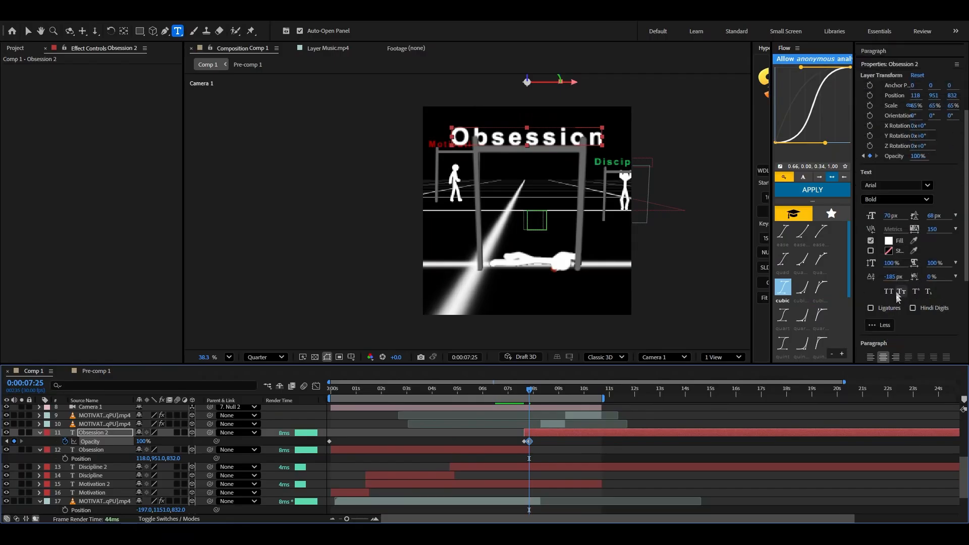
pyautogui.click(889, 241)
pyautogui.click(768, 234)
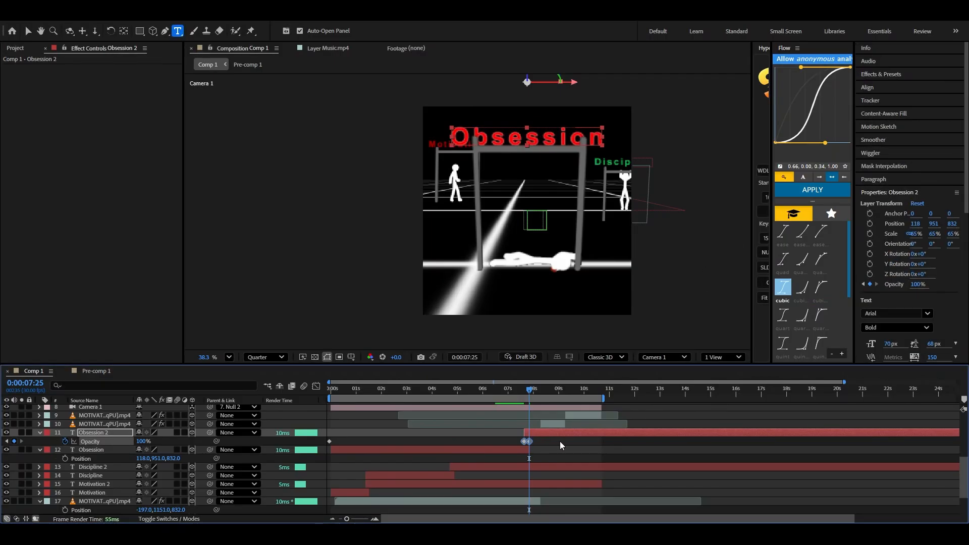
# Step: Split the red Obsession 2 text layer at 0:00:08:25
pyautogui.moveTo(531, 393); pyautogui.dragTo(555, 396)
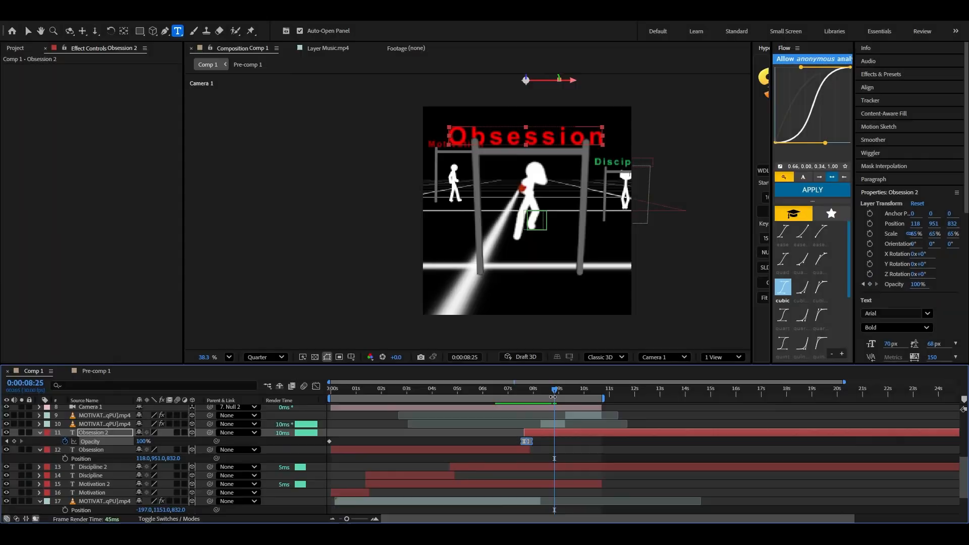
pyautogui.hotkey('ctrl', 'd')
pyautogui.hotkey('ctrl', 'z')
pyautogui.hotkey('ctrl', 'shift', 'd')
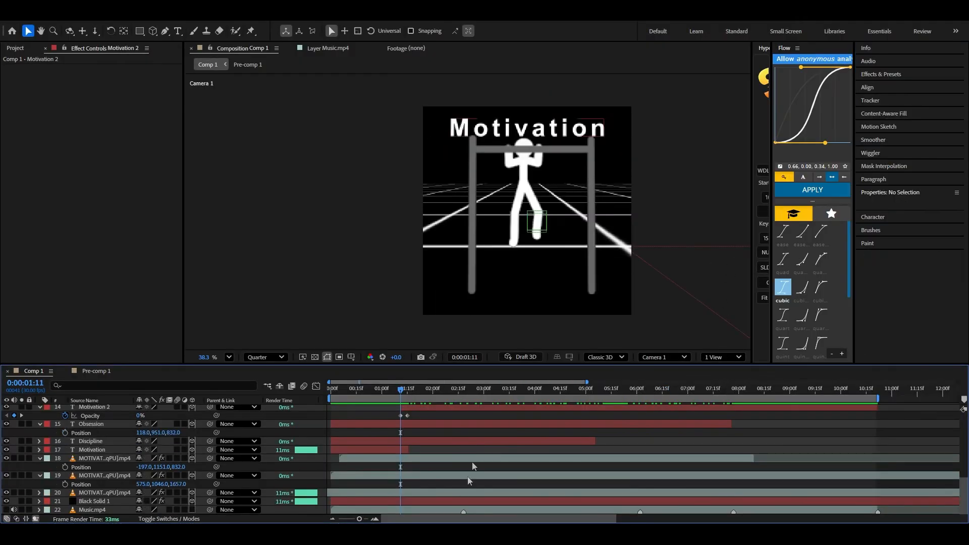
# Step: Keyframe Black Solid 1's BCC+Borders colour from white at 0:00:01:11 to the Motivation 2 text's red at 0:00:01:15
pyautogui.click(430, 502)
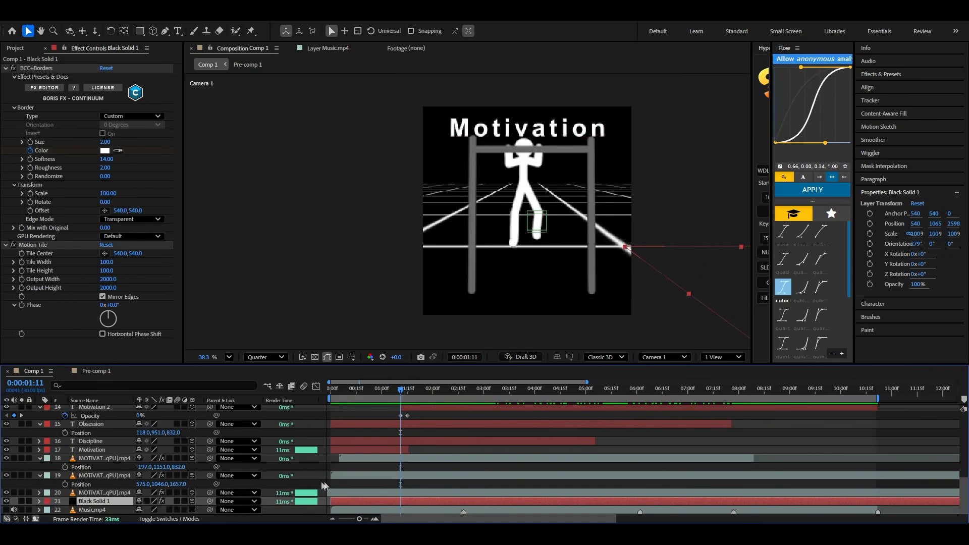
pyautogui.press('e')
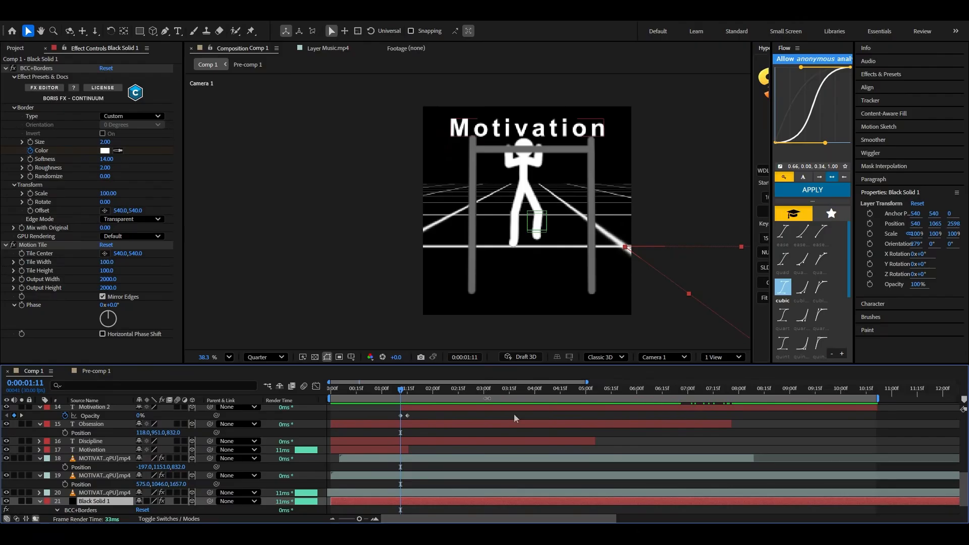
pyautogui.scroll(-2, 514, 414)
pyautogui.scroll(4, 417, 423)
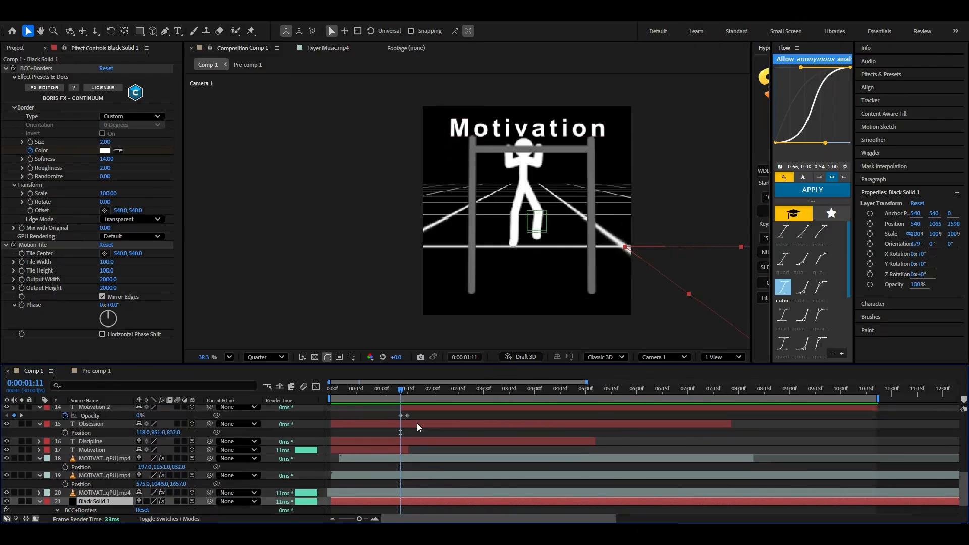
pyautogui.moveTo(401, 397); pyautogui.dragTo(409, 392)
pyautogui.click(411, 433)
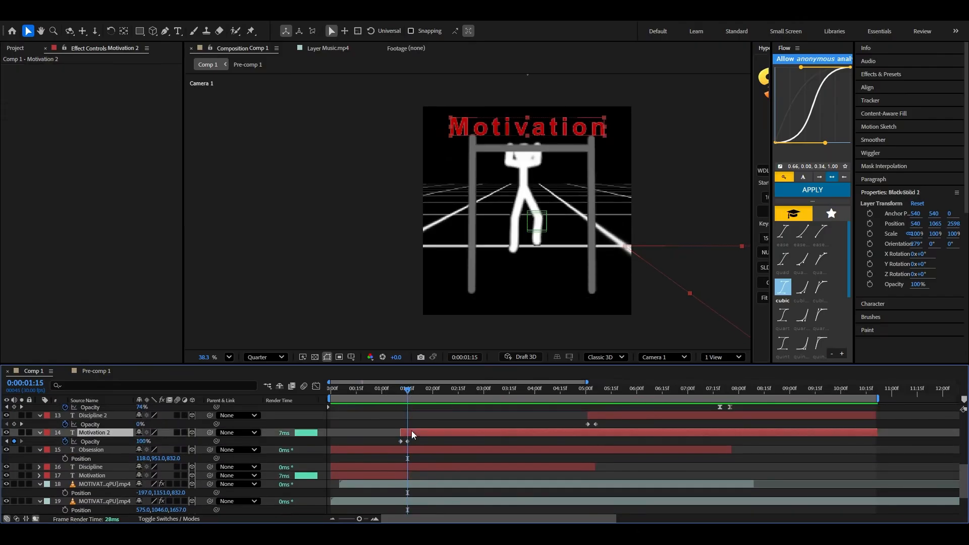
pyautogui.scroll(-3, 917, 302)
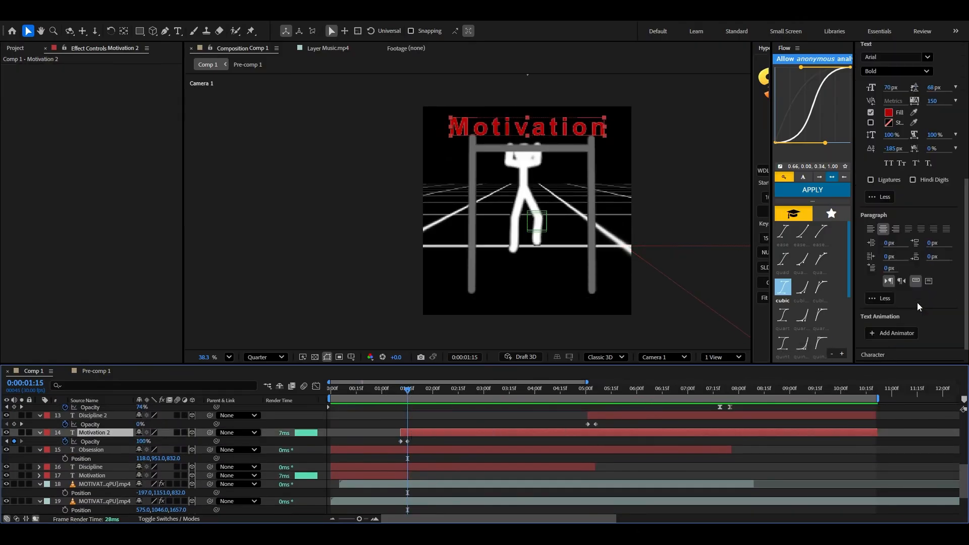
pyautogui.click(889, 114)
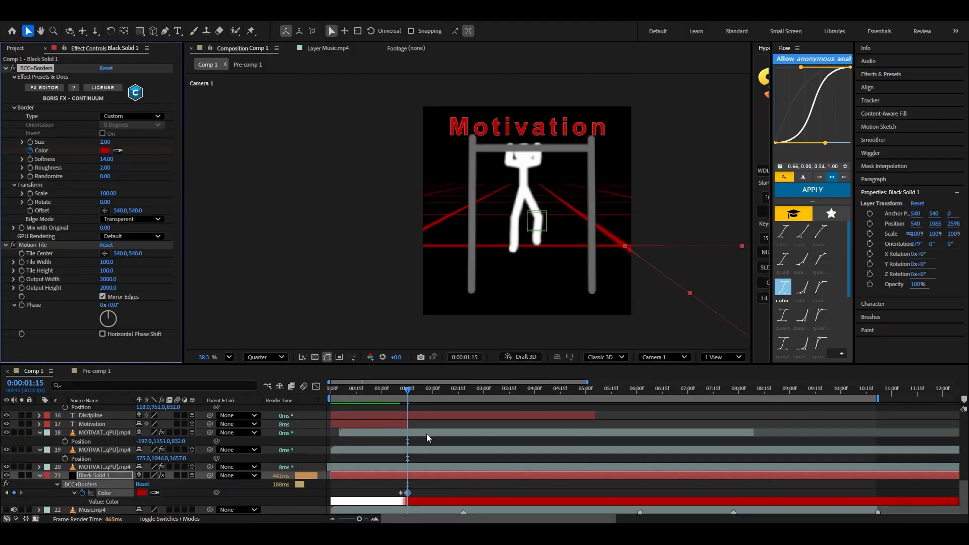
# Step: Hold the floor grid's red border colour until about 0:00:02:15 and keyframe it back to white at 0:00:02:25
pyautogui.moveTo(407, 394); pyautogui.dragTo(476, 396)
pyautogui.click(105, 151)
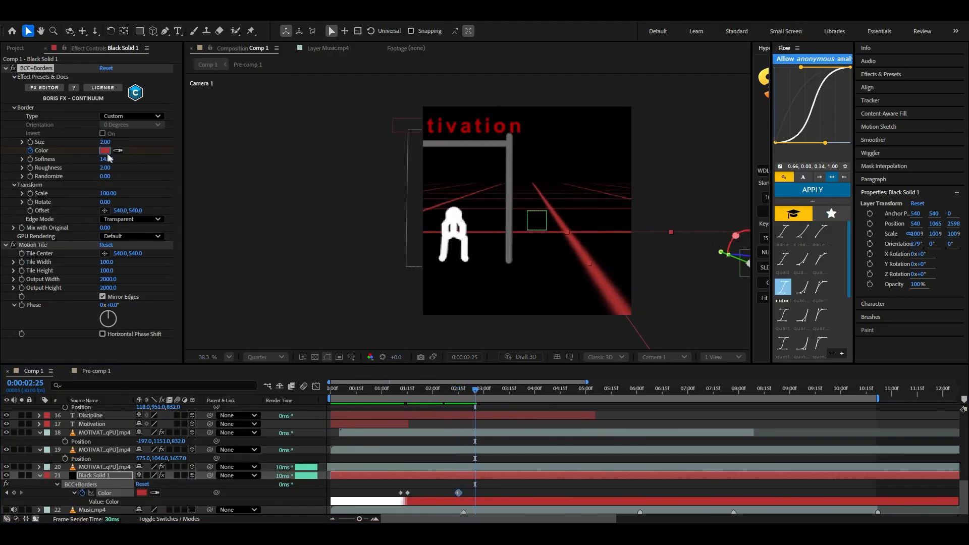
pyautogui.moveTo(602, 276); pyautogui.dragTo(547, 228)
pyautogui.click(796, 257)
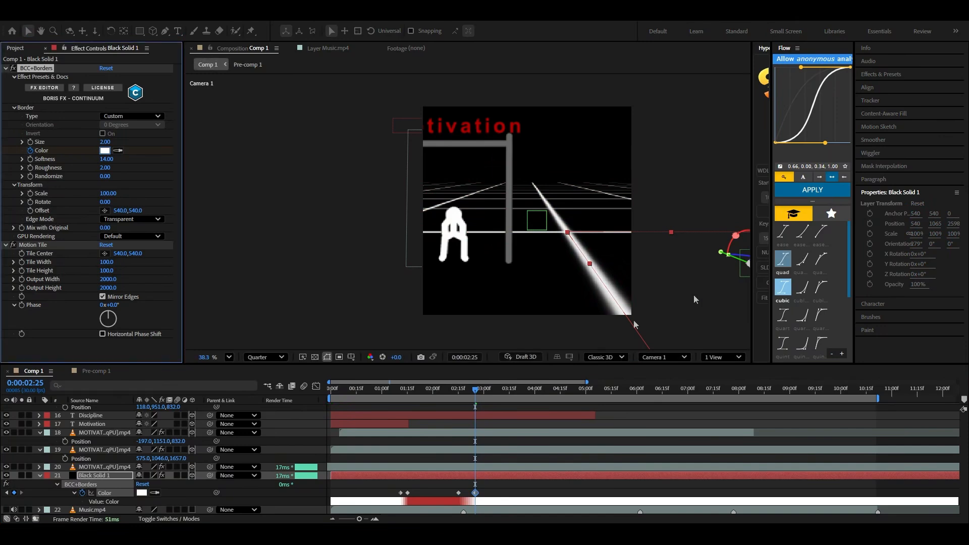
# Step: Apply Easy Ease to the floor grid's white and red border colour keyframes
pyautogui.moveTo(475, 396); pyautogui.dragTo(495, 396)
pyautogui.press('F9')
pyautogui.moveTo(395, 488); pyautogui.dragTo(492, 492)
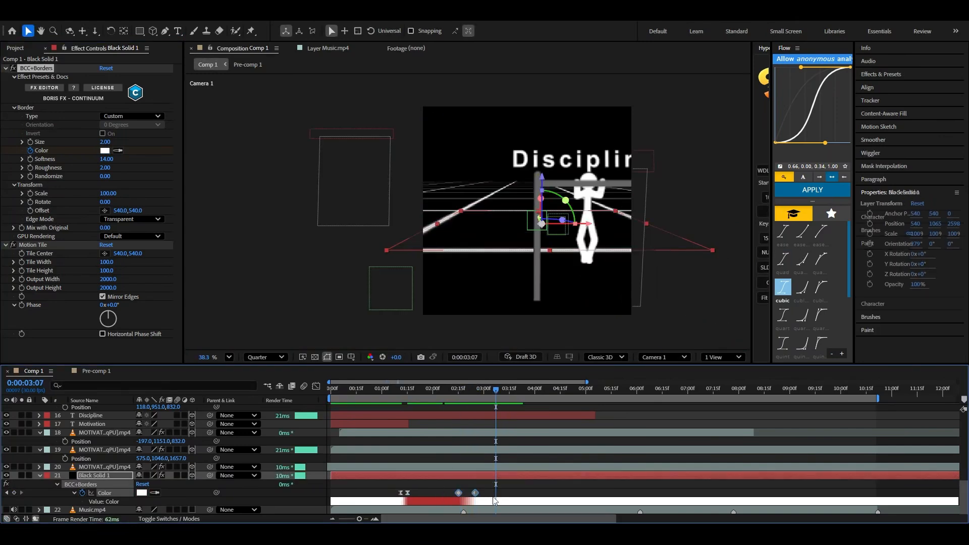
pyautogui.press('F9')
# Step: Keyframe Black Solid 1's border colour from white at 0:00:05:01 to the Discipline 2 text's green at 0:00:05:06
pyautogui.moveTo(443, 395); pyautogui.dragTo(614, 458)
pyautogui.click(495, 483)
pyautogui.press('j')
pyautogui.press('j')
pyautogui.click(604, 476)
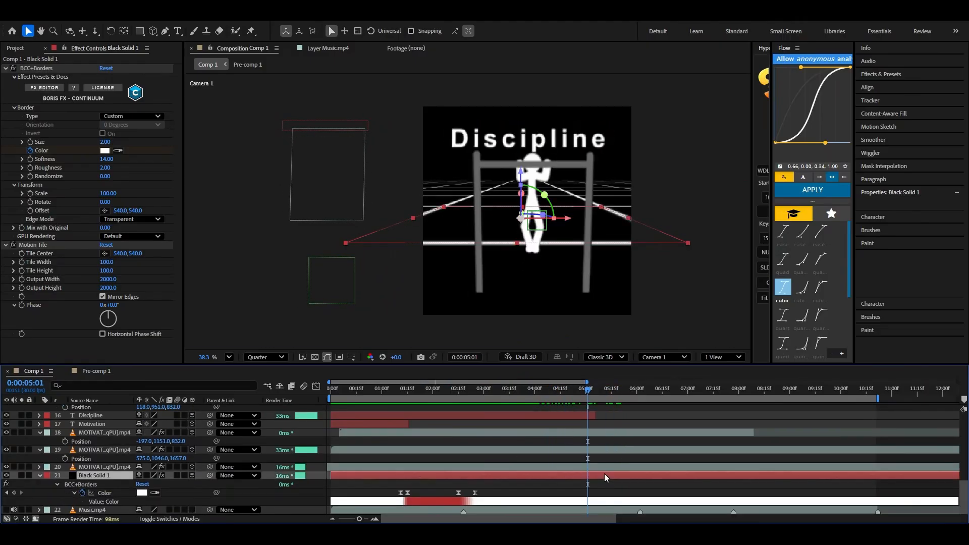
pyautogui.click(85, 485)
pyautogui.press('k')
pyautogui.scroll(3, 684, 491)
pyautogui.click(614, 441)
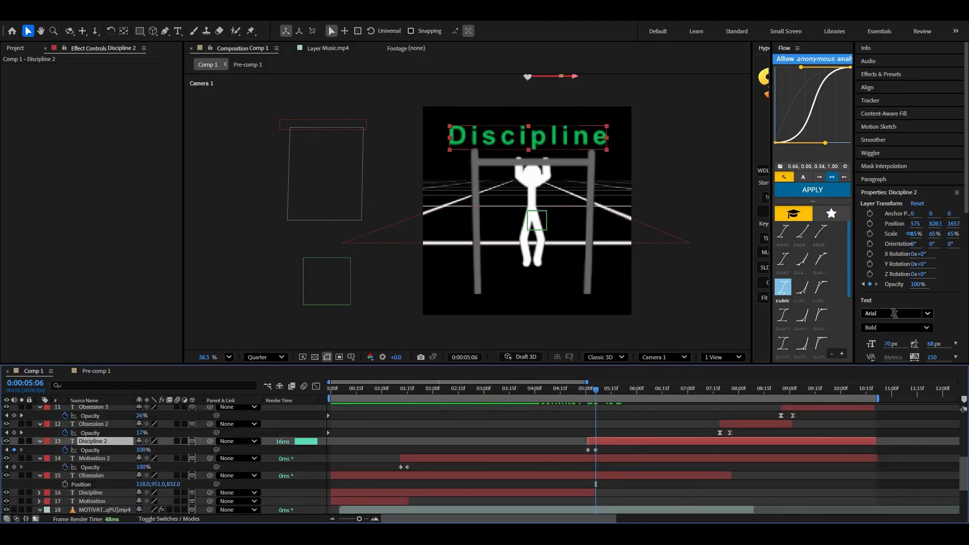
pyautogui.scroll(-4, 901, 189)
pyautogui.click(793, 285)
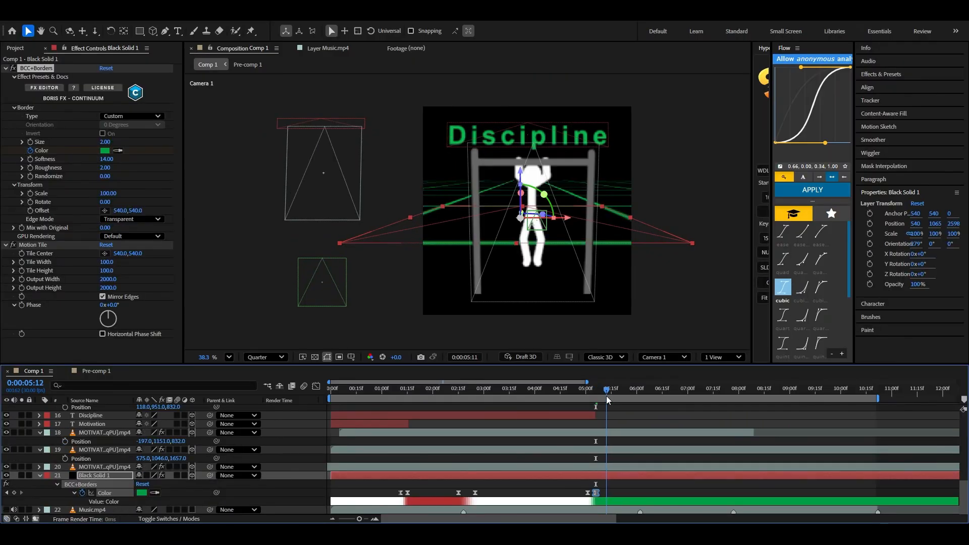
# Step: Keyframe the grid's border colour from green back to white, and from white at 0:00:07:19 to the Obsession 2 text's red
pyautogui.moveTo(607, 395); pyautogui.dragTo(647, 395)
pyautogui.click(492, 499)
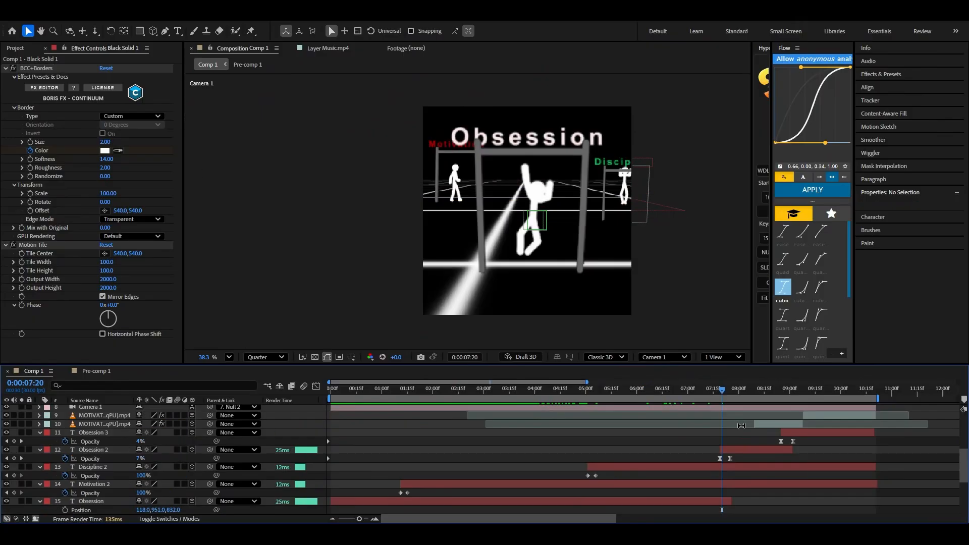
pyautogui.click(719, 388)
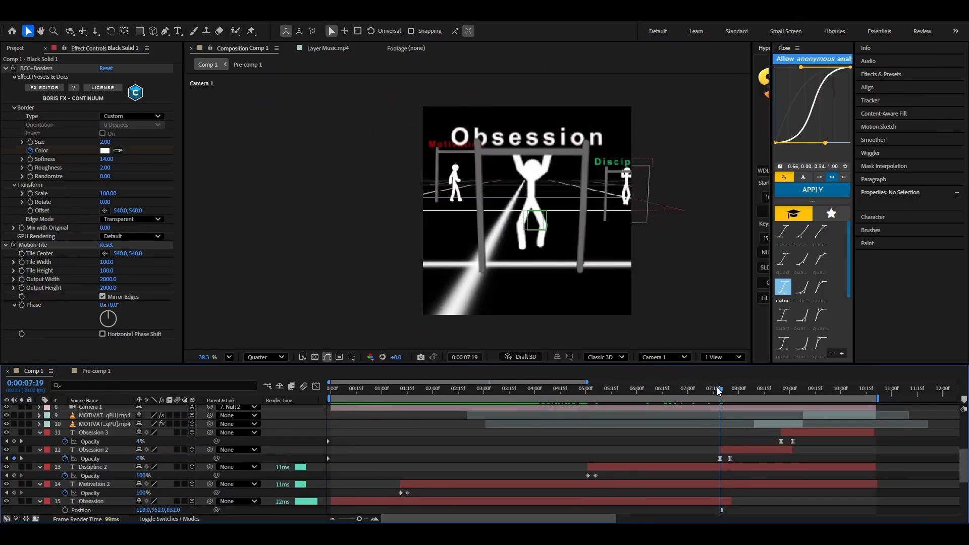
pyautogui.click(730, 450)
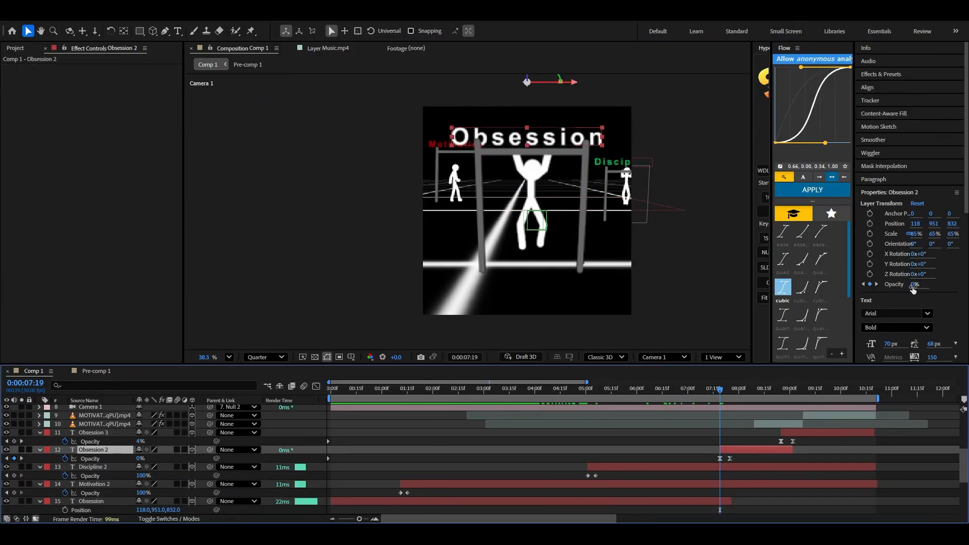
pyautogui.scroll(-3, 783, 461)
pyautogui.click(740, 500)
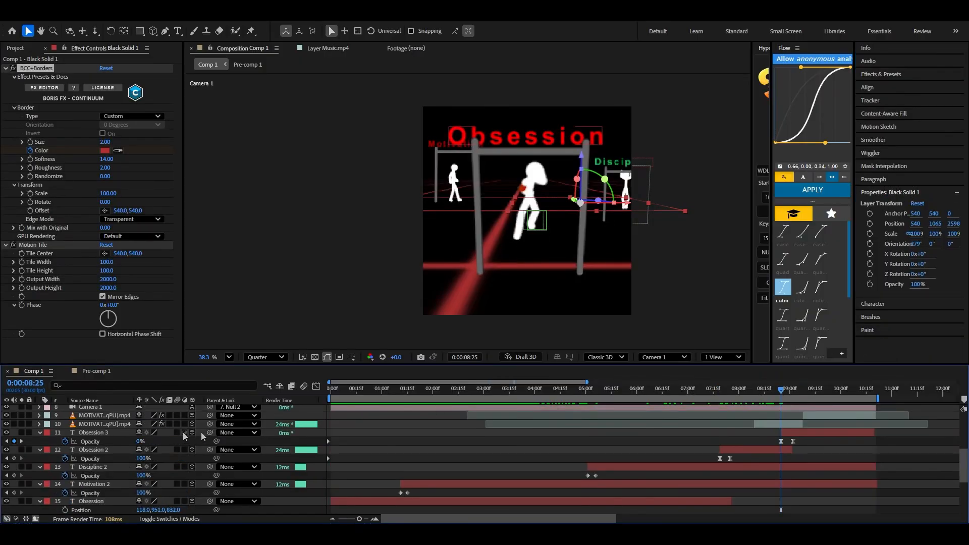
# Step: Keyframe the grid's border colour from red at 0:00:08:25 to the Obsession 3 text's orange at 0:00:09:02
pyautogui.scroll(-4, 750, 482)
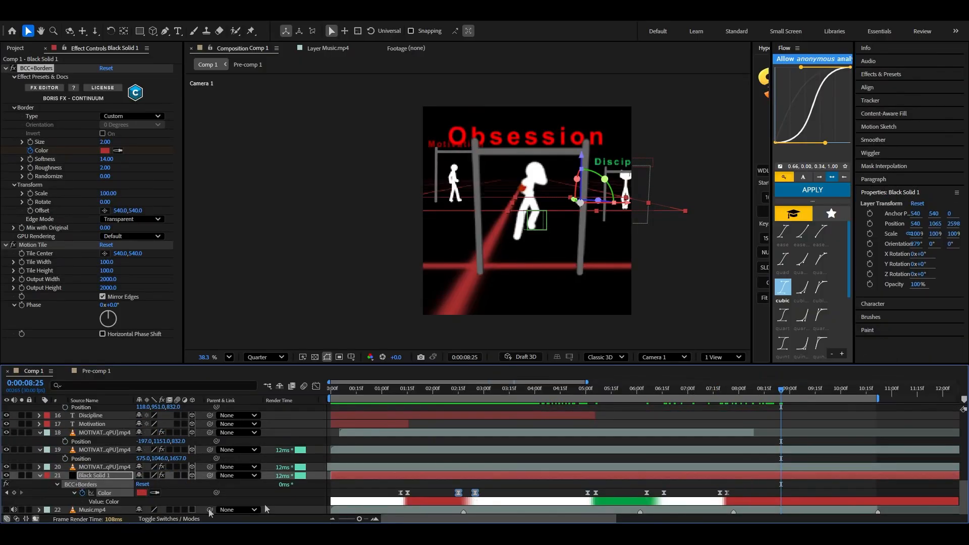
pyautogui.click(796, 458)
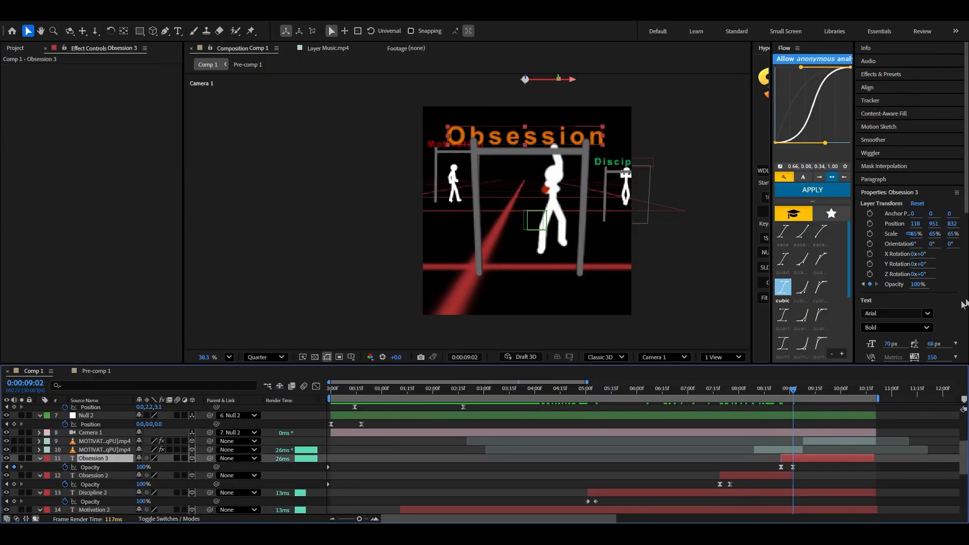
pyautogui.scroll(-5, 915, 300)
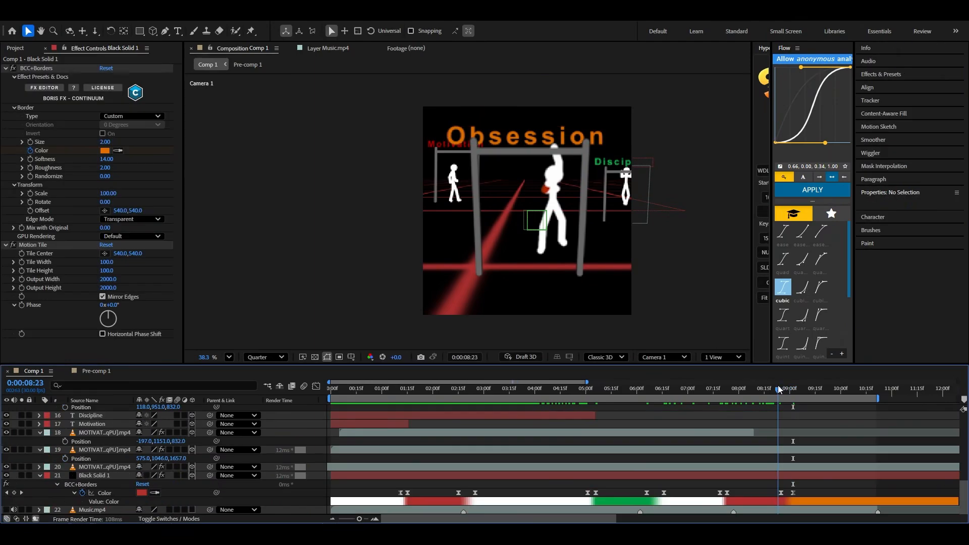
# Step: Play the composition from the beginning to review the text and grid colour changes
pyautogui.press('Home')
pyautogui.press('space')
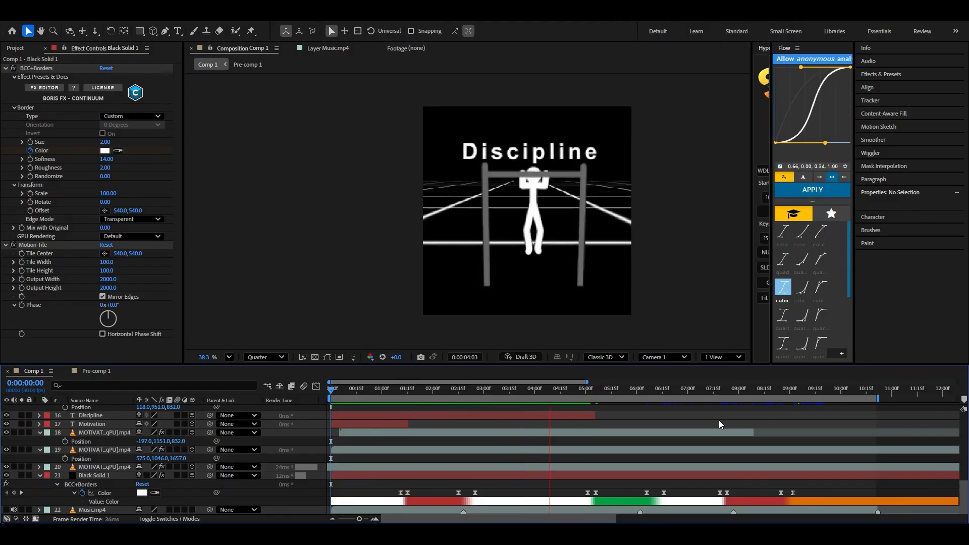
pyautogui.click(589, 388)
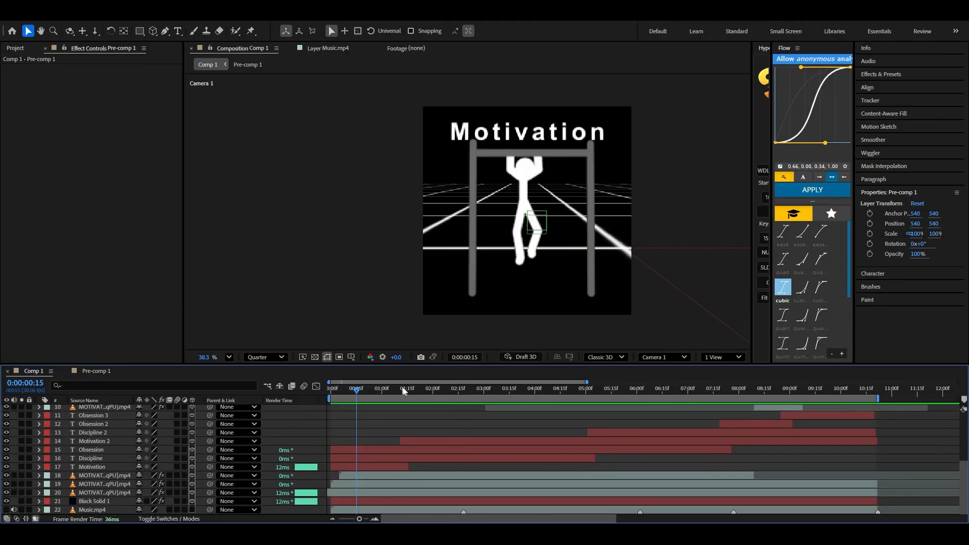
# Step: Duplicate the Discipline 2 text layer at 0:00:05:01 and replace the copy's wording with "Greats"
pyautogui.moveTo(404, 391); pyautogui.dragTo(598, 431)
pyautogui.click(597, 432)
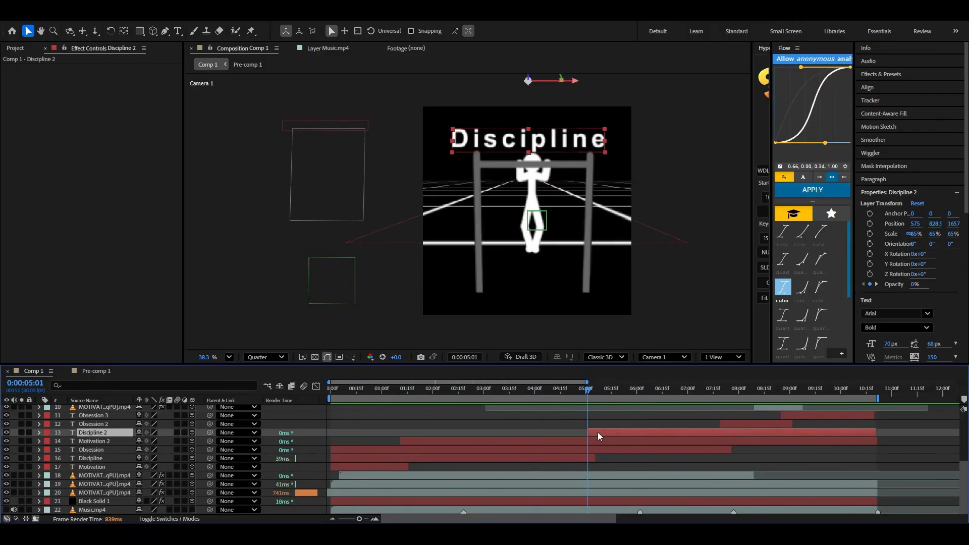
pyautogui.hotkey('ctrl', 'd')
pyautogui.doubleClick(623, 429)
pyautogui.write('Great')
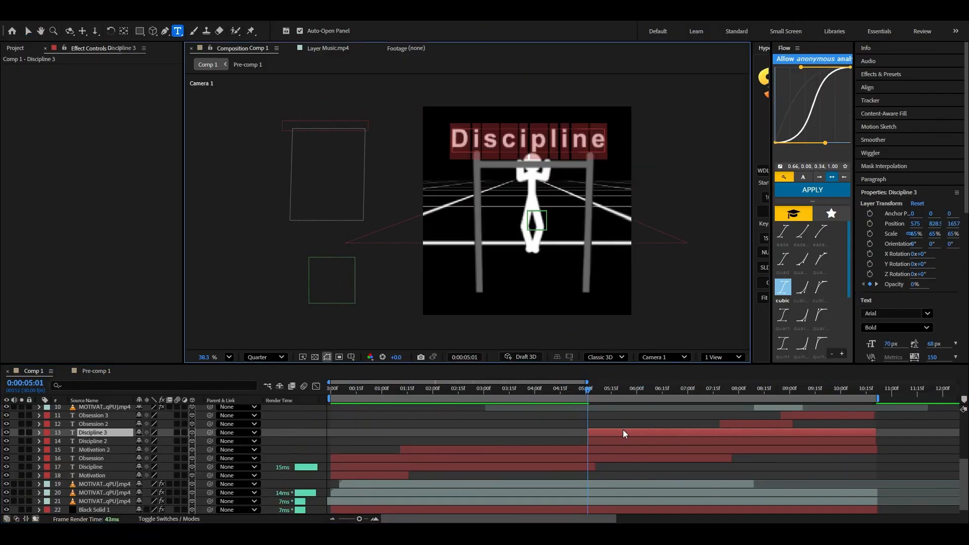
pyautogui.write('s')
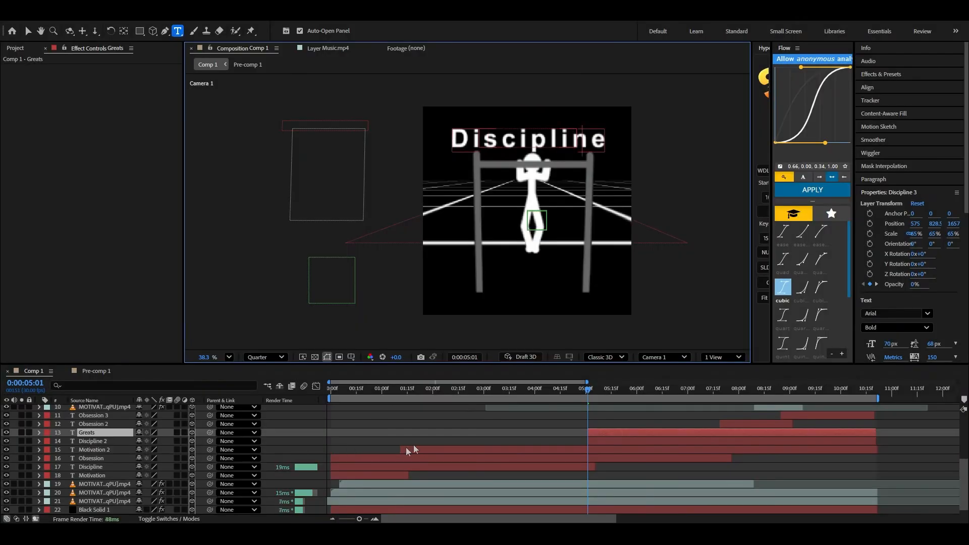
# Step: Shift the Greats text to X position 515 and scale it to 39%
pyautogui.click(603, 431)
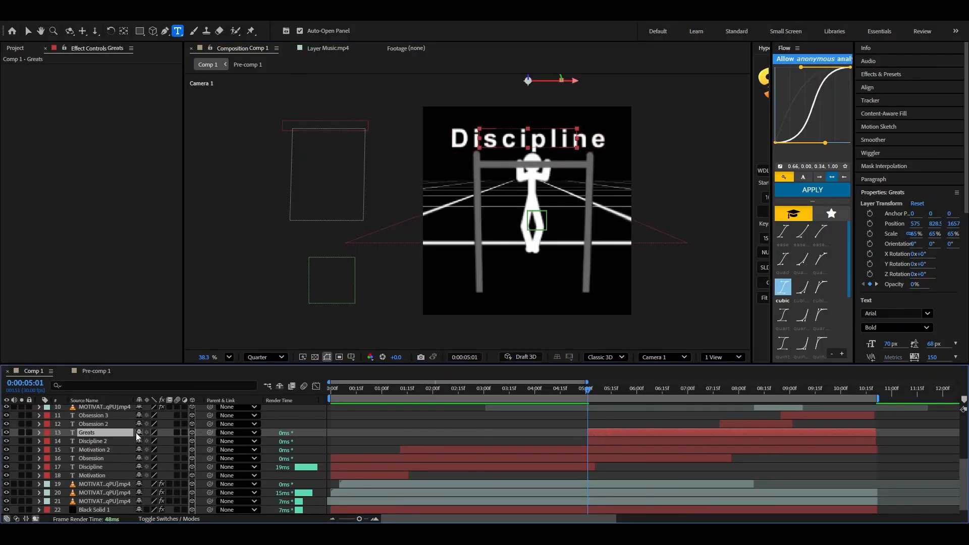
pyautogui.press('p')
pyautogui.moveTo(144, 442); pyautogui.dragTo(132, 442)
pyautogui.moveTo(146, 441); pyautogui.dragTo(275, 444)
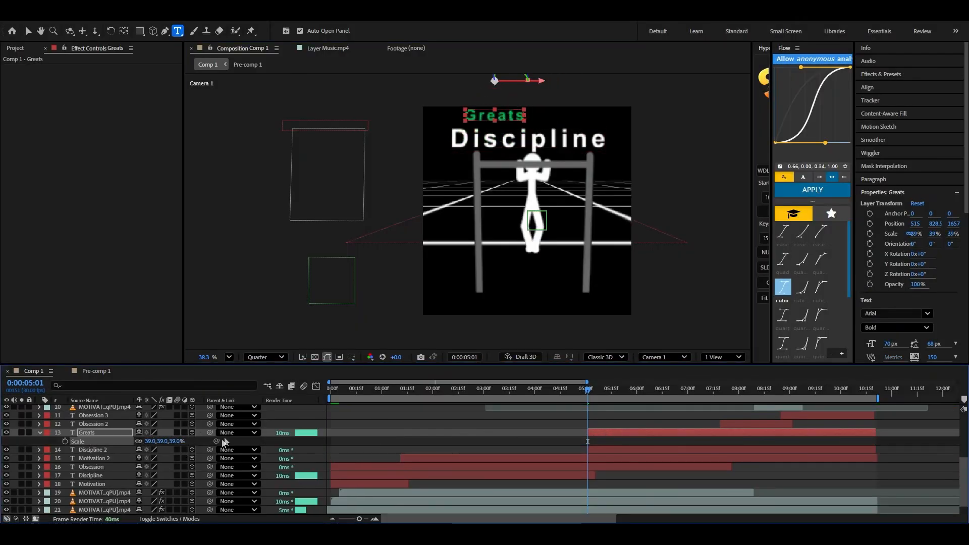
# Step: Replace the duplicated Great text starting at 0:00:05:19 with "But.."
pyautogui.press('p')
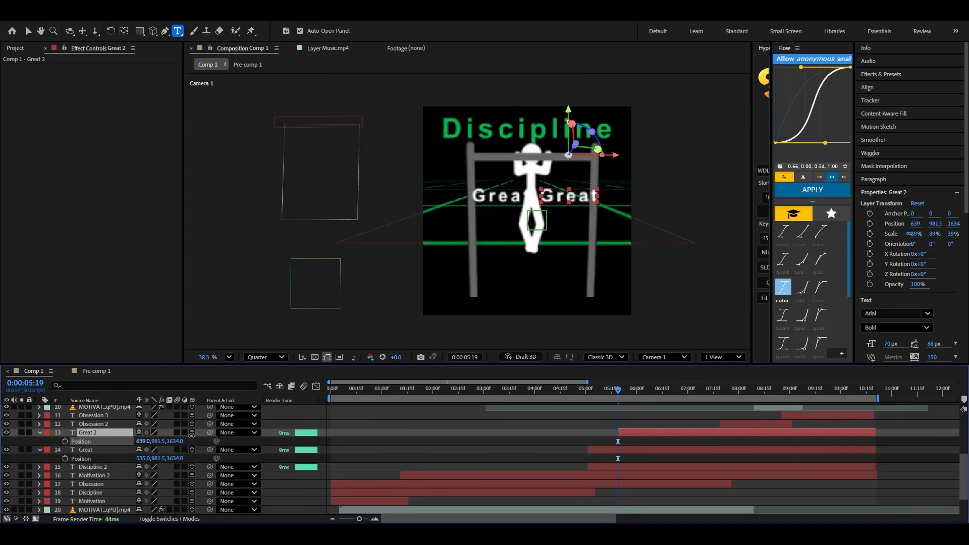
pyautogui.doubleClick(624, 432)
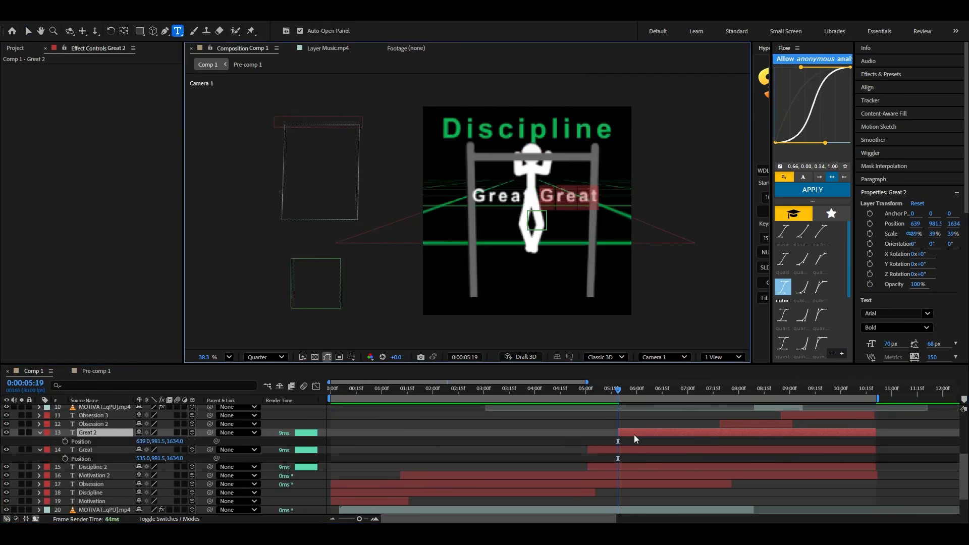
pyautogui.write('but...')
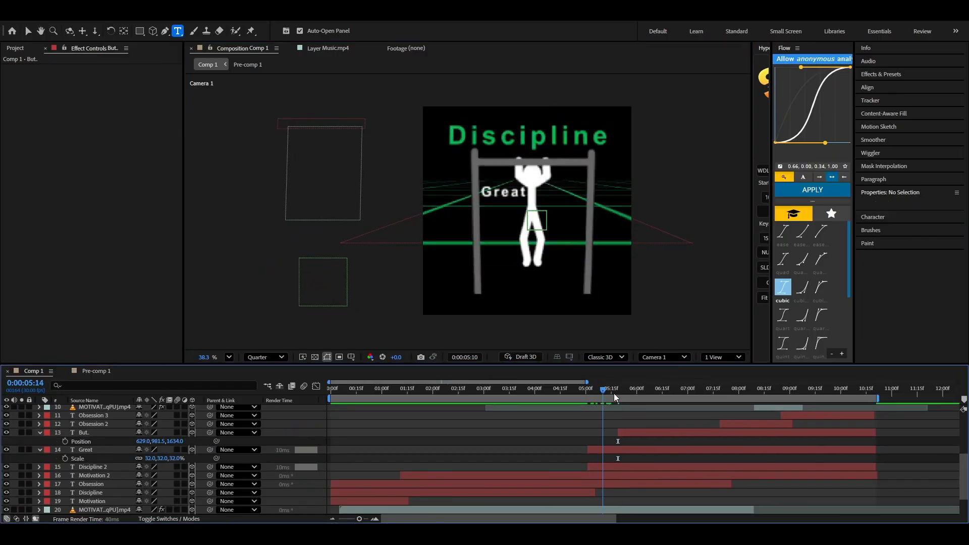
# Step: Paste the Great layer's Motion Tile, Twitch and S_BlurMoCurves effects onto the Motivation 2 text and preview it
pyautogui.moveTo(614, 393); pyautogui.dragTo(588, 408)
pyautogui.click(598, 448)
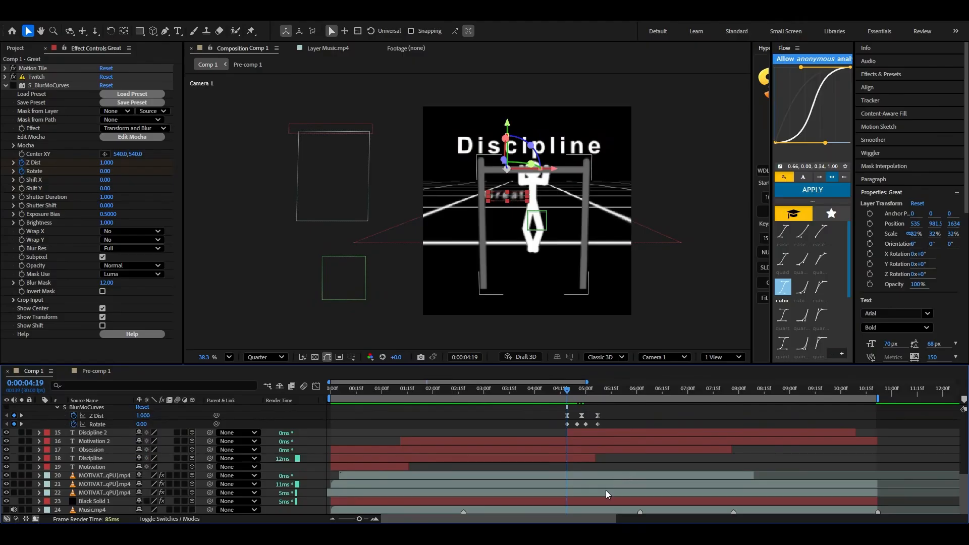
pyautogui.click(589, 502)
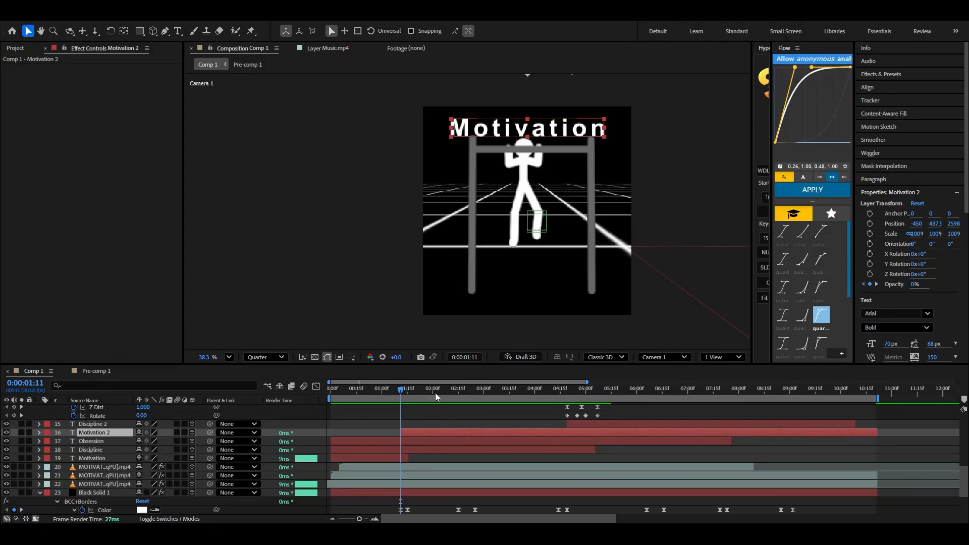
pyautogui.hotkey('ctrl', 'v')
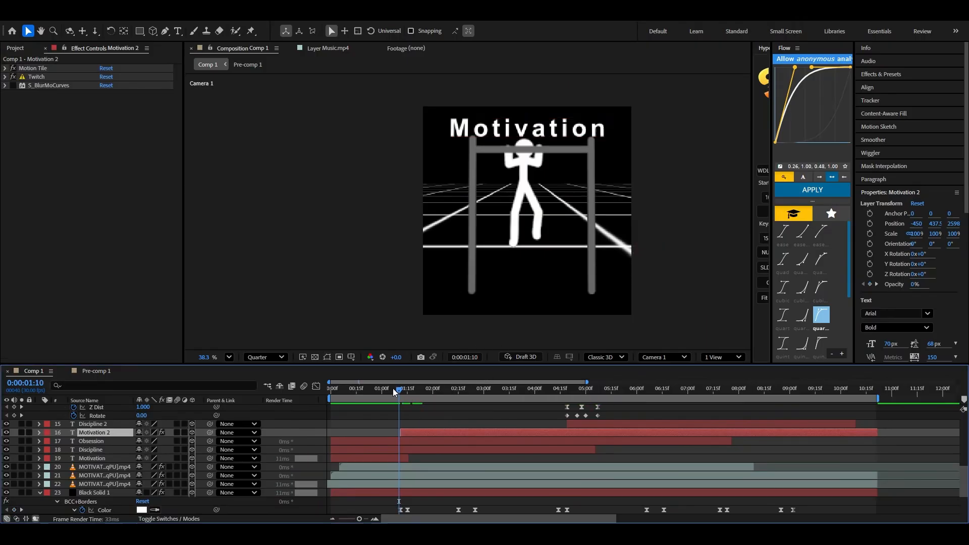
pyautogui.press('space')
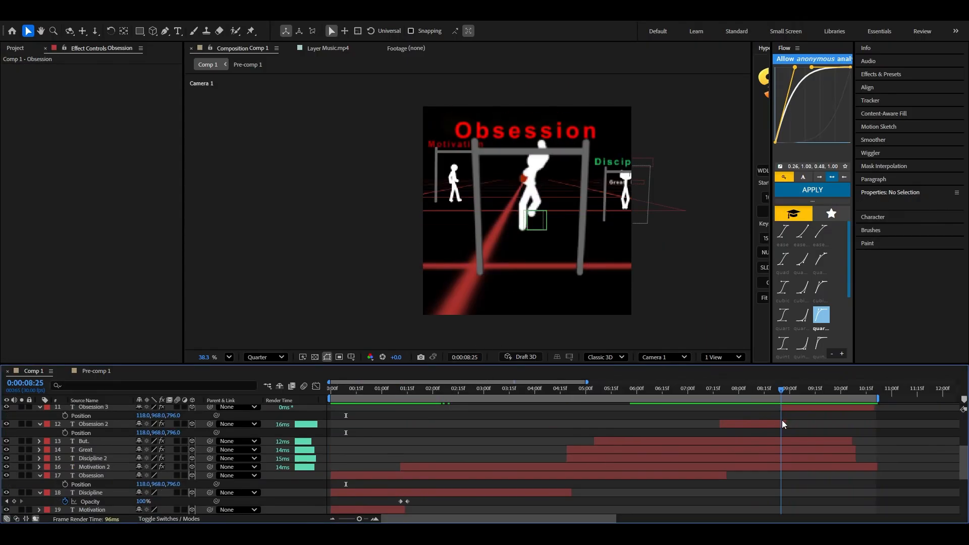
# Step: Add an adjustment layer above the Obsession figure clips and trim it to a few frames starting at 0:00:09:11
pyautogui.scroll(5, 771, 426)
pyautogui.scroll(-3, 779, 435)
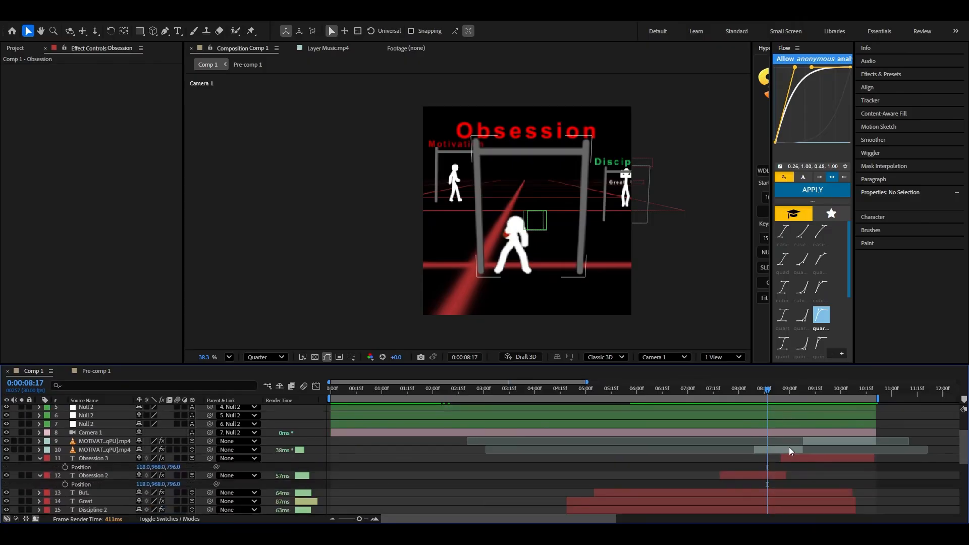
pyautogui.click(789, 446)
pyautogui.click(650, 441)
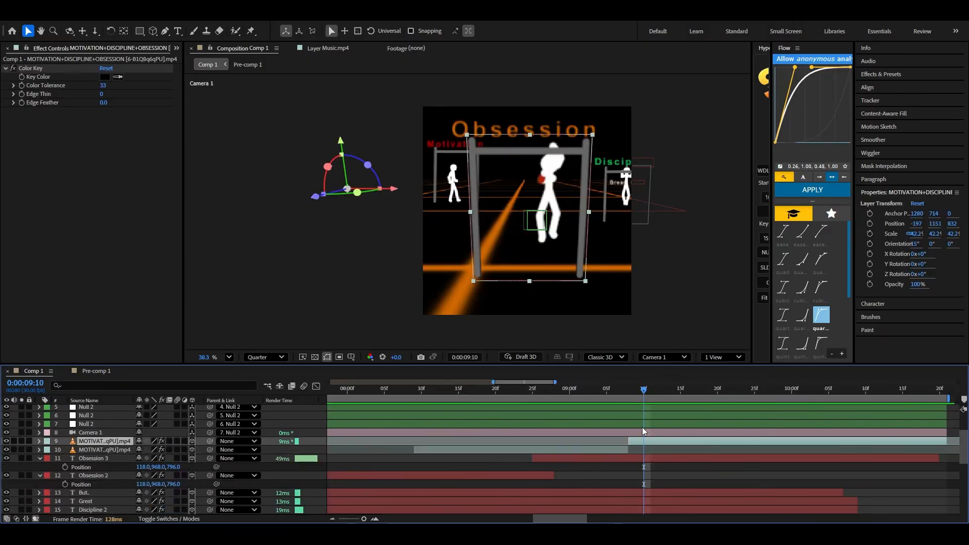
pyautogui.press('pageup')
pyautogui.moveTo(643, 390); pyautogui.dragTo(651, 391)
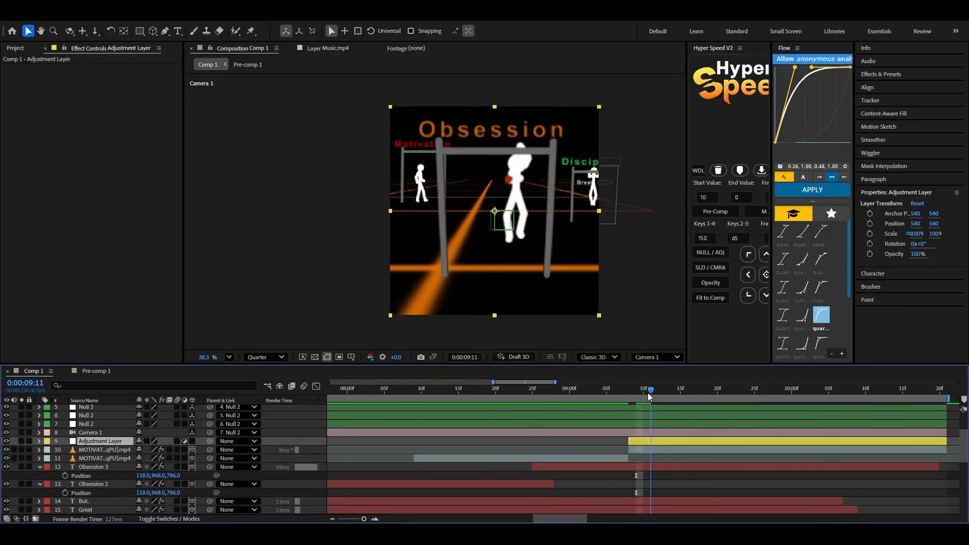
pyautogui.moveTo(629, 441); pyautogui.dragTo(650, 441)
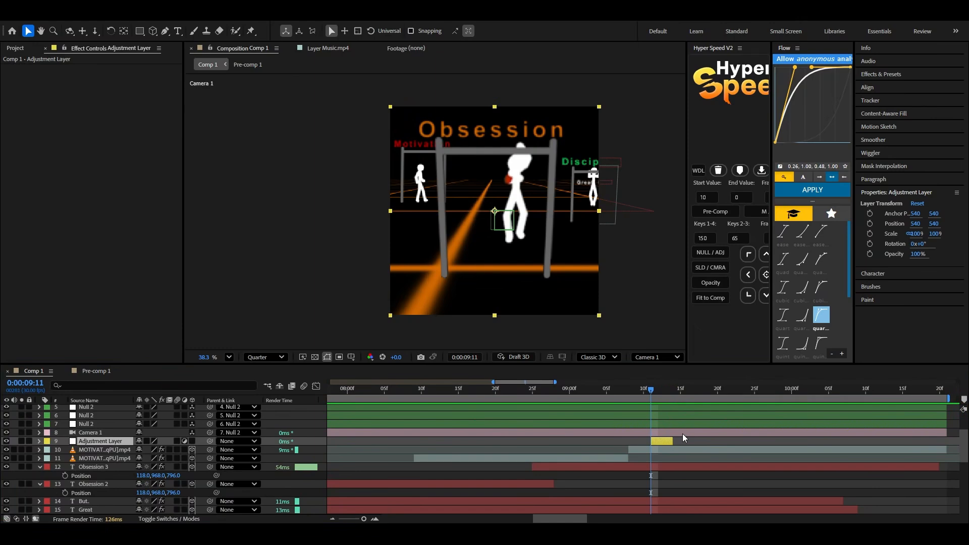
# Step: Apply Black & White and BCC Directional Blur to the adjustment layer, with blur amount 32, angle 171° and spread 20
pyautogui.hotkey('ctrl', 'alt', 'shift', 'e')
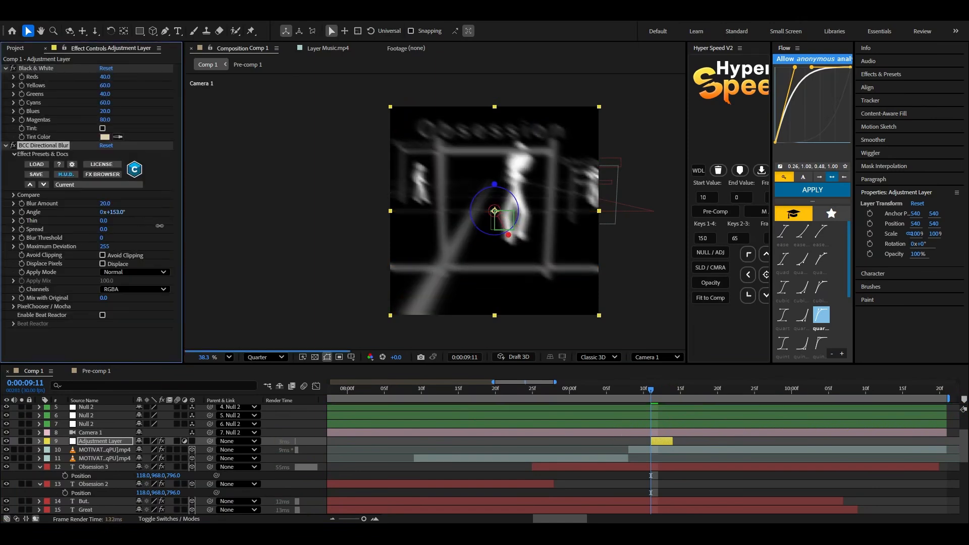
pyautogui.click(115, 212)
pyautogui.write('18')
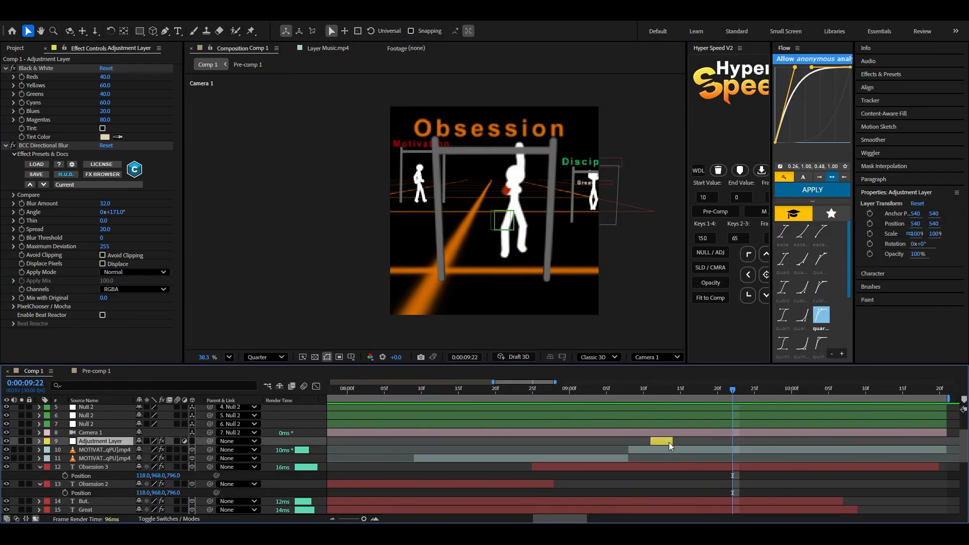
# Step: Duplicate the short adjustment layer and place the copies at further points of the Obsession figure's movement, starting from 0:00:09:22
pyautogui.hotkey('ctrl', 'd')
pyautogui.moveTo(668, 442); pyautogui.dragTo(751, 446)
pyautogui.moveTo(734, 389); pyautogui.dragTo(779, 403)
pyautogui.hotkey('ctrl', 'd')
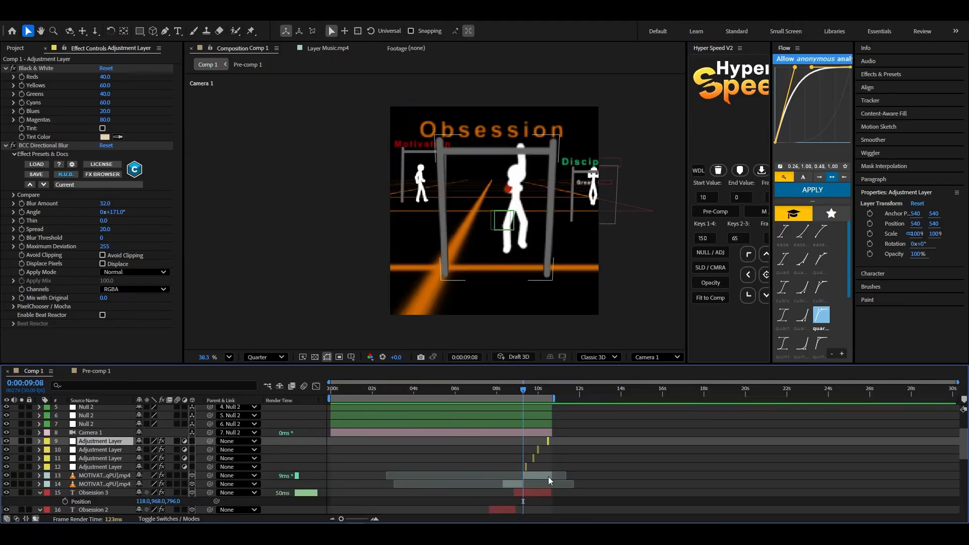
pyautogui.click(548, 477)
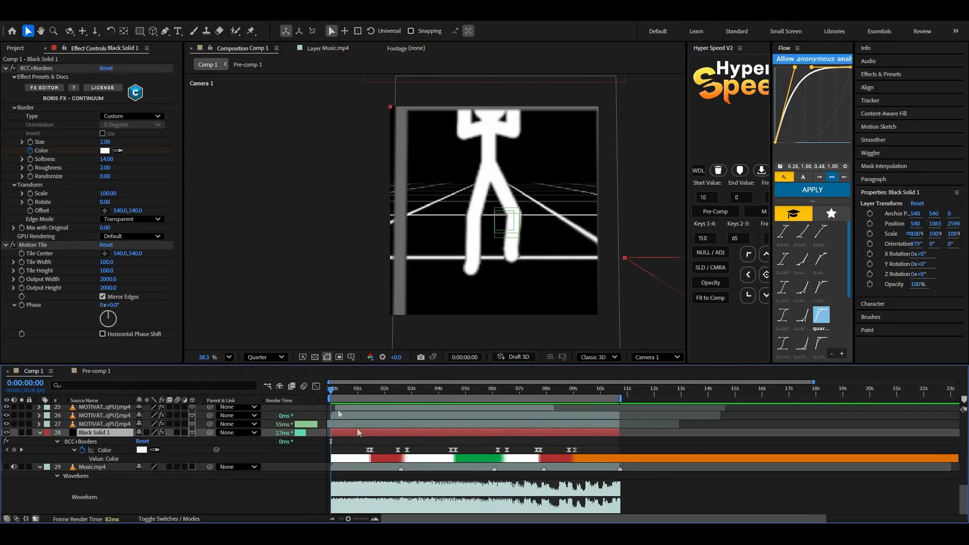
# Step: Collapse Black Solid 1's existing effects and add Deep Glow 2 to the grid
pyautogui.click(42, 68)
pyautogui.hotkey('ctrl', 'a')
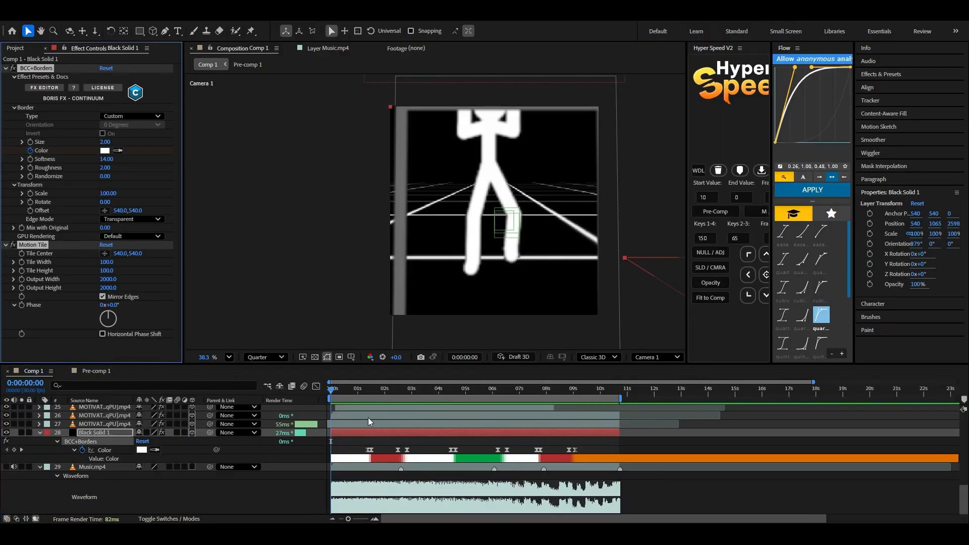
pyautogui.keyDown('ctrl'); pyautogui.click(5, 68); pyautogui.keyUp('ctrl')
pyautogui.click(360, 432)
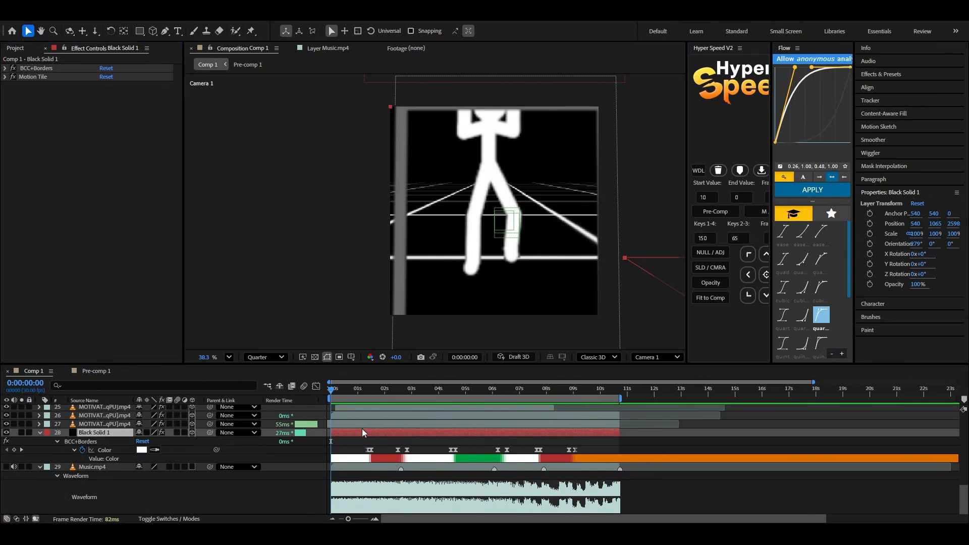
pyautogui.hotkey('ctrl', 'v')
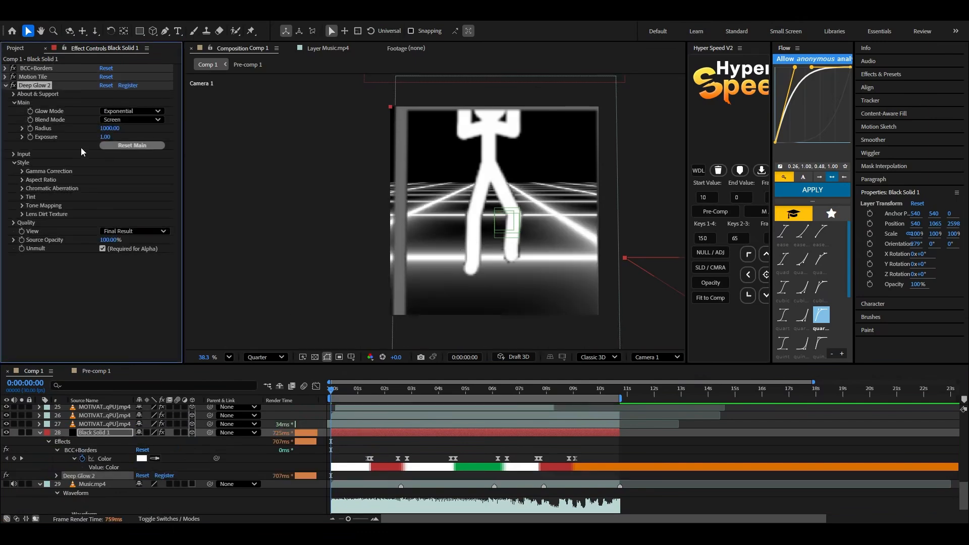
# Step: Set the grid's Deep Glow 2 radius to 500 and exposure to 0.2, and scrub the opening frames
pyautogui.write('500')
pyautogui.press('Return')
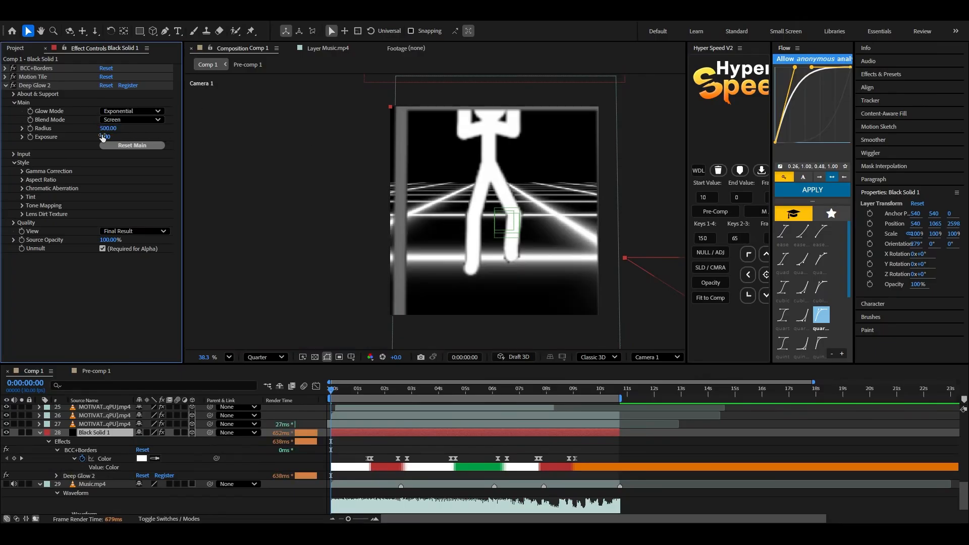
pyautogui.write('0.2')
pyautogui.press('Return')
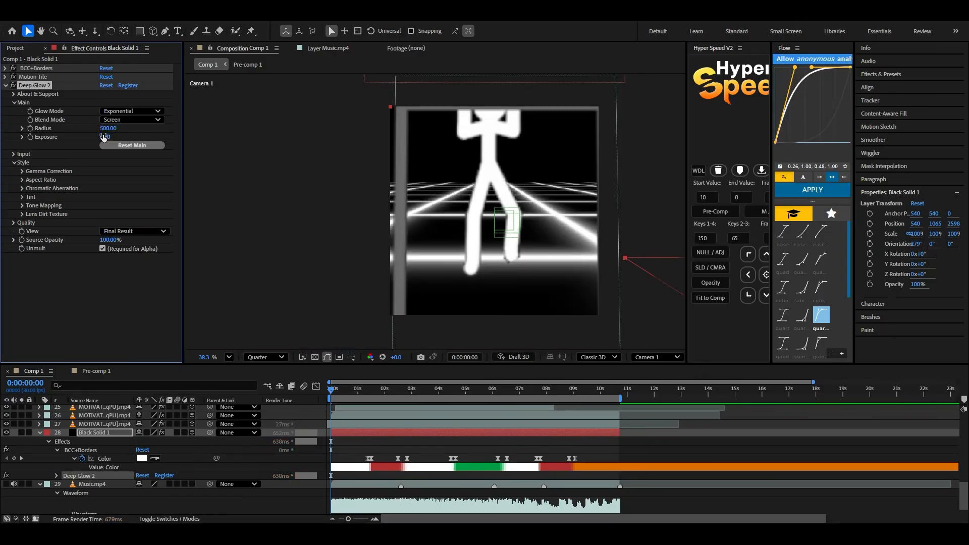
pyautogui.moveTo(353, 383); pyautogui.dragTo(333, 398)
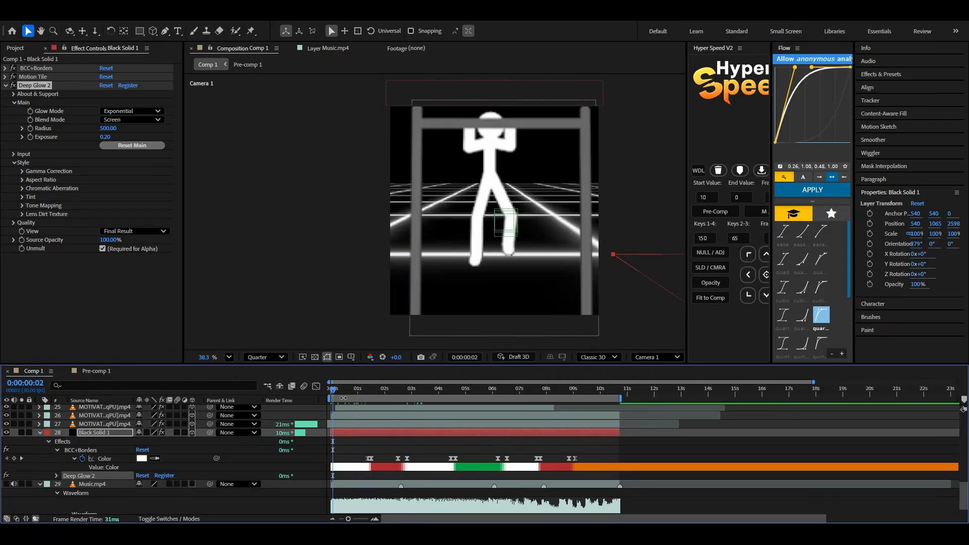
pyautogui.scroll(3, 401, 419)
pyautogui.click(369, 457)
pyautogui.scroll(-2, 346, 458)
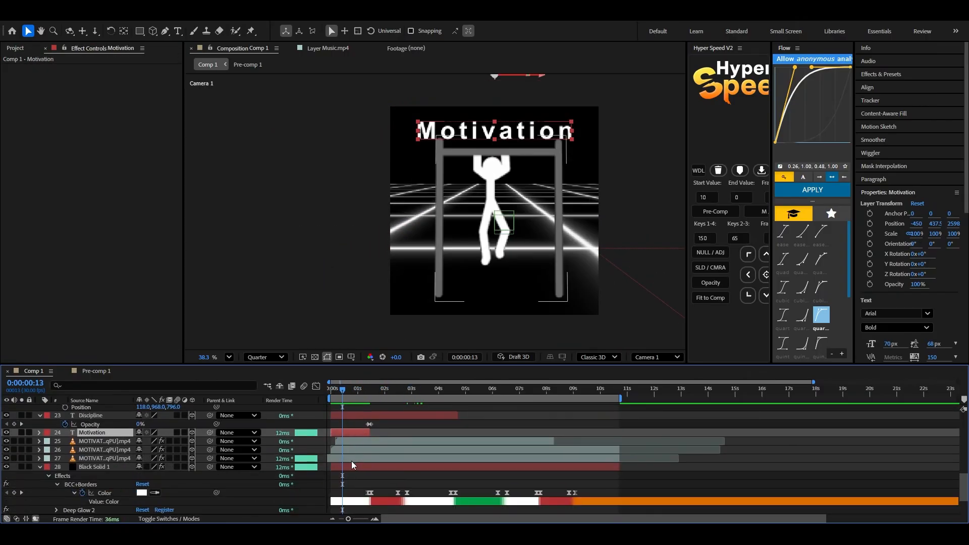
pyautogui.click(349, 457)
pyautogui.scroll(-3, 376, 467)
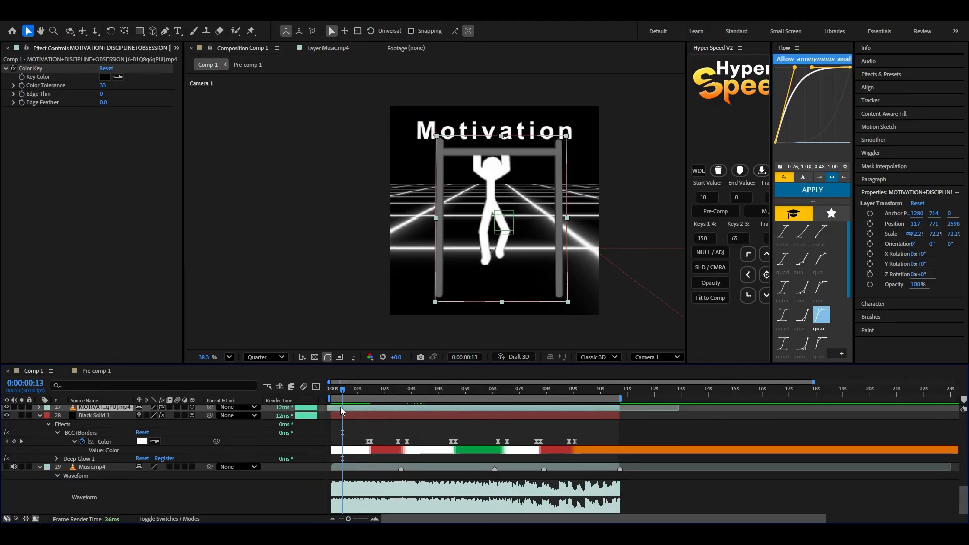
pyautogui.click(348, 415)
pyautogui.scroll(3, 389, 445)
pyautogui.click(368, 457)
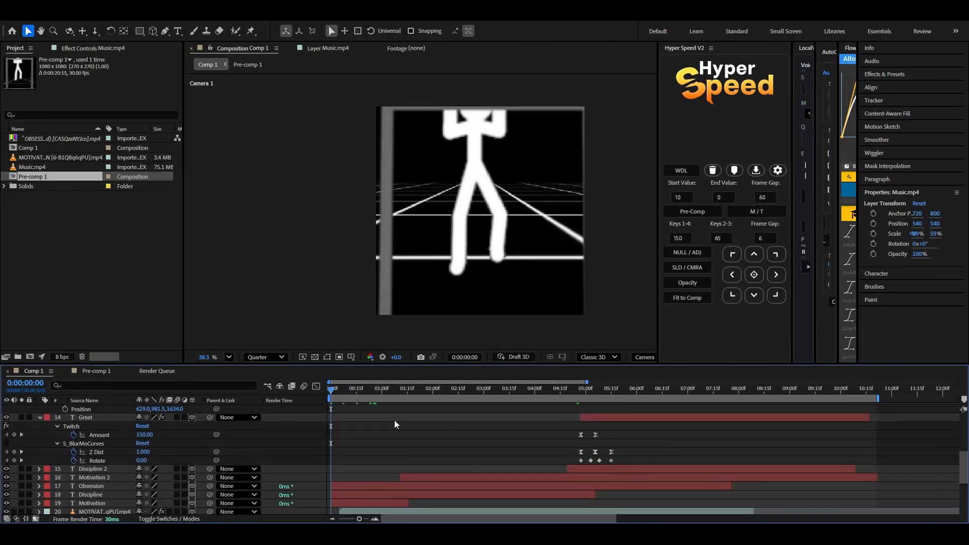
# Step: Paste the Deep Glow 2 effect and two BCC Drop Shadow effects onto the Motivation text layer
pyautogui.scroll(-5, 394, 420)
pyautogui.moveTo(340, 392)
pyautogui.mouseDown()
pyautogui.moveTo(377, 396)
pyautogui.moveTo(328, 383)
pyautogui.mouseUp()
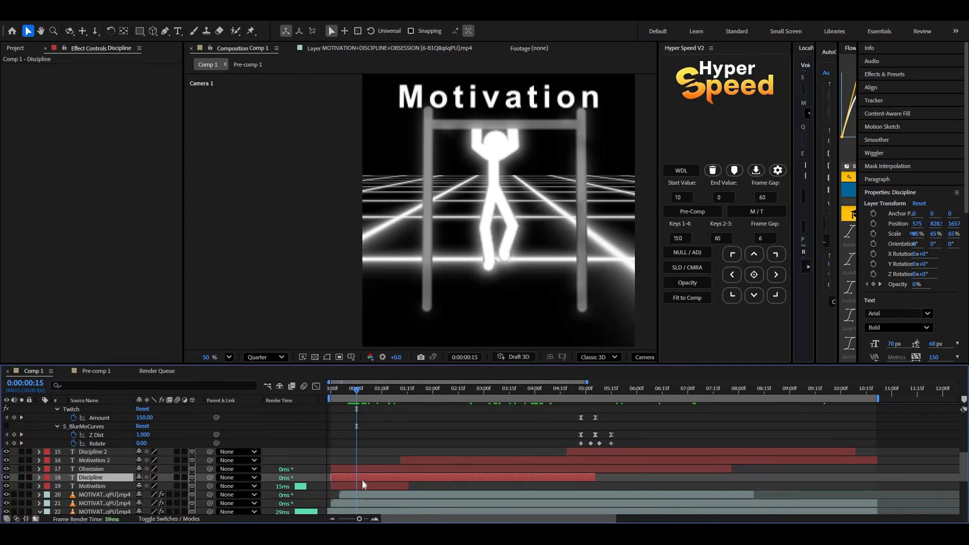
pyautogui.scroll(-3, 362, 482)
pyautogui.click(364, 460)
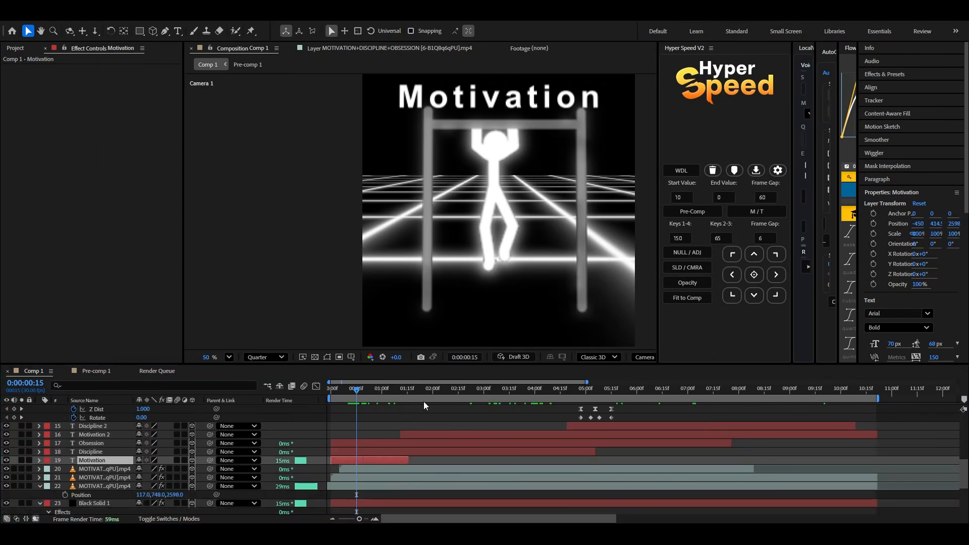
pyautogui.hotkey('ctrl', 'v')
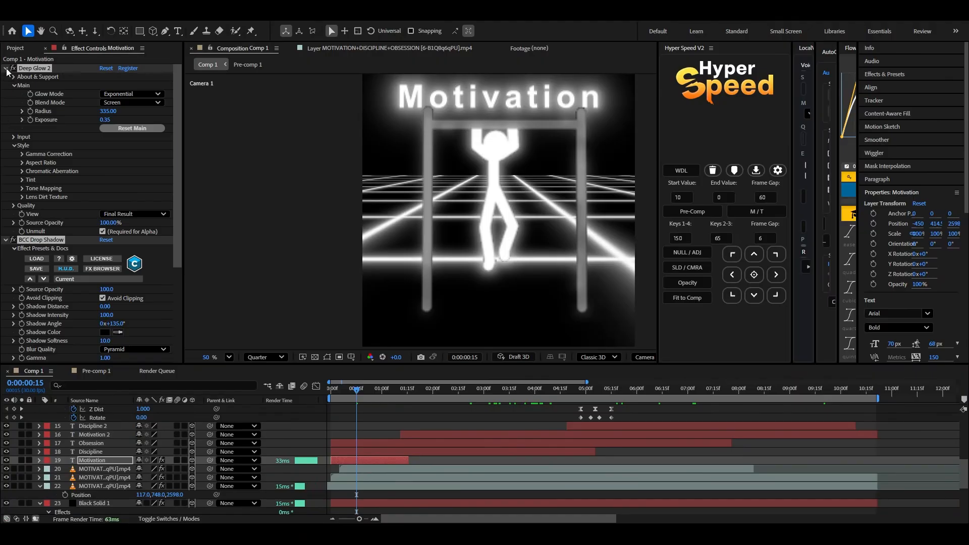
# Step: Set the Motivation text's Deep Glow 2 radius to 96 and expand the settings of both BCC Drop Shadow effects
pyautogui.keyDown('ctrl'); pyautogui.click(6, 70); pyautogui.keyUp('ctrl')
pyautogui.click(29, 111)
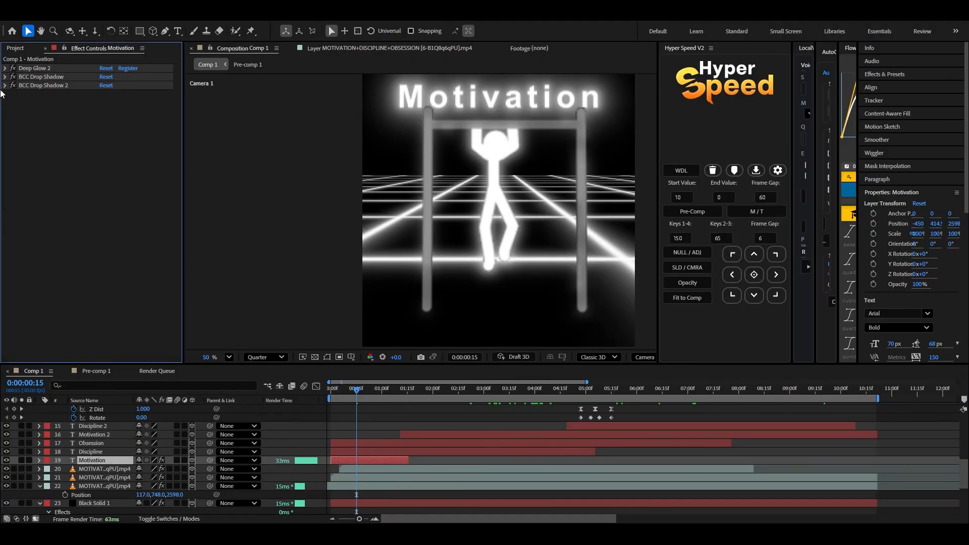
pyautogui.scroll(-1, 73, 271)
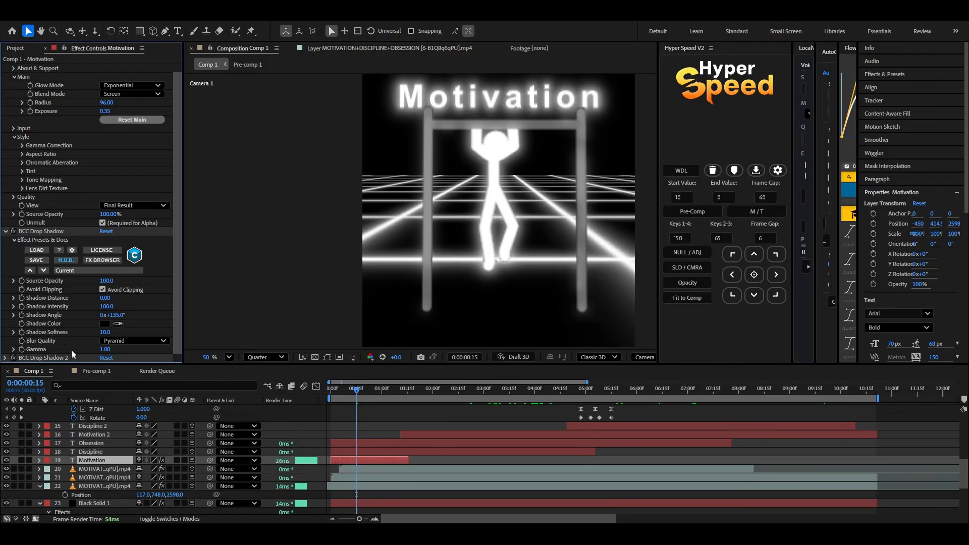
pyautogui.click(6, 358)
pyautogui.scroll(-3, 74, 349)
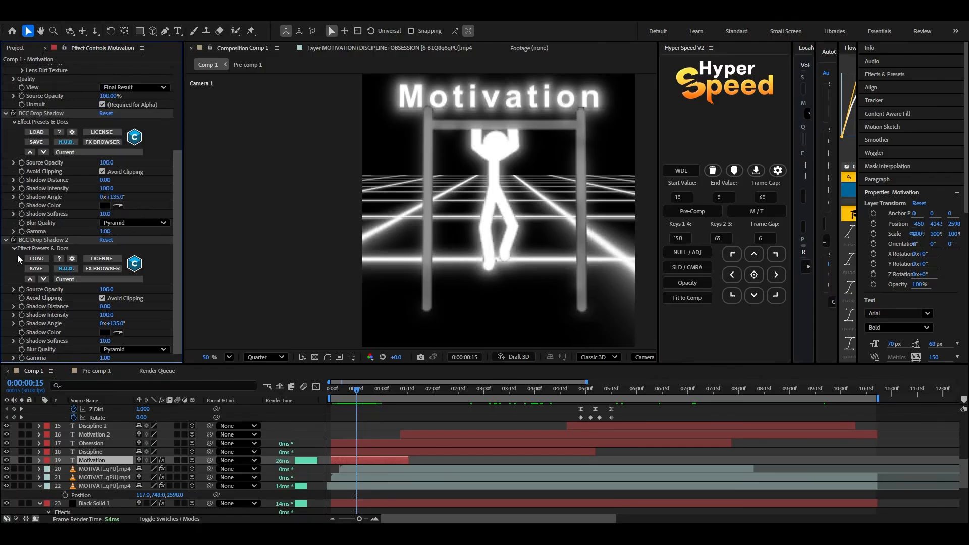
# Step: Copy the Motivation text's Deep Glow 2 and both BCC Drop Shadow effects onto the Discipline, Obsession and Motivation 2 layers
pyautogui.click(5, 240)
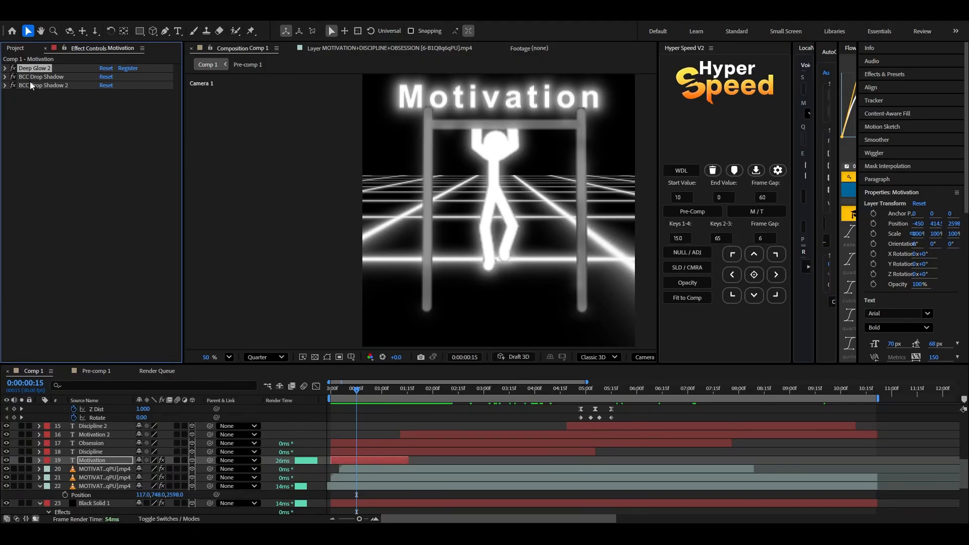
pyautogui.keyDown('shift'); pyautogui.click(30, 85); pyautogui.keyUp('shift')
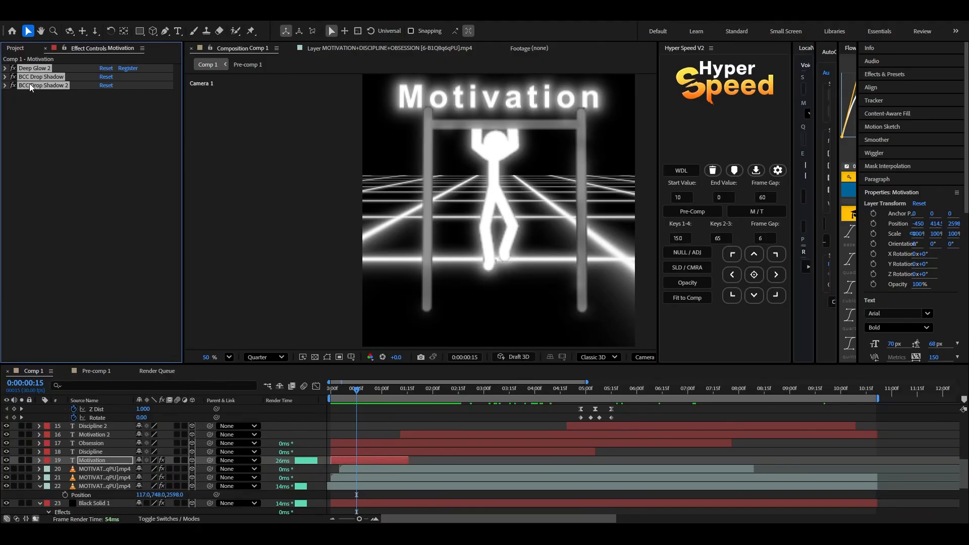
pyautogui.click(377, 452)
pyautogui.hotkey('ctrl', 'v')
pyautogui.click(374, 442)
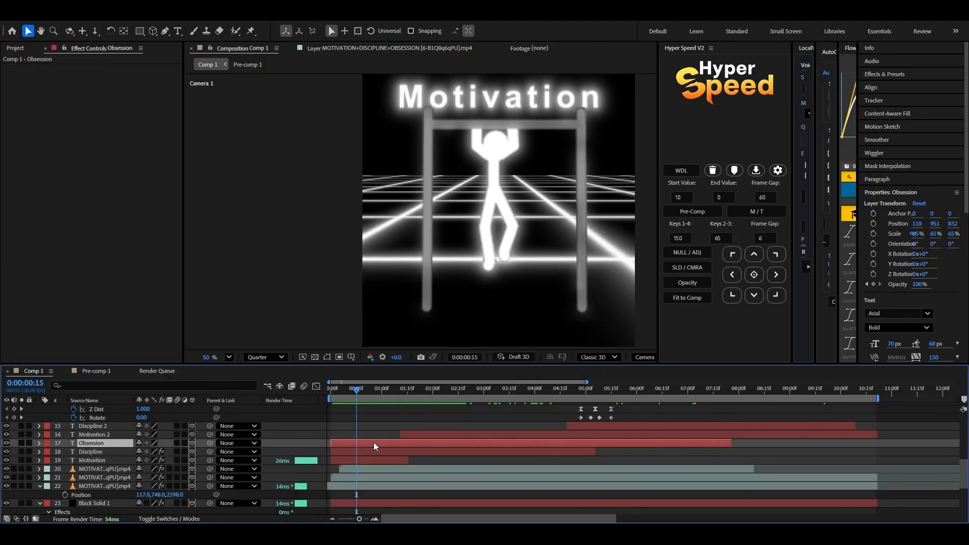
pyautogui.hotkey('ctrl', 'v')
pyautogui.click(412, 434)
pyautogui.hotkey('ctrl', 'v')
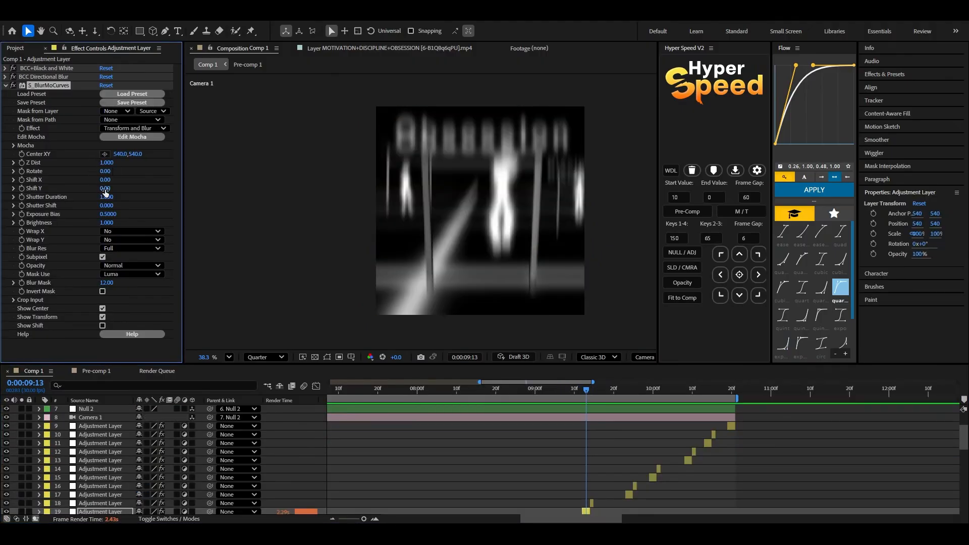
# Step: Adjust the S_BlurMoCurves Z Dist on the adjustment layer at 0:00:09:13, and preview the edit from 0:00:09:10
pyautogui.moveTo(112, 163)
pyautogui.mouseDown()
pyautogui.moveTo(100, 171)
pyautogui.moveTo(107, 168)
pyautogui.mouseUp()
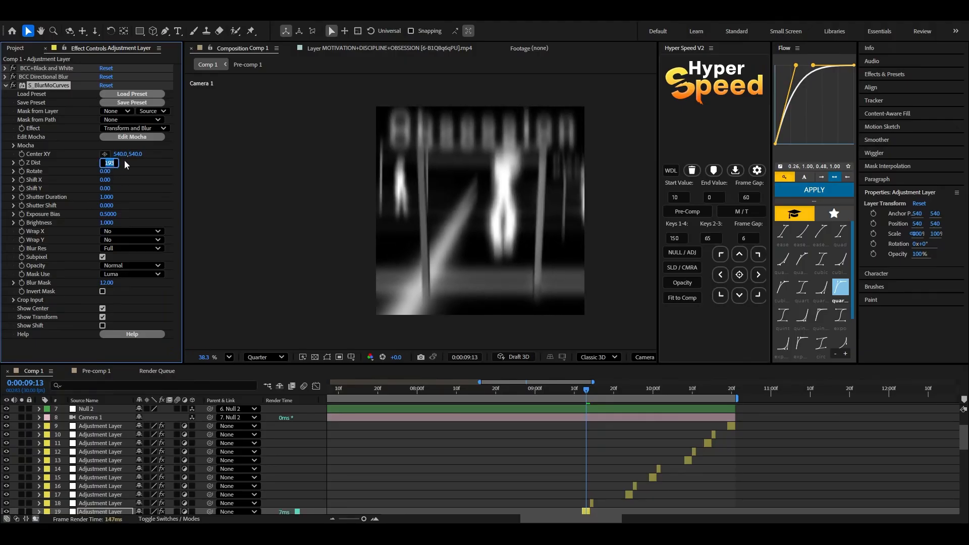
pyautogui.press('Return')
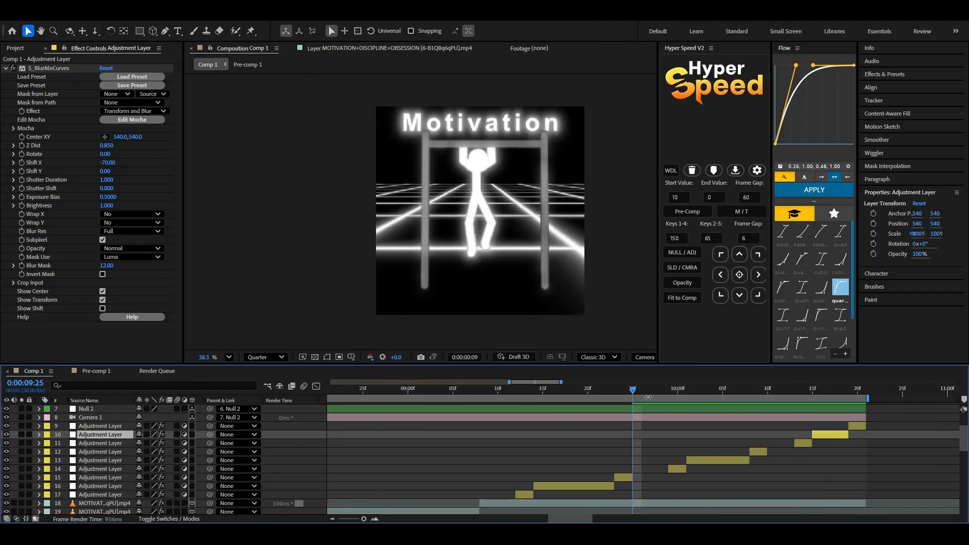
pyautogui.moveTo(647, 397); pyautogui.dragTo(501, 410)
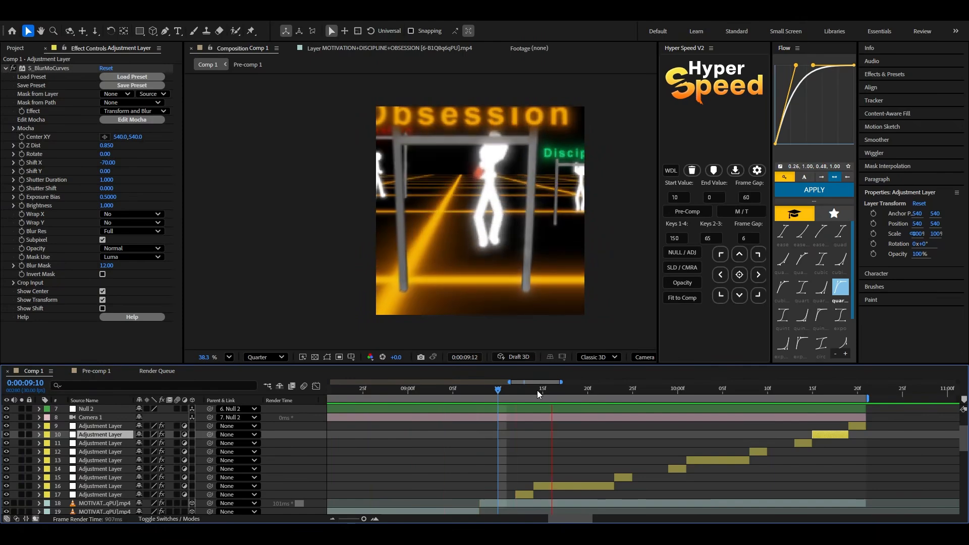
pyautogui.press('space')
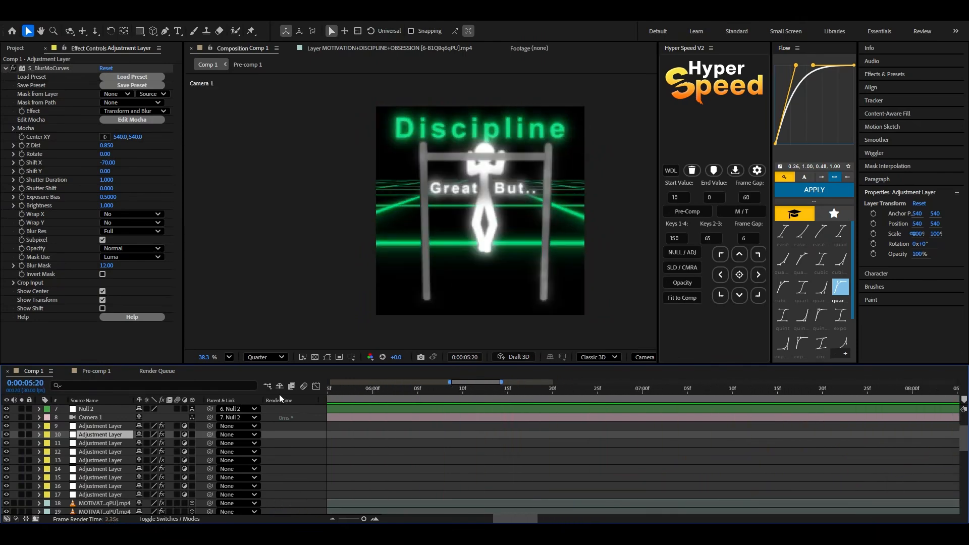
pyautogui.moveTo(364, 520); pyautogui.dragTo(340, 521)
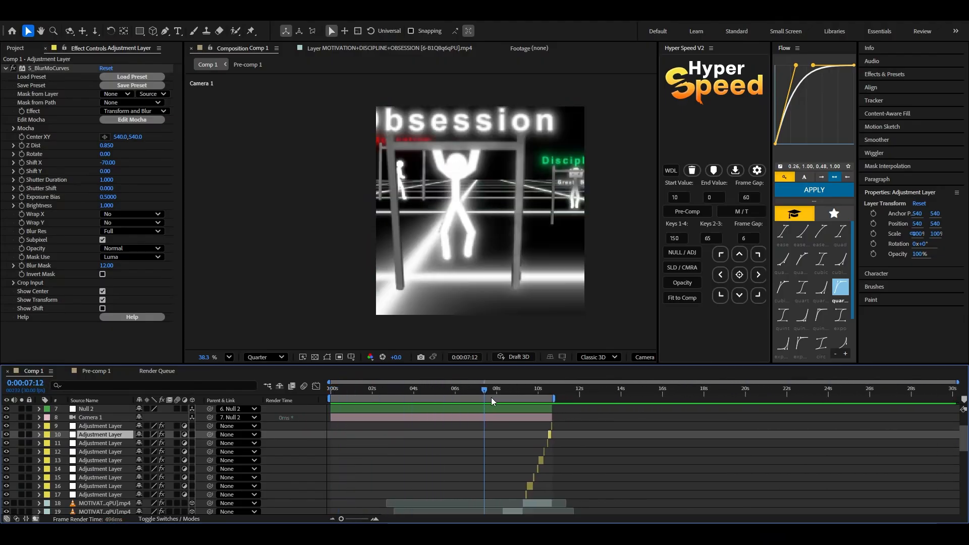